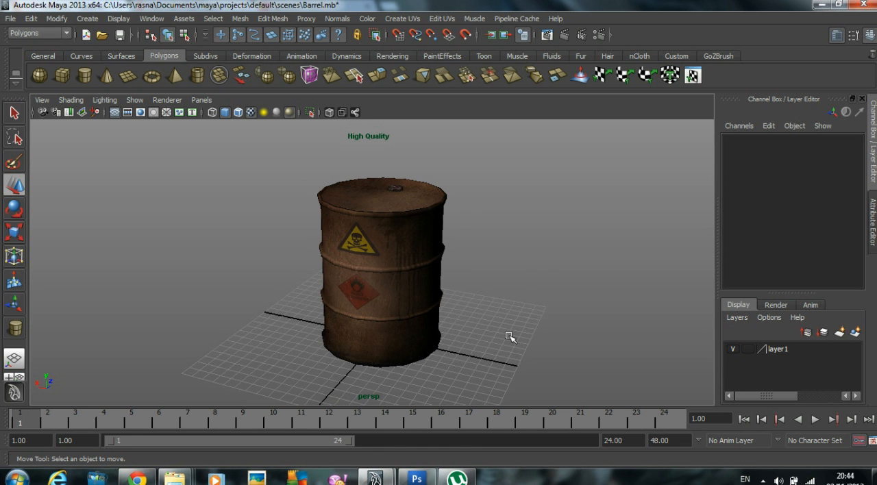
Step: Hide the display layer layer1 that holds the finished textured barrel
left_click_drag(521, 329, 298, 204)
left_click_drag(442, 298, 513, 319, "alt")
left_click(448, 292)
left_click(732, 349)
Step: Draw a polygon cylinder on the grid with a radius of about 5.3 and a height of about 12.5
scroll(521, 312, "down", 2)
scroll(480, 318, "down", 3)
mouse_move(336, 315)
left_mouse_down("alt")
mouse_move(397, 309)
mouse_move(387, 323)
mouse_move(405, 333)
mouse_move(401, 227)
left_mouse_up("alt")
left_click(84, 76)
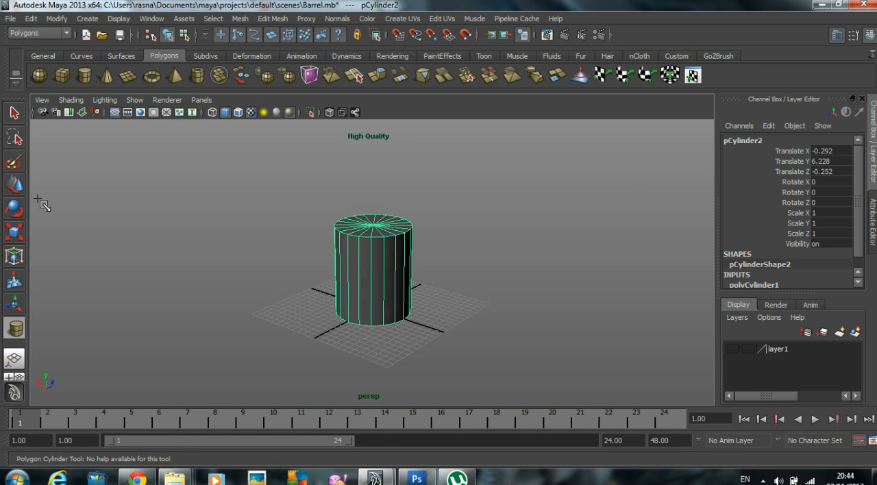
Step: Set the new cylinder's Subdivisions Axis to 16
scroll(798, 213, "down", 1)
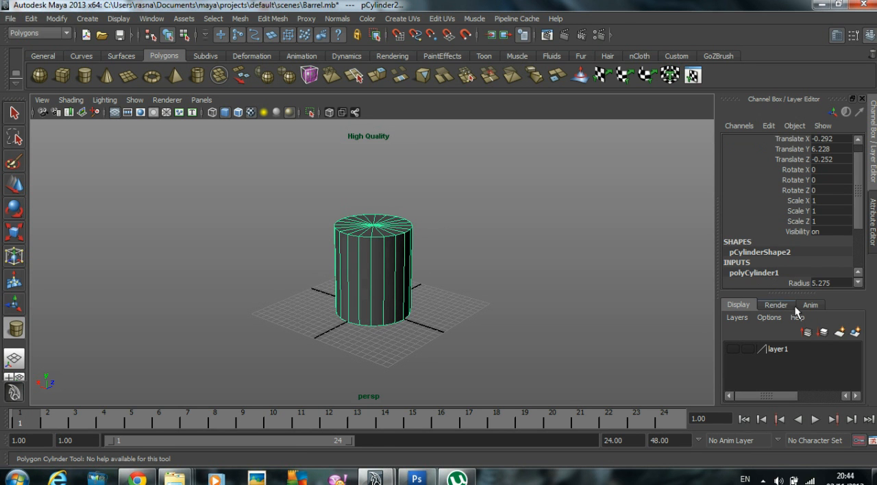
left_click_drag(795, 292, 796, 381)
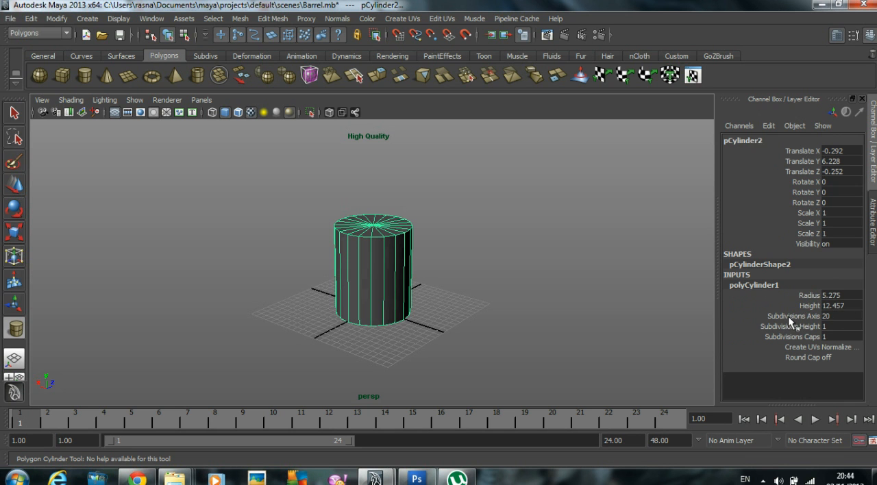
type("16")
key("Return")
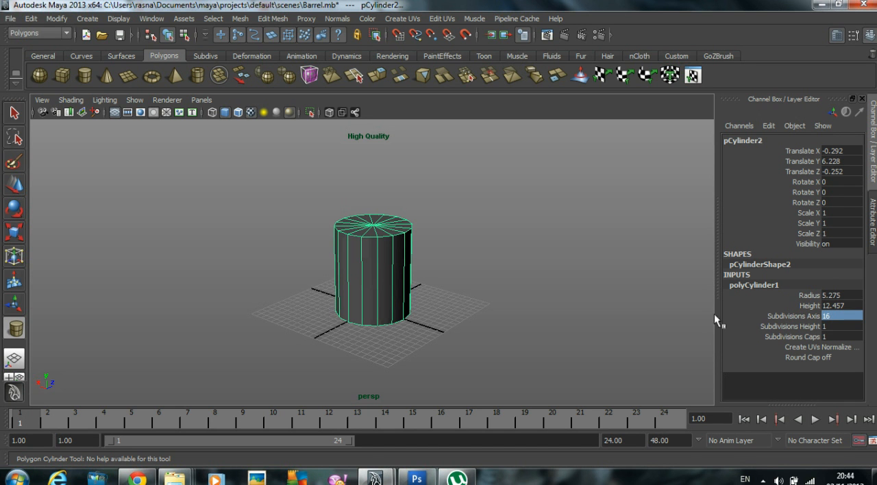
Step: Snap the cylinder to the grid origin in the top view, giving Translate X 0 and Translate Z 0
left_click(18, 193)
left_click(242, 192)
left_click_drag(317, 238, 333, 280, "alt")
left_click(373, 275)
right_click_drag(377, 273, 493, 274, "alt")
left_click(786, 284)
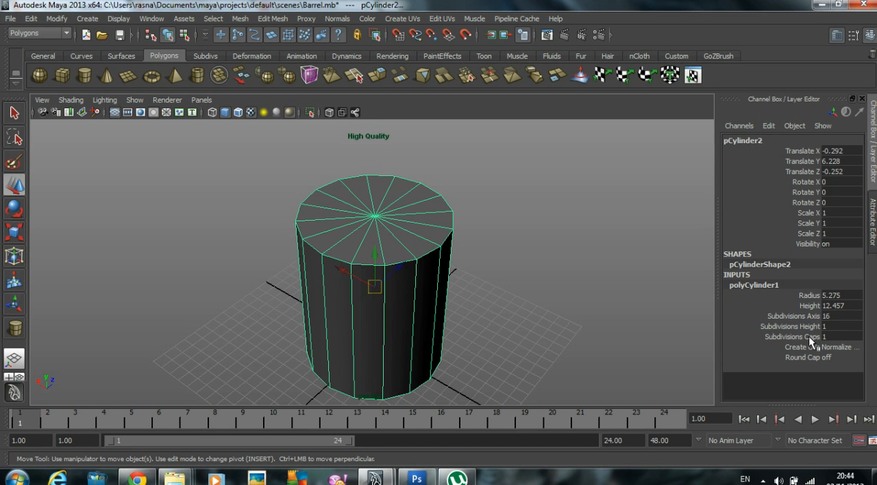
left_click(524, 242)
left_click(382, 241)
key("space")
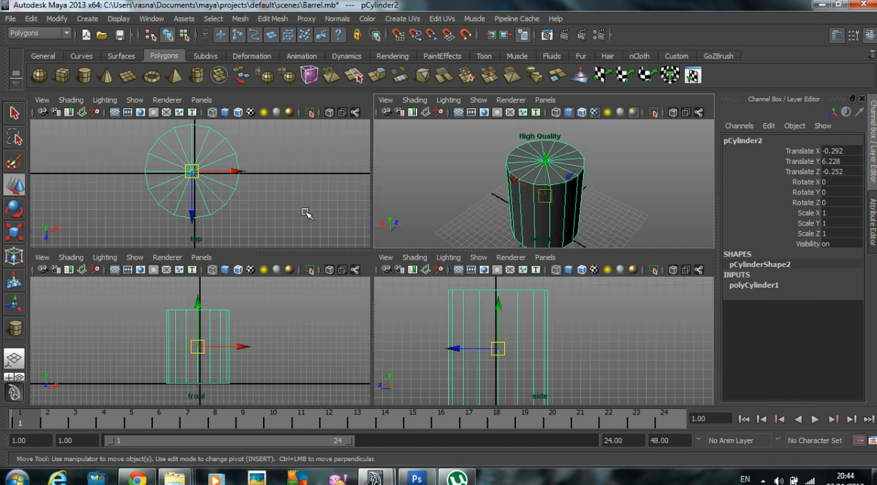
key("space")
right_click_drag(285, 200, 444, 265, "alt")
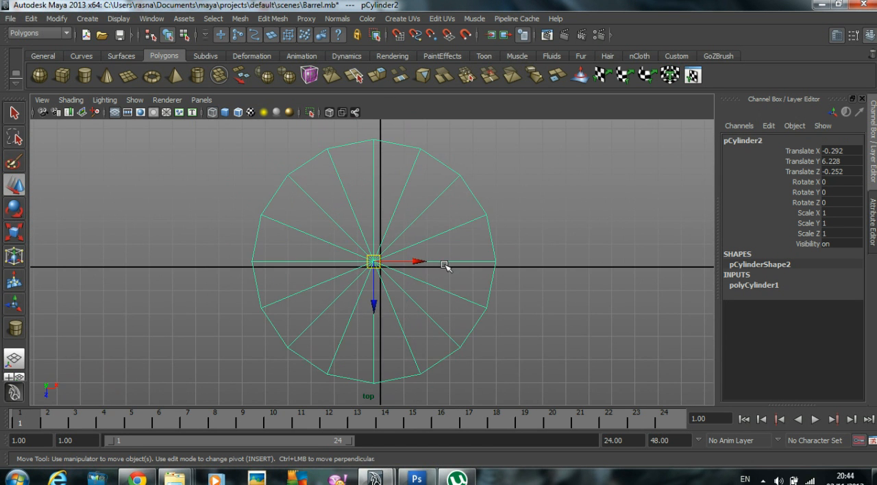
left_click_drag(375, 263, 381, 266)
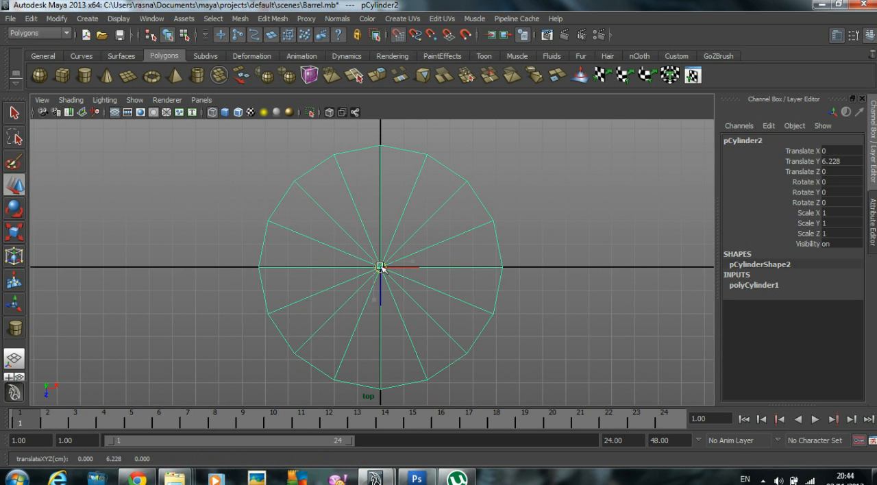
right_click_drag(329, 180, 333, 209)
key("space")
key("space")
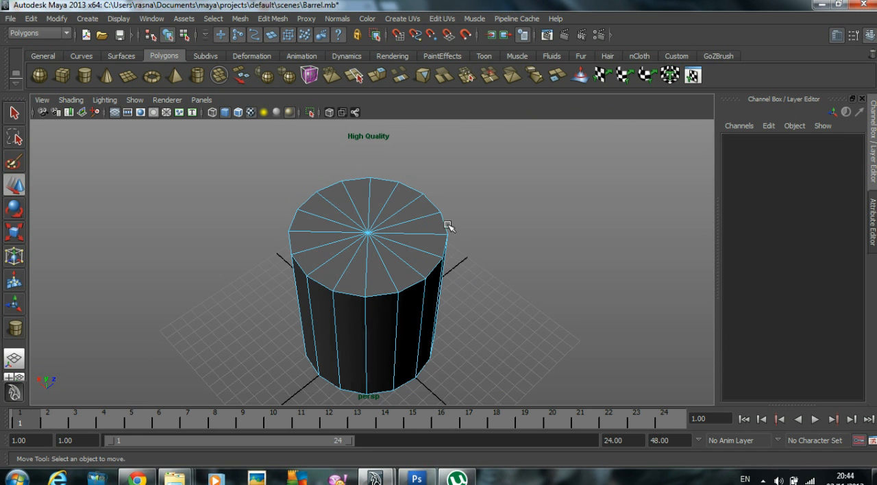
left_click(363, 198)
left_click(381, 296)
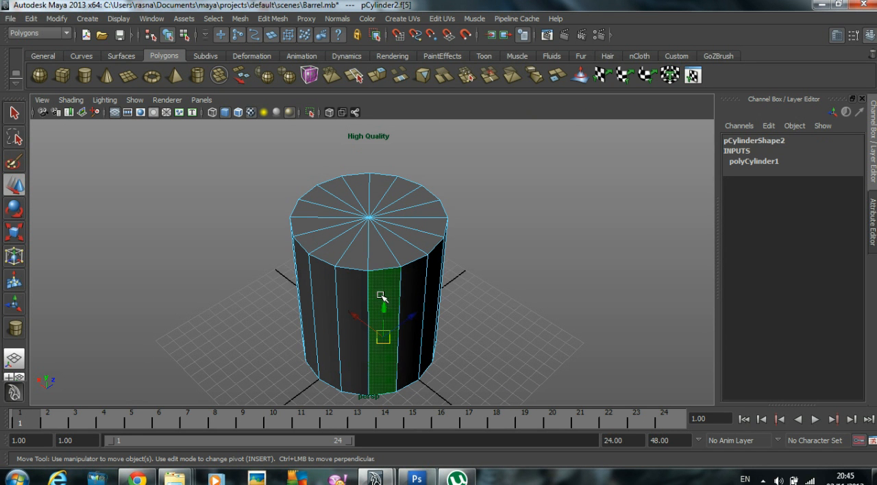
left_click(378, 259)
Step: Delete every second radial edge on the cylinder's two caps, leaving eight wedge faces per cap
key("space")
key("space")
right_click_drag(347, 177, 348, 149)
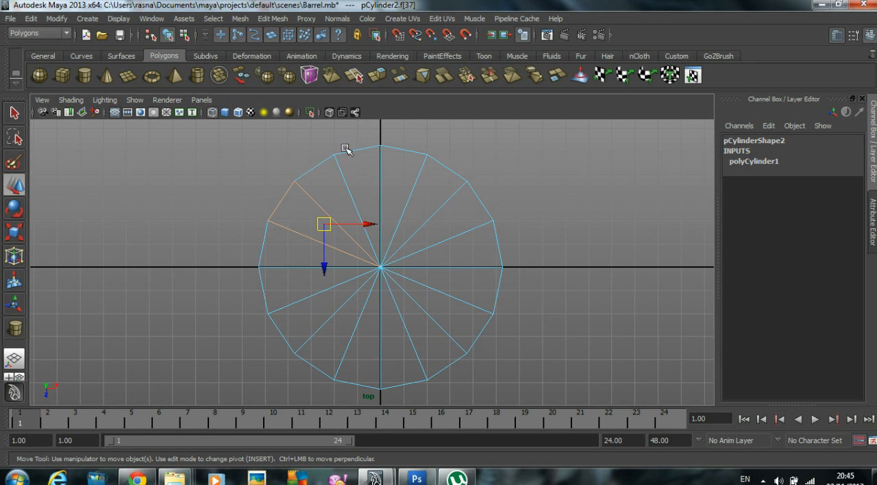
left_click(309, 203)
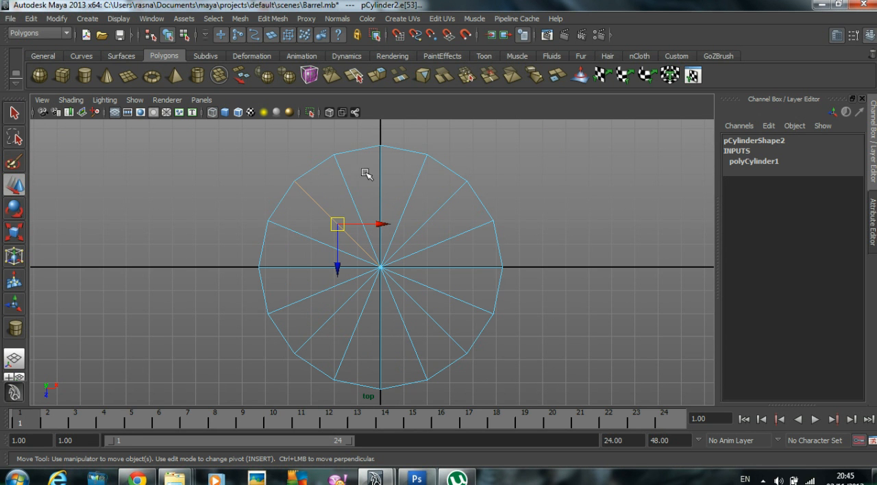
right_click_drag(350, 191, 321, 195)
left_click(382, 177, "shift")
left_click(450, 207, "shift")
left_click(444, 331, "shift")
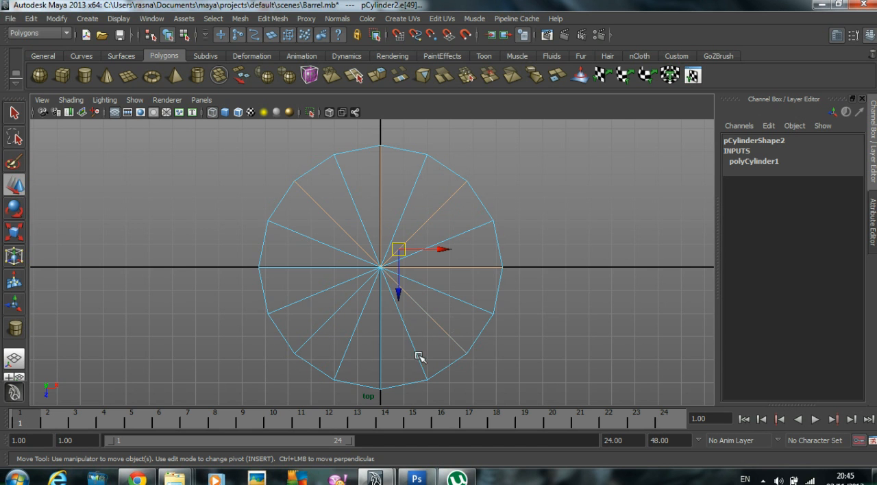
left_click_drag(377, 359, 377, 359, "shift")
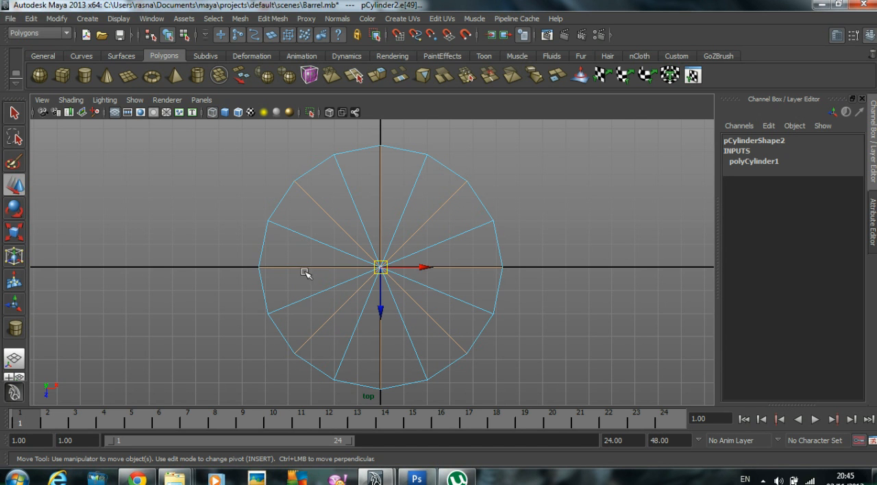
key("Delete")
key("space")
key("space")
mouse_move(519, 196)
left_mouse_down("alt")
mouse_move(434, 226)
mouse_move(448, 188)
mouse_move(483, 200)
mouse_move(356, 248)
left_mouse_up("alt")
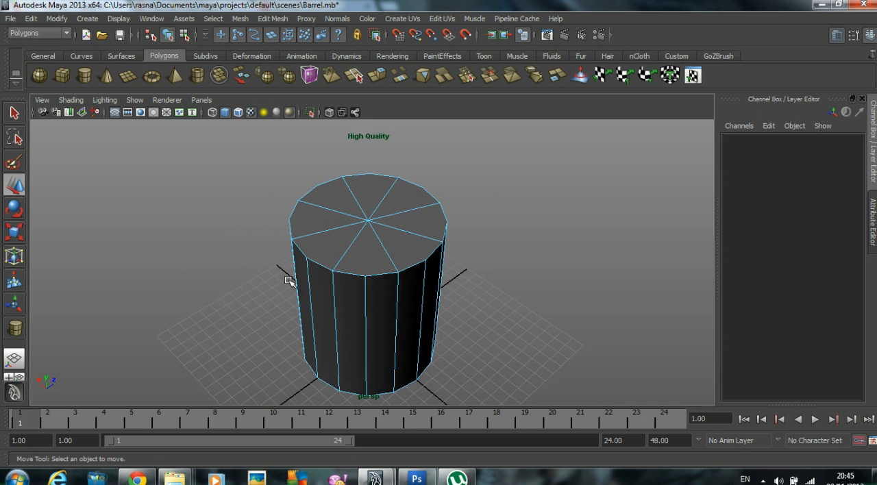
Step: Insert an edge loop just below the cylinder's top rim and another just above its bottom rim
left_click(410, 251)
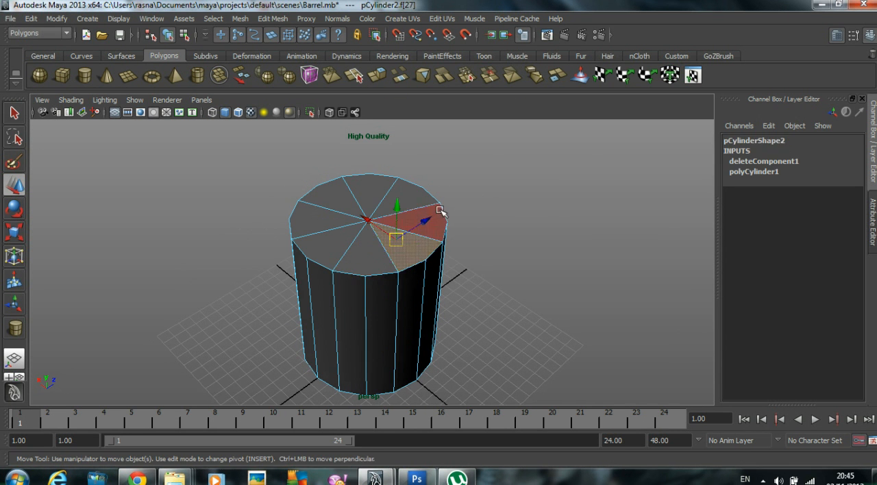
left_click(475, 193)
left_click_drag(475, 194, 353, 216, "alt")
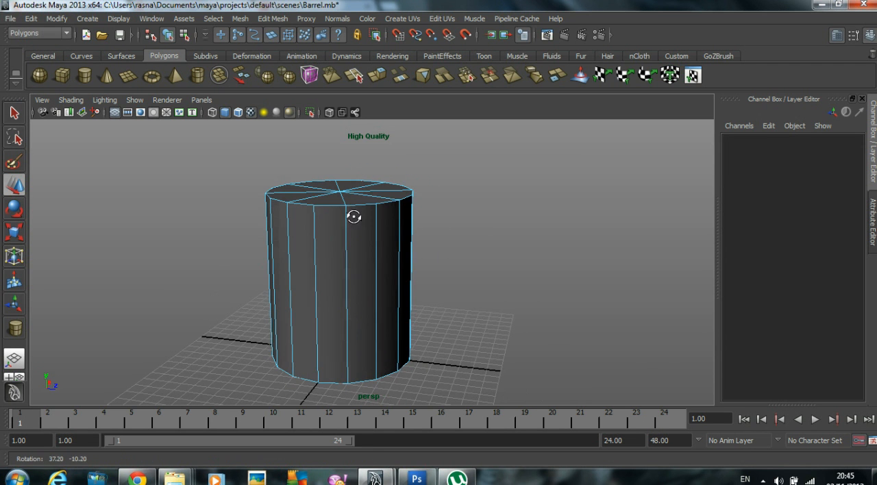
left_click(277, 20)
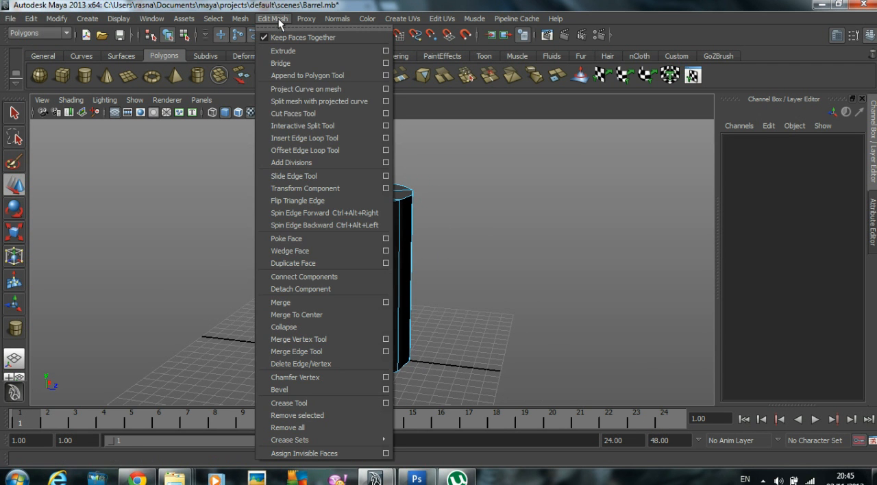
left_click(314, 138)
left_click_drag(333, 213, 334, 212)
left_click_drag(359, 259, 348, 237, "alt")
left_click_drag(326, 374, 326, 382)
Step: Insert two closely spaced pairs of edge loops around the body, one about a third up and one about two thirds up
left_click_drag(326, 328, 323, 310)
left_click_drag(325, 307, 327, 302)
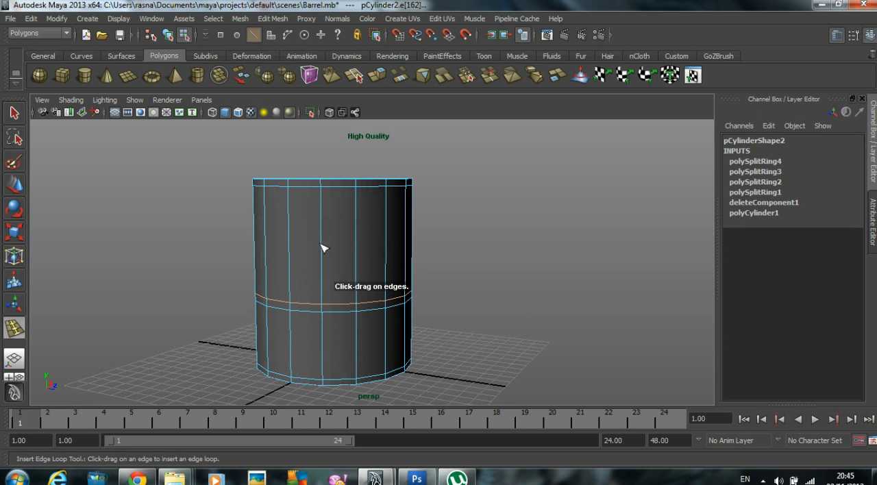
left_click(322, 243)
left_click_drag(325, 253, 326, 255)
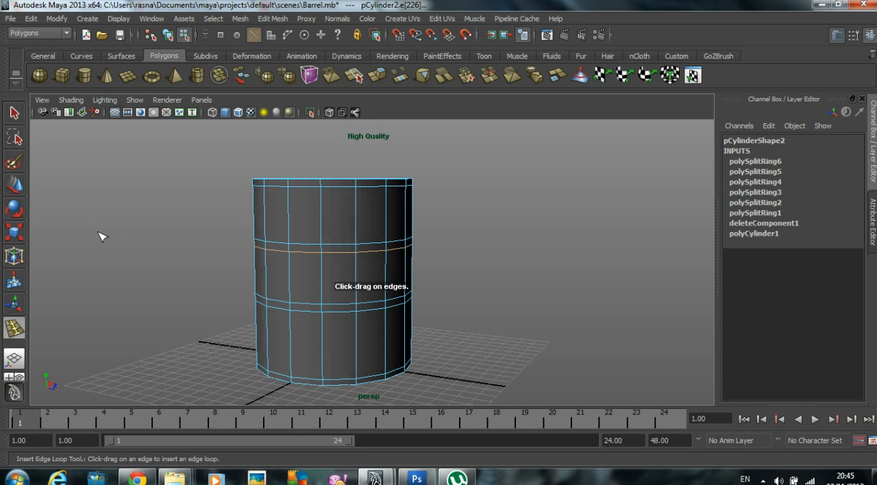
Step: Select the four narrow face bands around the cylinder: top rim, upper body, lower body and bottom rim
left_click(13, 184)
left_click(137, 166)
left_click_drag(226, 218, 274, 224, "alt")
right_click_drag(333, 222, 335, 253)
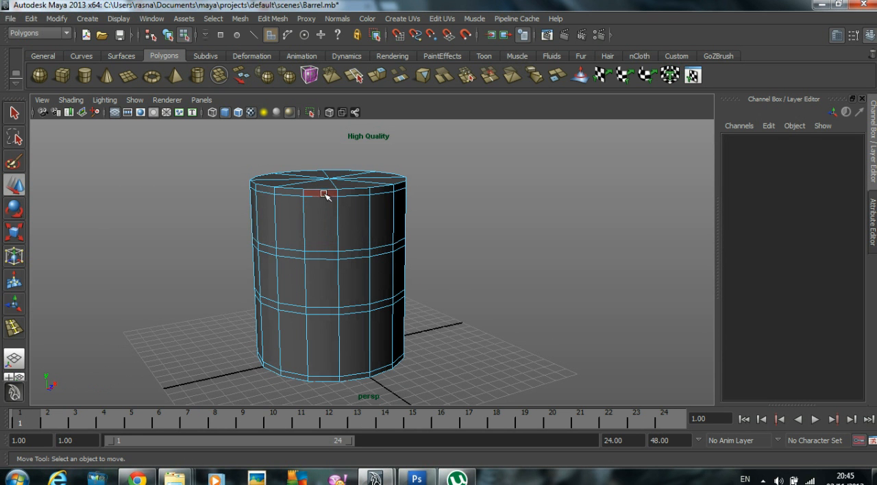
left_click(322, 194)
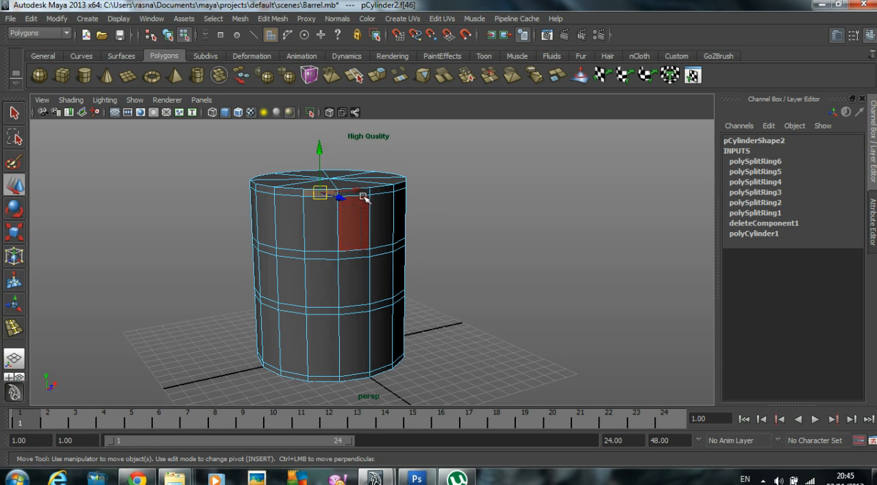
double_click(292, 193, "shift")
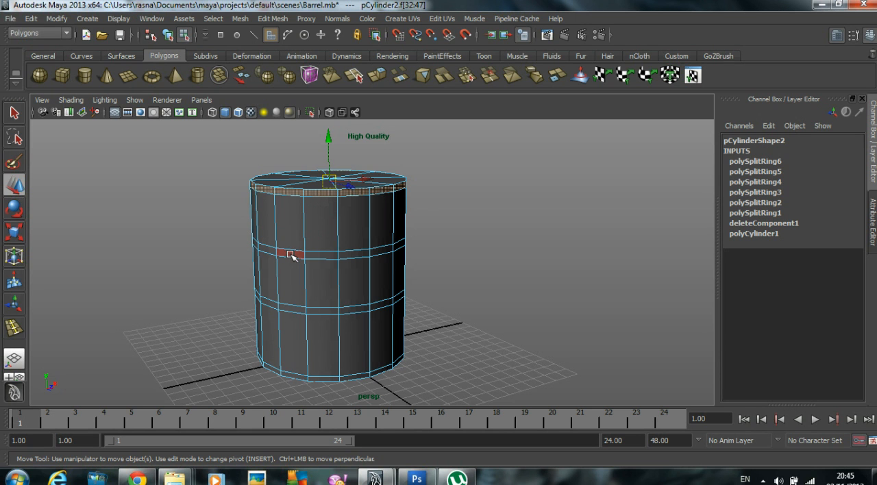
double_click(326, 255, "shift")
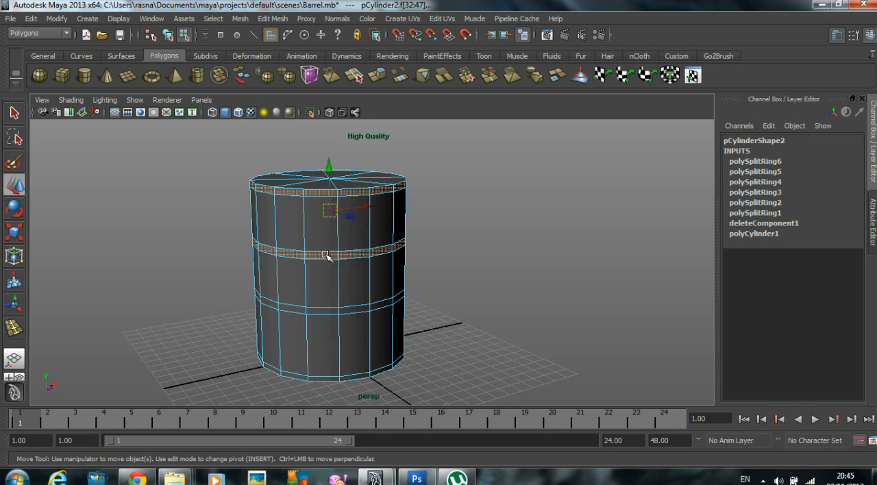
double_click(291, 311, "shift")
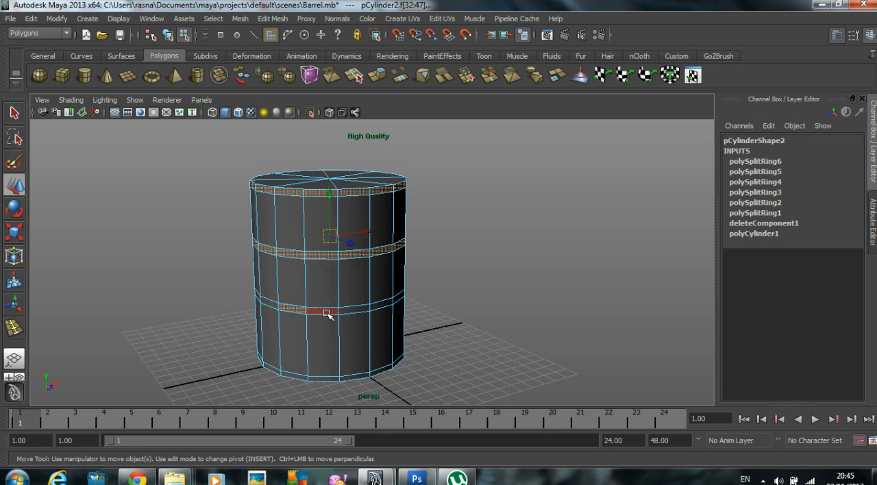
double_click(327, 313, "shift")
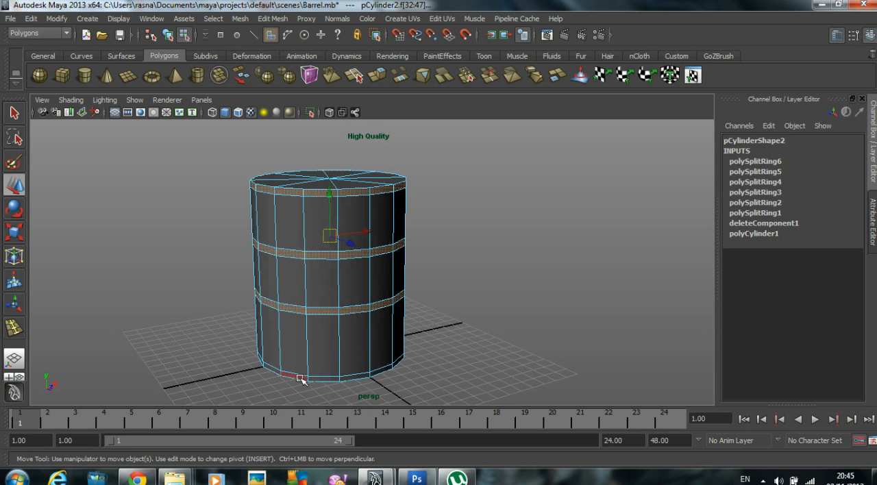
double_click(302, 378, "shift")
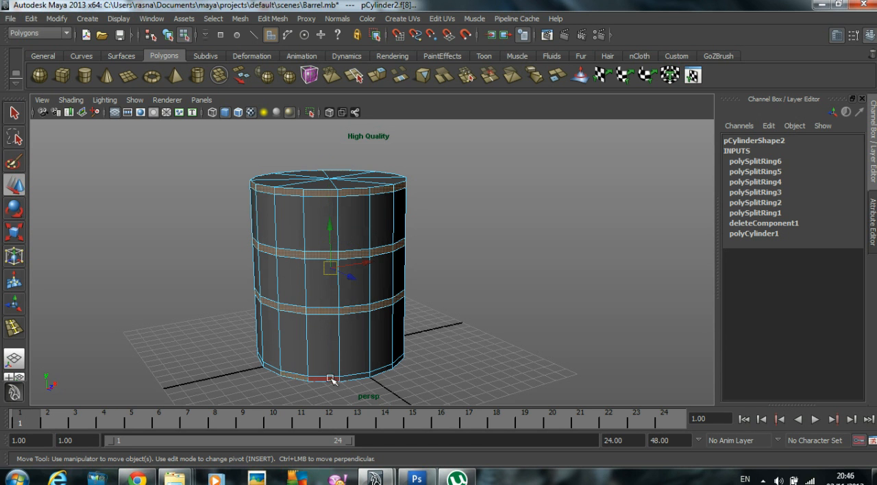
left_click_drag(502, 314, 480, 296, "alt")
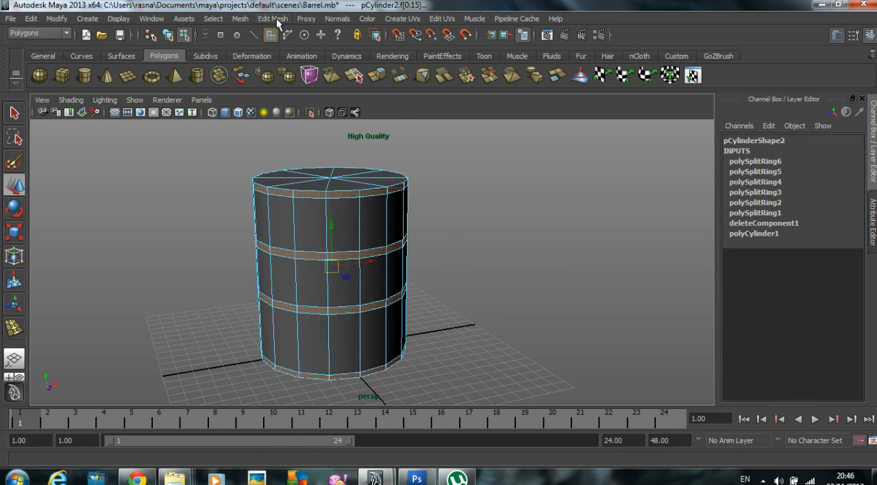
Step: Extrude the four selected face bands outward to form the barrel's raised rims and ribs
left_click(272, 18)
left_click(297, 52)
left_click_drag(397, 221, 328, 263, "alt")
left_click_drag(462, 290, 404, 298, "alt")
right_click_drag(404, 297, 620, 298, "alt")
middle_click_drag(620, 298, 593, 226, "alt")
left_click_drag(489, 381, 479, 363)
left_click(575, 293)
right_click_drag(575, 293, 556, 258, "alt")
left_click_drag(556, 258, 463, 333, "alt")
left_click_drag(427, 293, 428, 322, "alt")
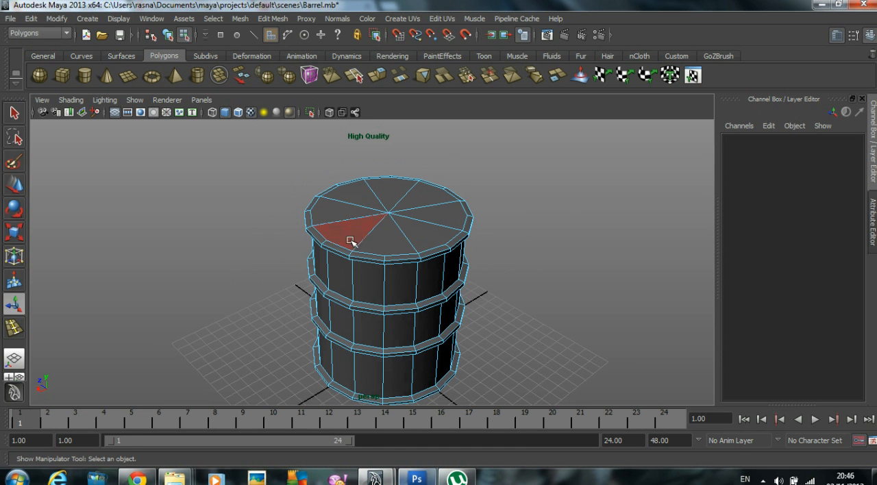
Step: Select the eight wedge faces of the top cap and extrude them down about 0.43 to recess the lid inside the rim
left_click(342, 214)
left_click(382, 243, "shift")
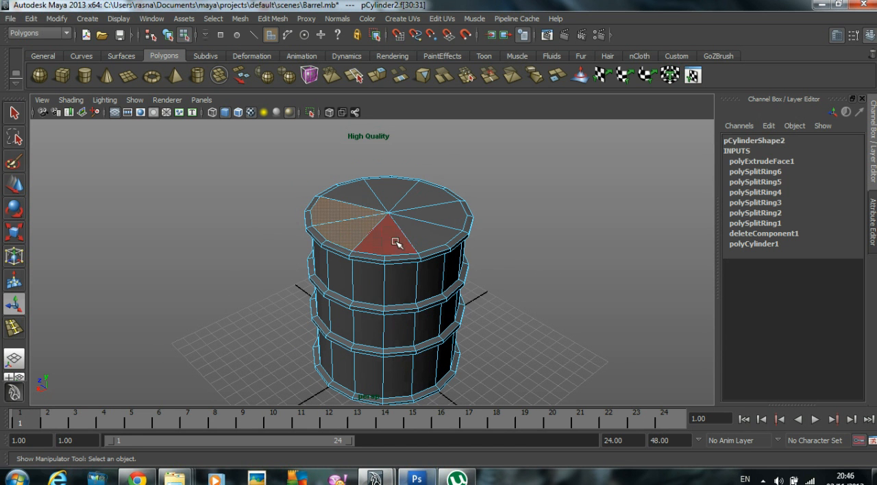
left_click(395, 243, "shift")
left_click(428, 228, "shift")
left_click(436, 214, "shift")
left_click(429, 198, "shift")
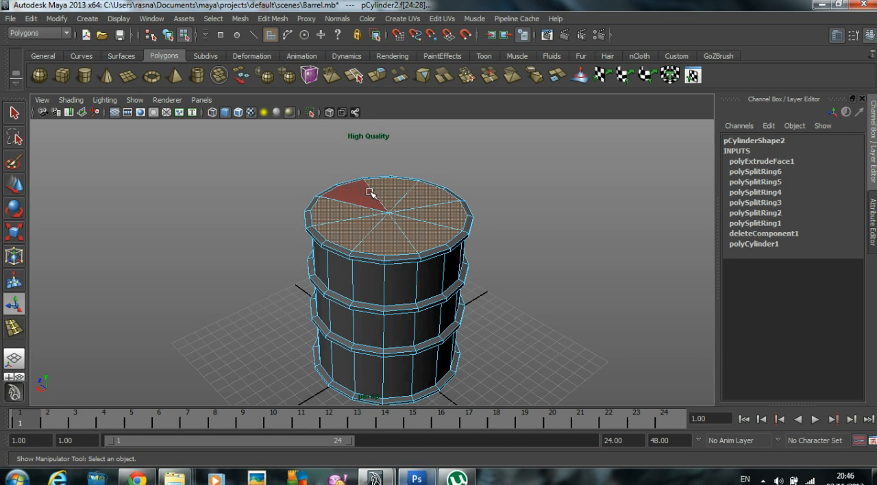
left_click_drag(388, 217, 346, 181, "alt")
left_click(273, 19)
left_click(287, 54)
scroll(489, 176, "up", 4)
scroll(417, 190, "up", 2)
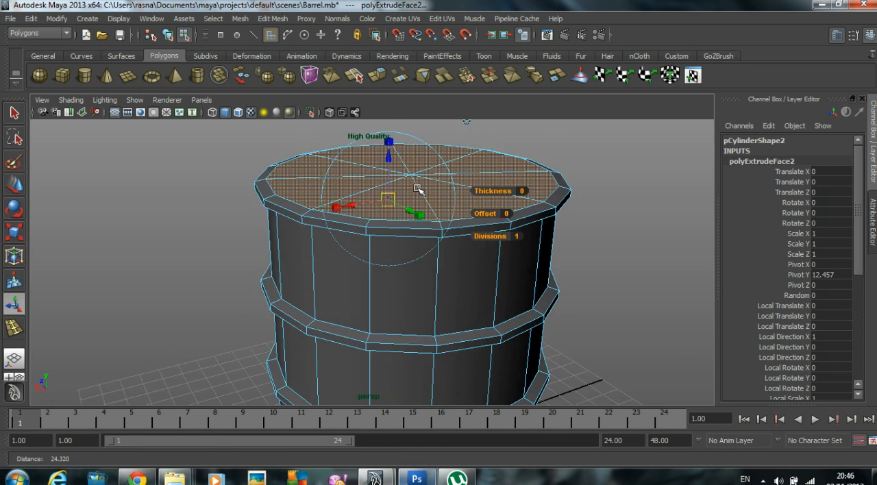
middle_click_drag(417, 190, 370, 242, "alt")
left_click_drag(352, 198, 398, 226)
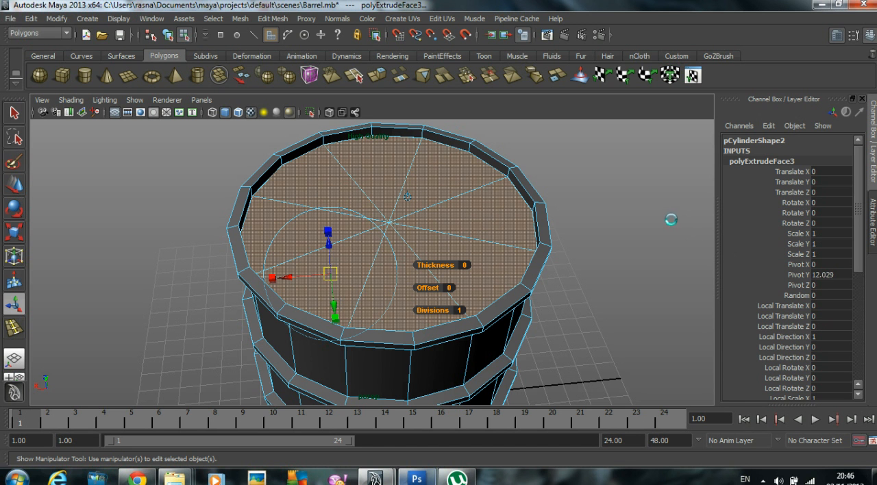
Step: Scale the extruded lid faces down to a small star-shaped patch at the lid's centre
left_click_drag(470, 235, 338, 227, "alt")
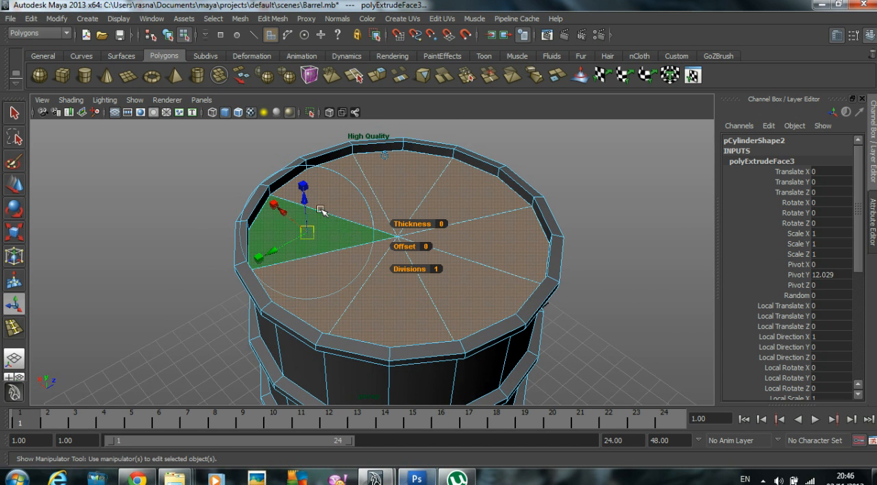
left_click(304, 185)
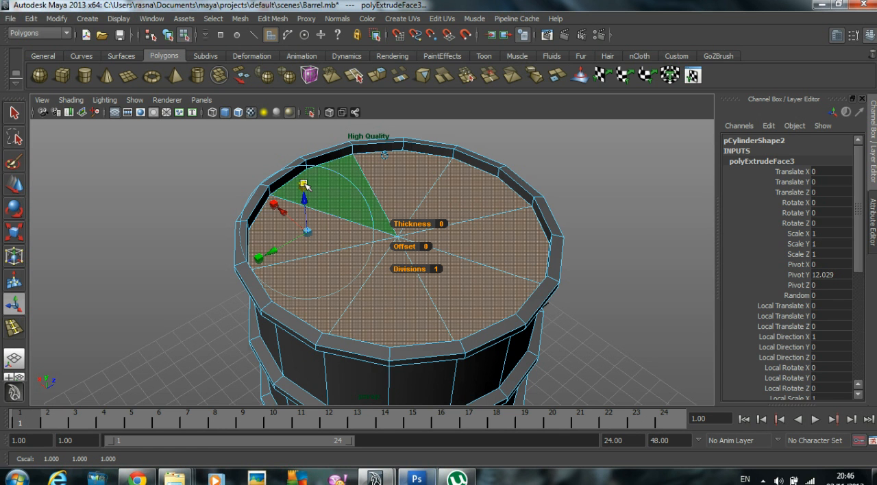
left_click_drag(309, 234, 252, 248)
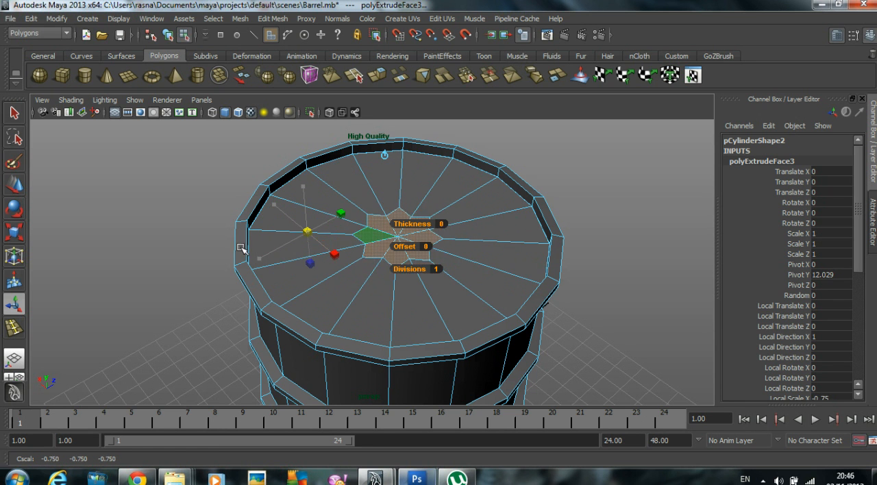
scroll(479, 250, "up", 2)
left_click_drag(481, 249, 507, 266, "alt")
Step: Move the star-shaped patch from the lid's centre along Z toward the rim, working in the top view
key("w")
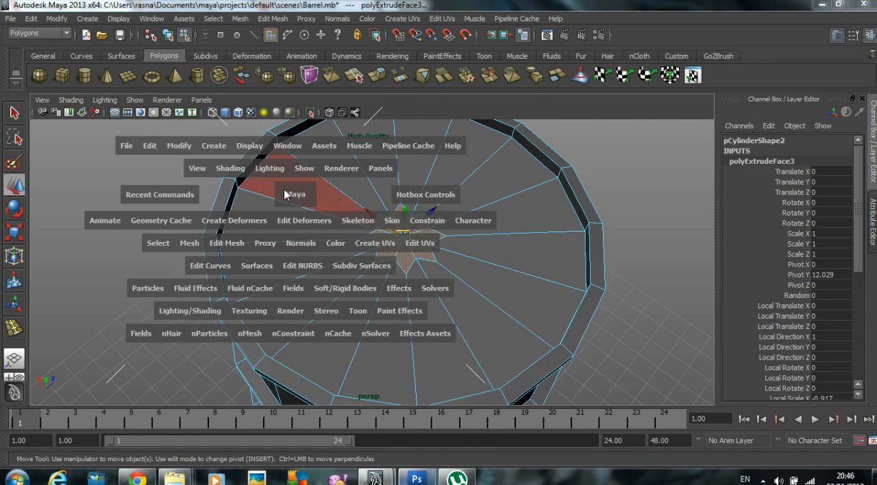
key("space")
key("space")
middle_click_drag(439, 231, 433, 203, "alt")
left_click_drag(338, 275, 339, 381)
scroll(486, 360, "up", 3)
middle_click_drag(472, 349, 518, 268, "alt")
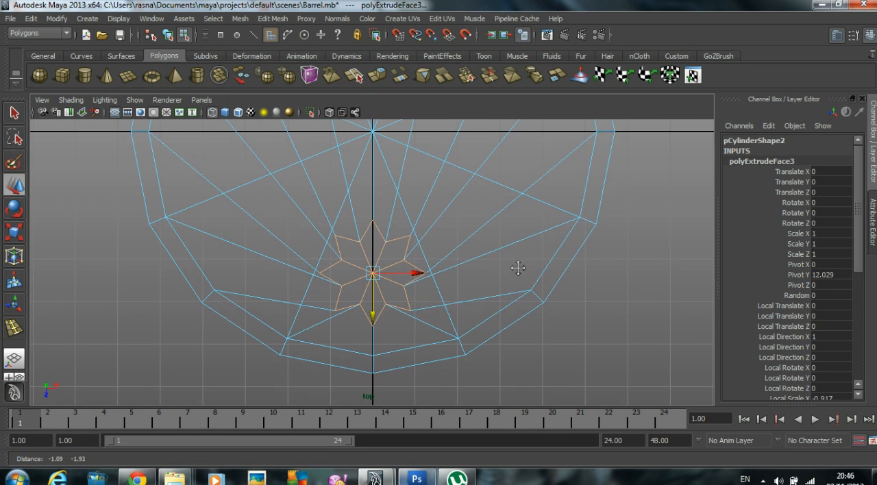
Step: Nudge the star-shaped patch slightly farther toward the rim, to about 3.385 along Z
key("r")
middle_click_drag(568, 255, 506, 242)
scroll(550, 264, "up", 3)
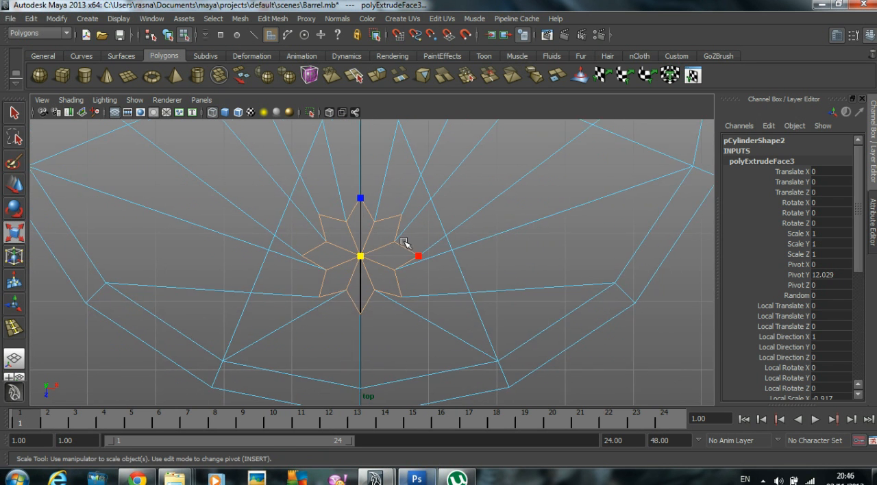
scroll(411, 219, "up", 2)
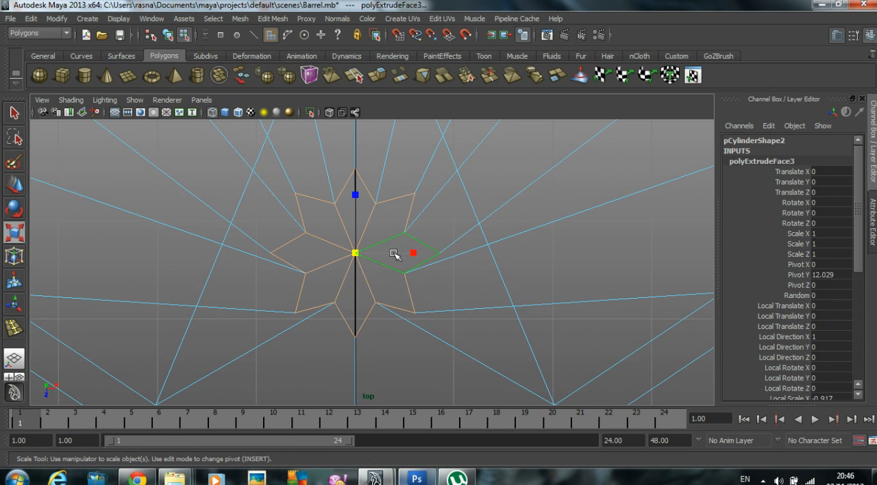
key("w")
left_click_drag(359, 274, 359, 279)
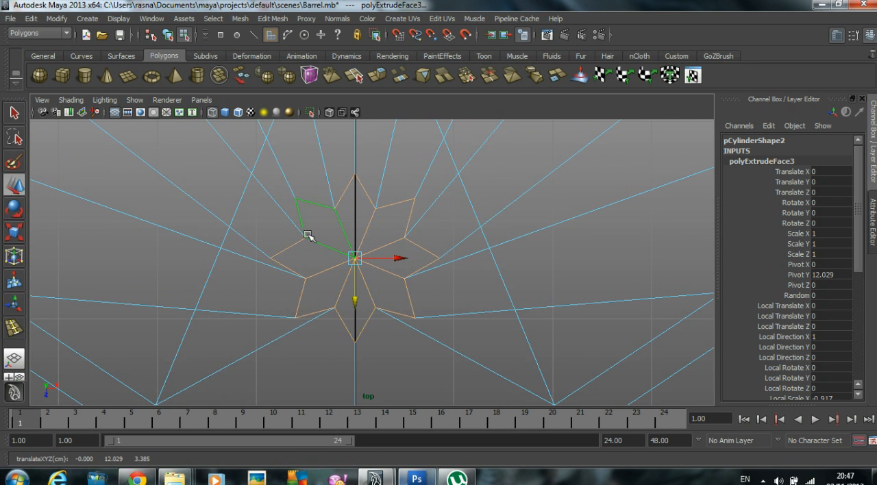
Step: Select the eight inner corner vertices of the star and scale them outward to round the patch into a circle
right_click_drag(333, 209, 294, 202)
left_click_drag(330, 194, 410, 279)
left_click_drag(376, 315, 376, 315, "shift")
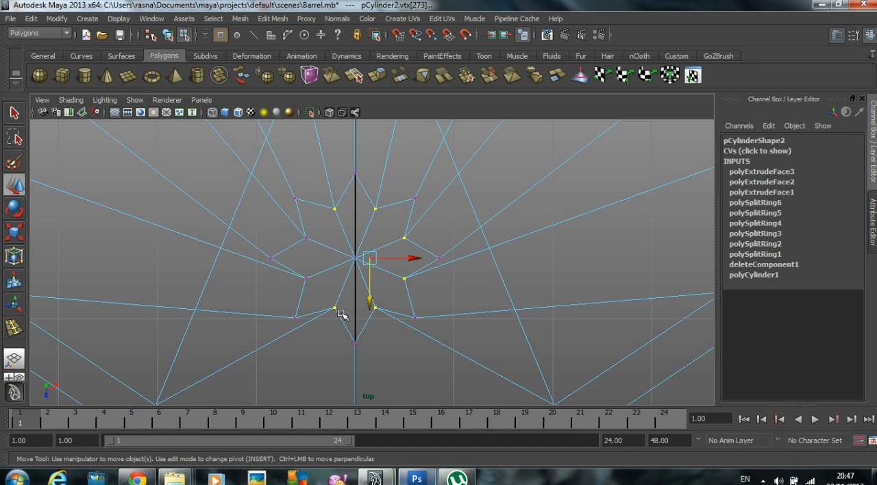
left_click_drag(293, 272, 310, 283, "shift")
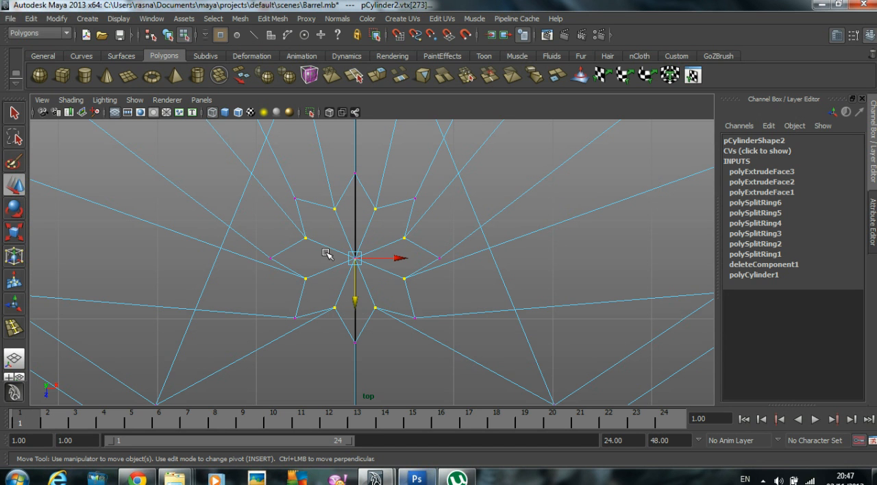
key("r")
left_click_drag(362, 257, 396, 247)
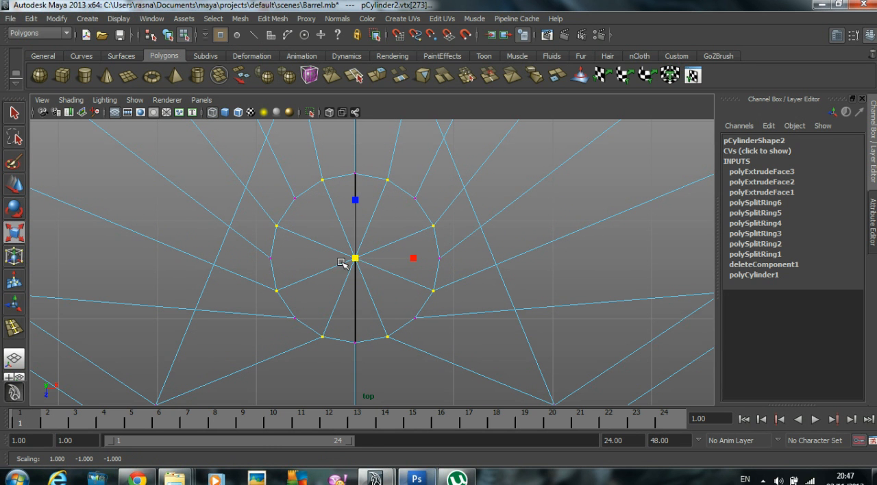
Step: Select only the eight wedge faces of the round patch on the lid, removing stray body and bottom faces from the selection
right_click_drag(328, 250, 332, 277)
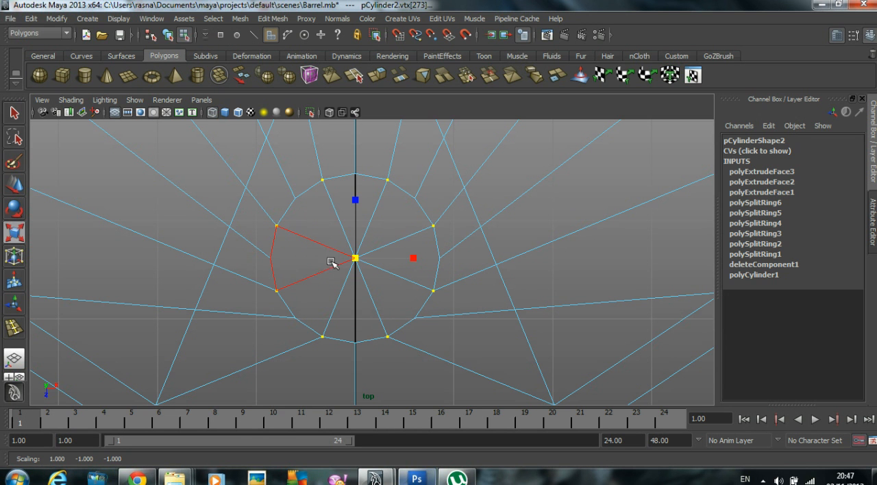
left_click(387, 298)
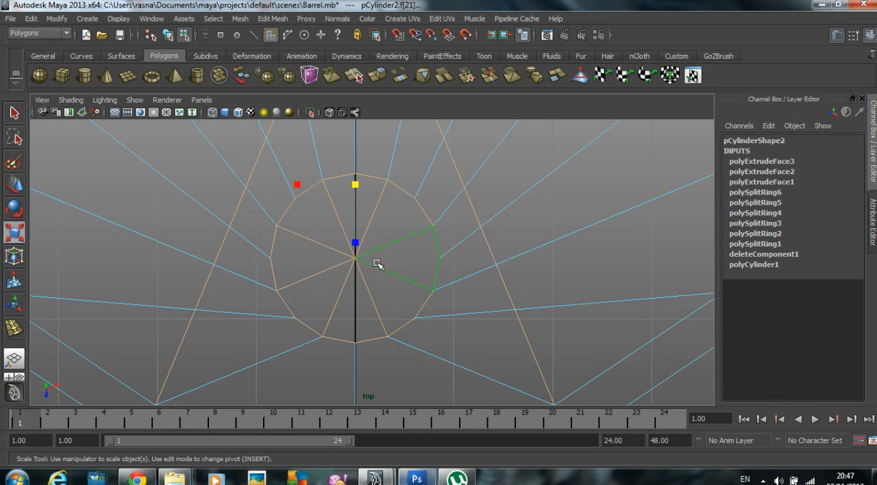
key("space")
key("space")
left_click_drag(499, 203, 411, 171, "alt")
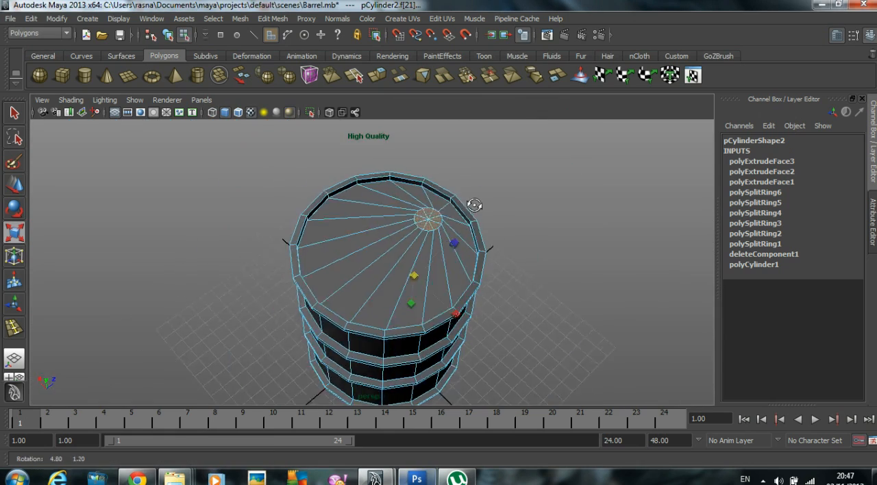
middle_click_drag(450, 231, 452, 142, "alt")
left_click_drag(493, 179, 276, 162, "alt")
right_click_drag(506, 200, 416, 200, "alt")
left_click_drag(416, 201, 345, 223, "alt")
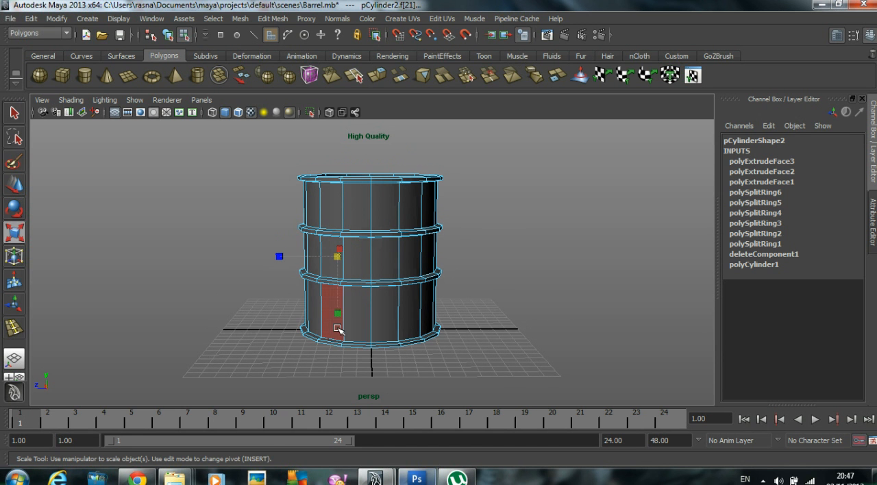
left_click_drag(548, 304, 363, 287, "alt")
key("w")
Step: Extrude the round patch upward about 0.33 to form a cap on the lid
left_click(274, 21)
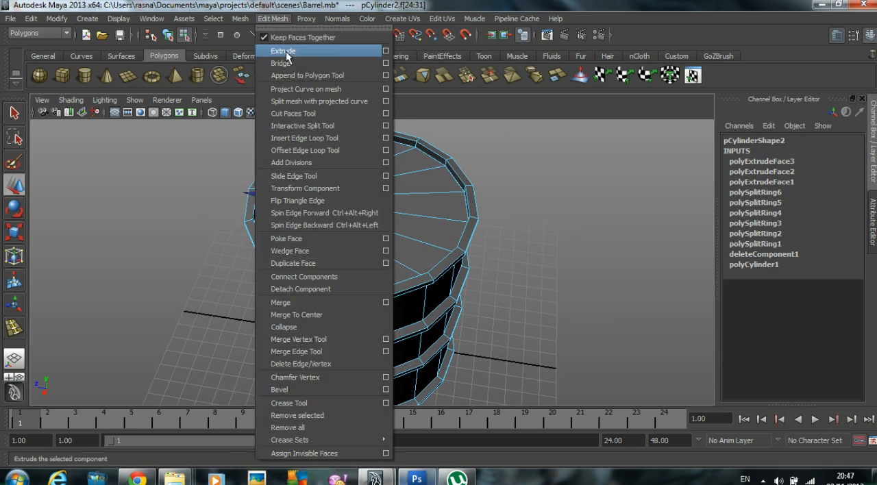
left_click(281, 34)
right_click_drag(370, 164, 336, 253, "alt")
left_click_drag(330, 251, 322, 238, "alt")
left_click_drag(324, 183, 323, 170)
right_click_drag(393, 177, 405, 232, "alt")
Step: Extrude the cap's top faces again, raise them about 0.145 and scale them inward to taper the cap's edge
key("g")
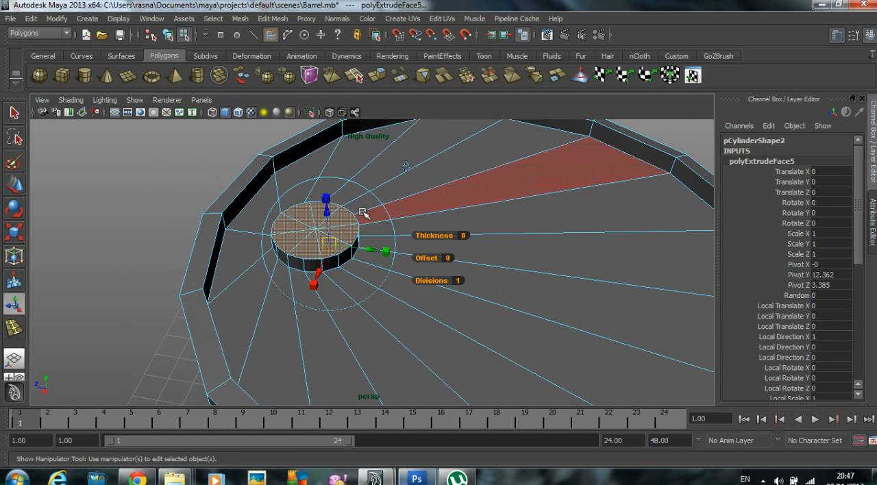
left_click_drag(334, 214, 332, 209)
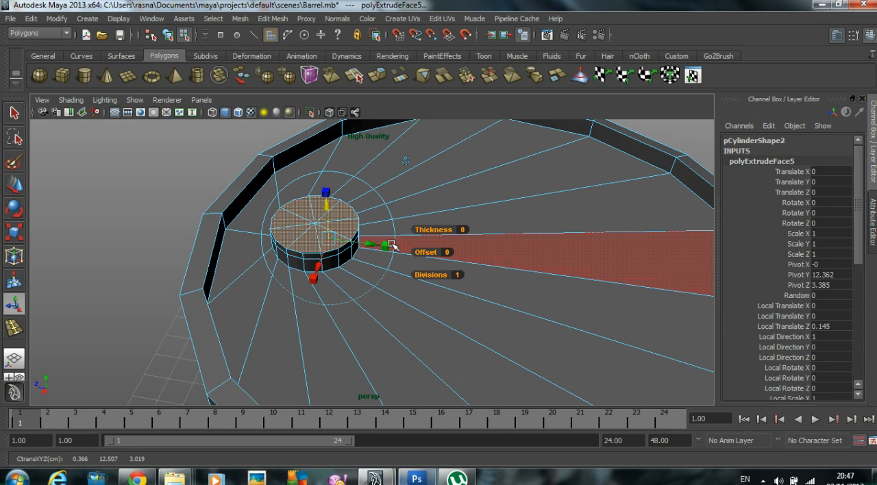
left_click_drag(387, 245, 315, 244)
left_click(167, 205)
Step: Return to object mode and select the whole barrel
scroll(169, 204, "down", 6)
left_click_drag(346, 295, 361, 223, "alt")
right_click_drag(435, 237, 525, 219)
scroll(521, 226, "down", 5)
left_click(441, 245)
left_click_drag(440, 244, 375, 267, "alt")
Step: In the side view, select the vertices of the top rim and upper rib and move them up to lengthen the middle section
key("space")
key("space")
scroll(534, 291, "down", 5)
scroll(370, 280, "up", 1)
middle_click_drag(406, 274, 373, 284, "alt")
scroll(384, 281, "up", 1)
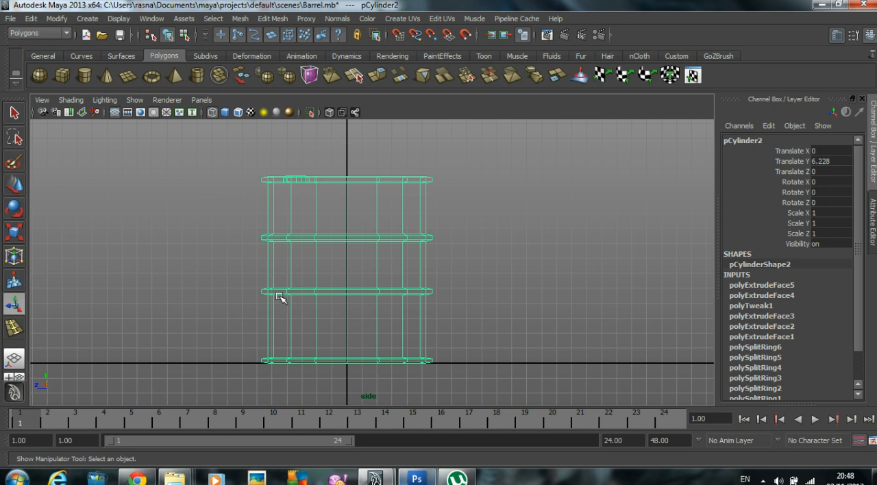
right_click_drag(309, 235, 244, 234)
left_click_drag(215, 163, 441, 247)
key("w")
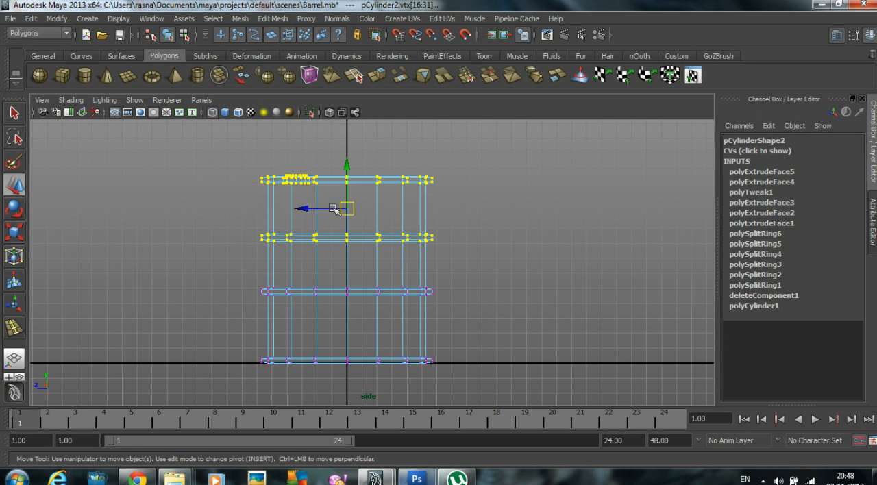
left_click_drag(348, 166, 348, 147)
Step: Remove the upper rib from the vertex selection and raise the top rim and lid vertices to about 14.885 in Y
middle_click_drag(367, 153, 366, 257, "alt")
left_click_drag(254, 242, 504, 295)
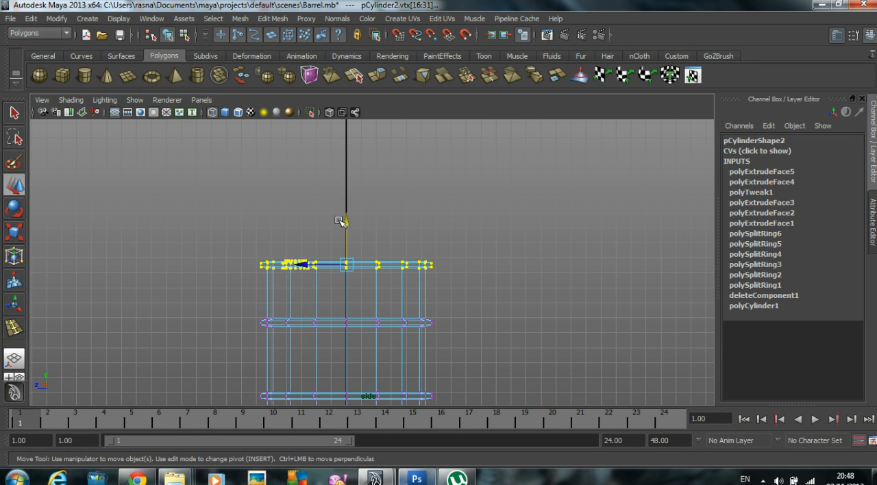
left_click_drag(346, 214, 347, 198)
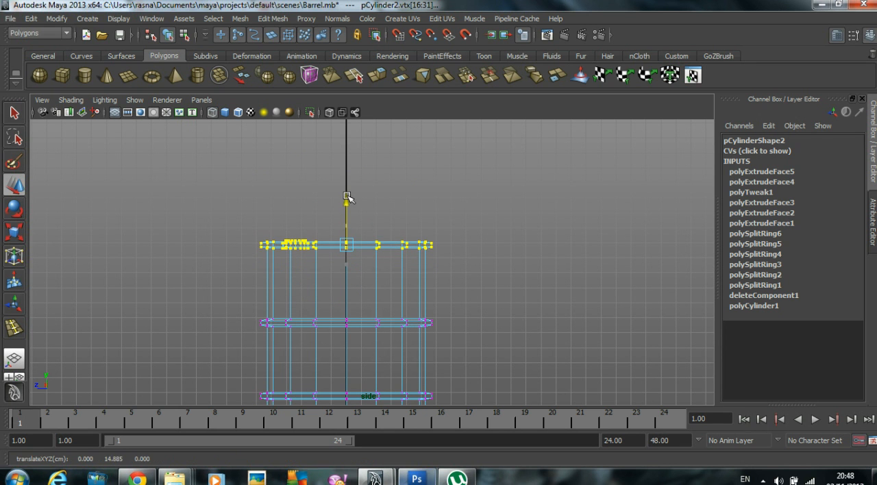
left_click(543, 204)
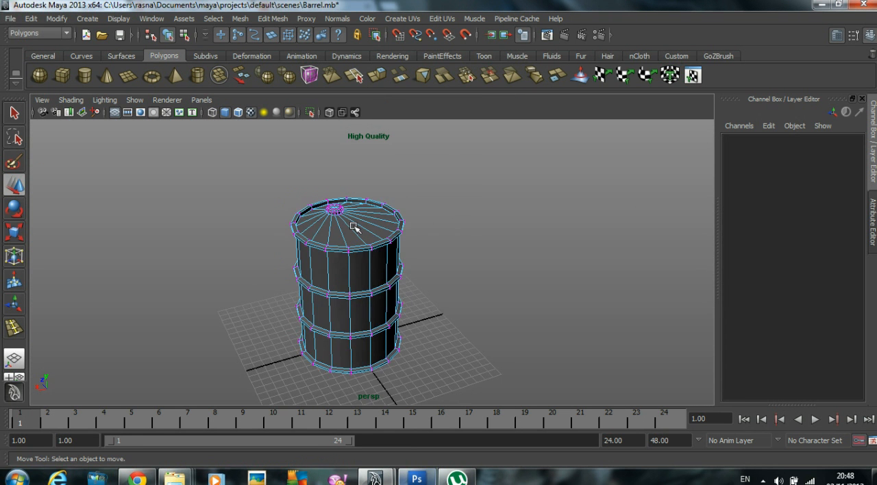
Step: Select the whole barrel in object mode and delete its construction history
right_click_drag(356, 222, 482, 219)
left_click_drag(364, 305, 388, 288, "alt")
left_click(388, 289)
left_click_drag(422, 333, 389, 336, "alt")
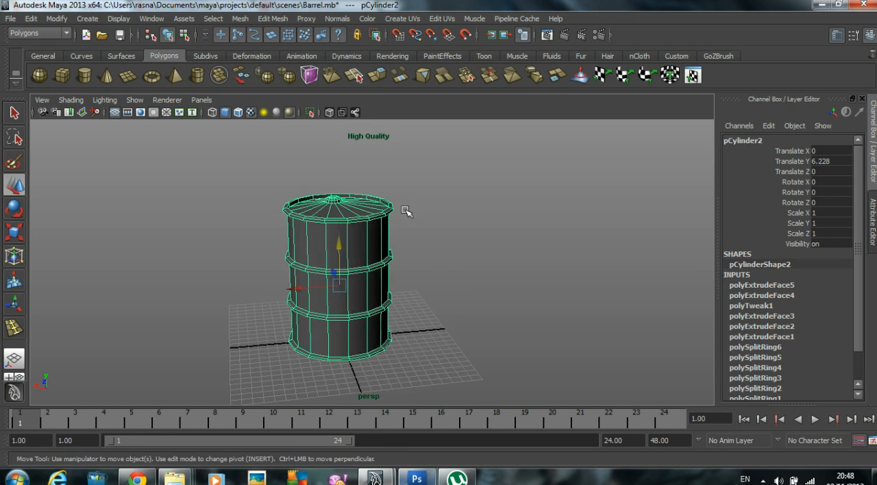
left_click(30, 18)
mouse_move(75, 149)
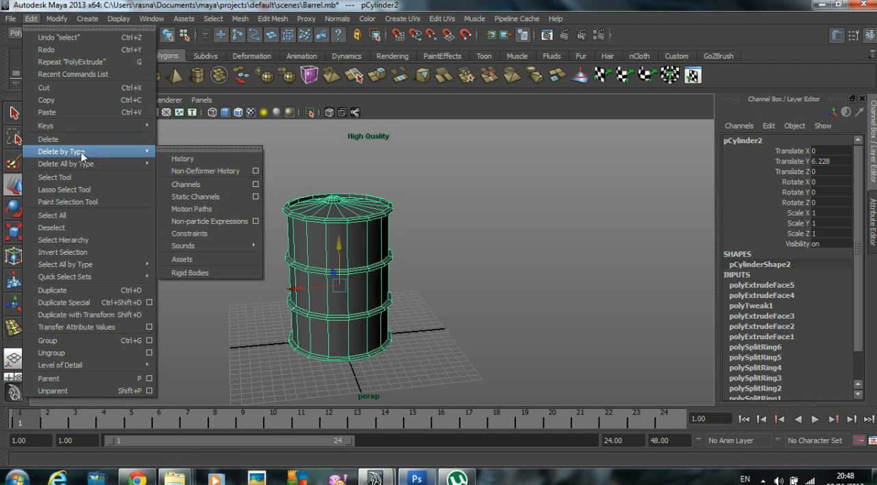
left_click(184, 158)
Step: Apply Soften Edge to the barrel's normals and reselect the barrel
left_click_drag(442, 177, 541, 262, "alt")
left_click(391, 261)
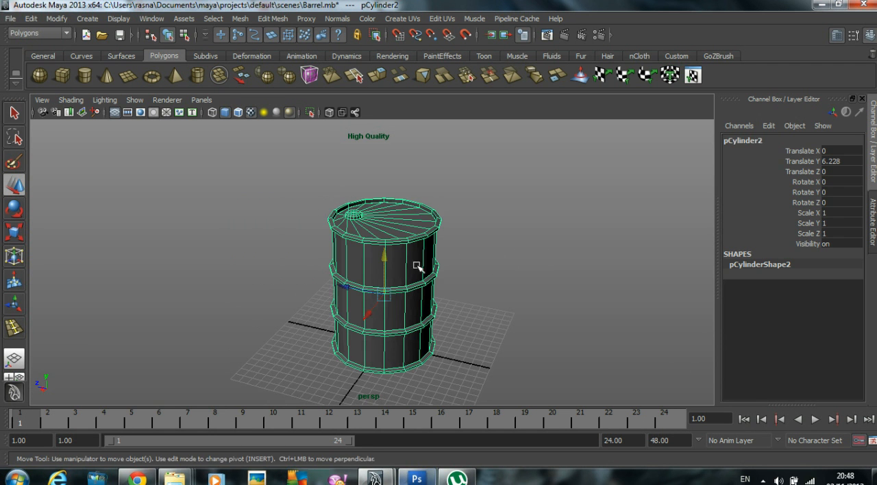
left_click(338, 19)
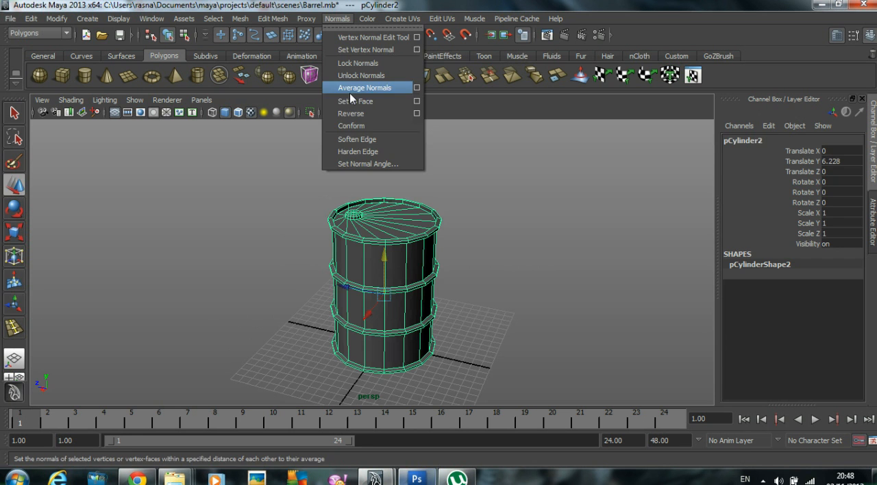
left_click(352, 138)
mouse_move(503, 248)
left_mouse_down("alt")
mouse_move(478, 241)
mouse_move(482, 215)
mouse_move(472, 259)
mouse_move(416, 266)
mouse_move(500, 258)
left_mouse_up("alt")
left_click(384, 257)
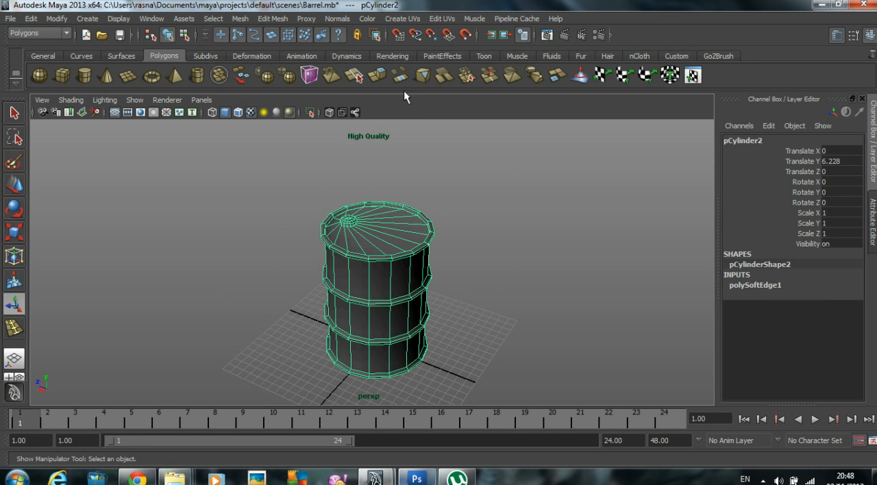
key("space")
key("space")
scroll(382, 263, "down", 1)
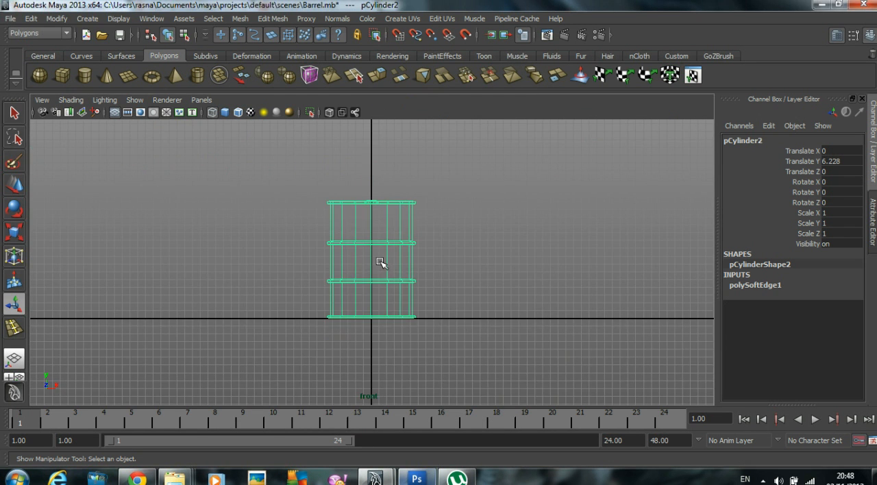
key("space")
key("space")
left_click_drag(556, 207, 478, 221, "alt")
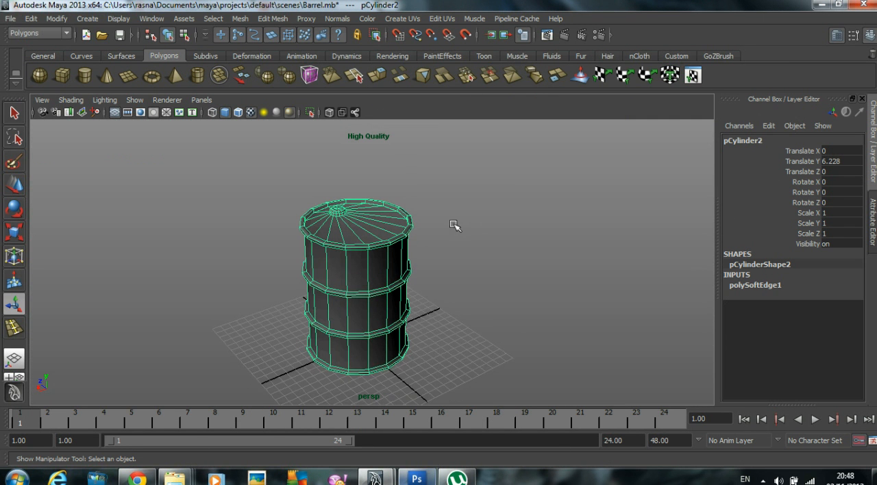
scroll(478, 221, "up", 1)
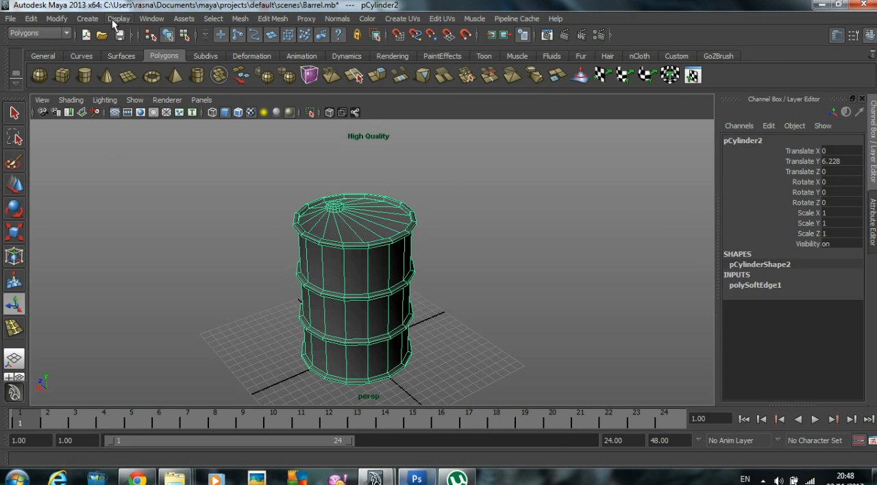
Step: Delete the barrel's construction history again and freeze its transformations
left_click(31, 19)
mouse_move(75, 151)
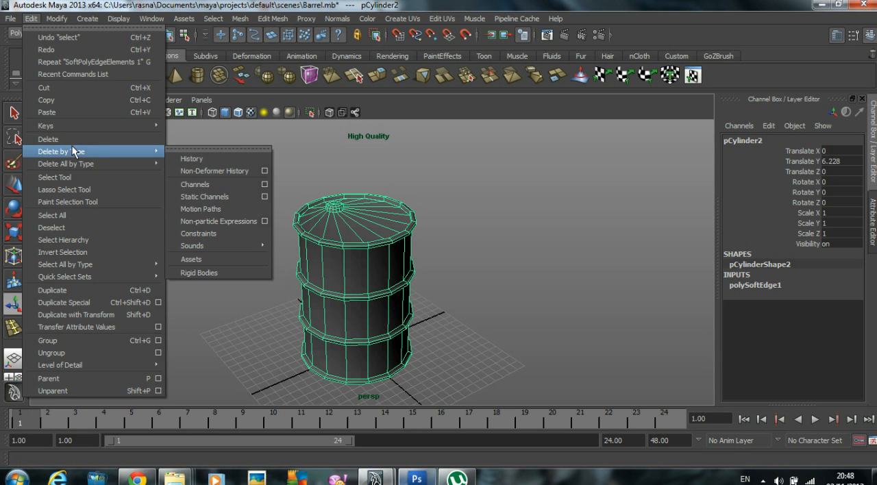
left_click(185, 159)
left_click(56, 19)
left_click(75, 57)
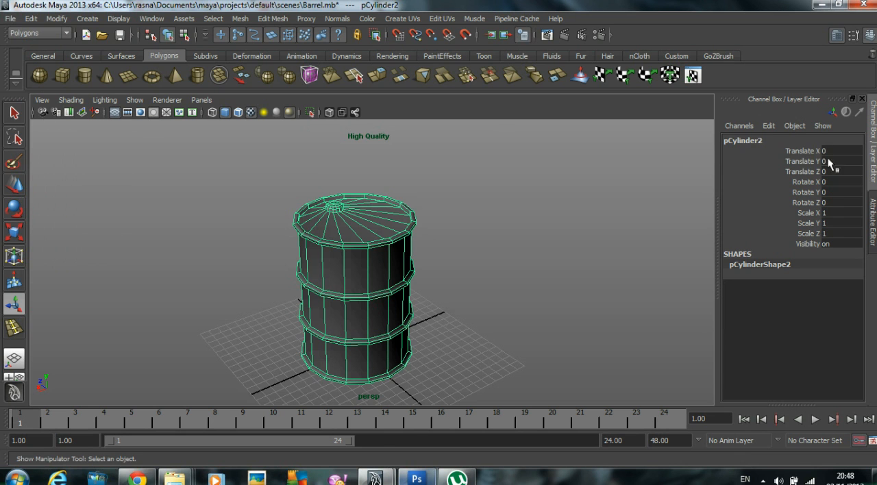
Step: Rename the cylinder object to Barrel and reselect it in the scene
double_click(767, 140)
type("bARRE")
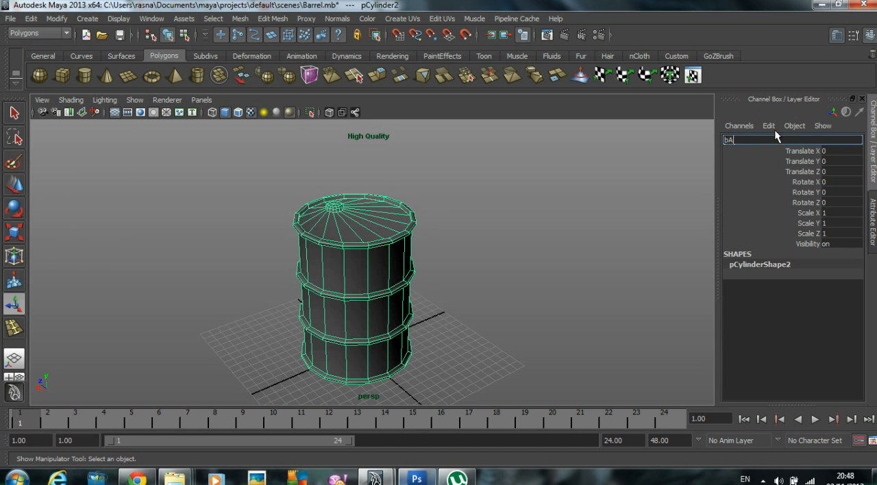
key("BackSpace")
key("BackSpace")
key("BackSpace")
key("BackSpace")
key("BackSpace")
type("Barrel")
key("Return")
left_click(473, 350)
left_click(366, 309)
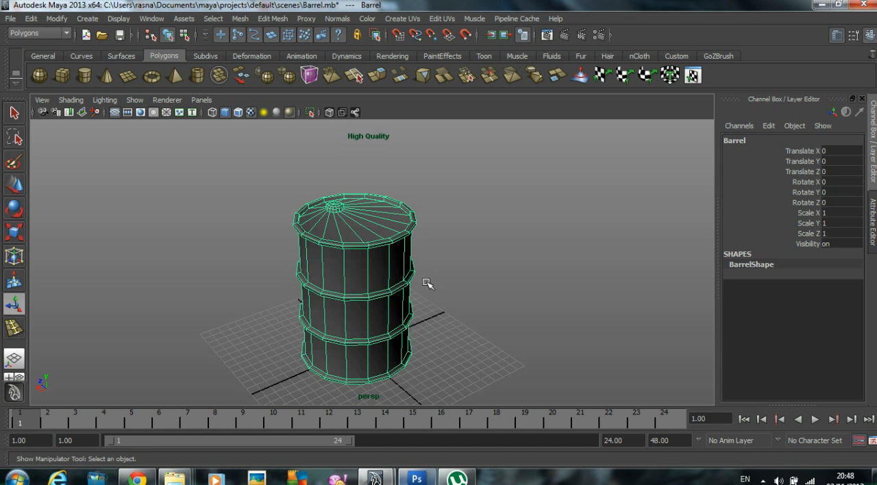
Step: Open the UV Texture Editor and place it beside the barrel so both stay in view
left_click(153, 19)
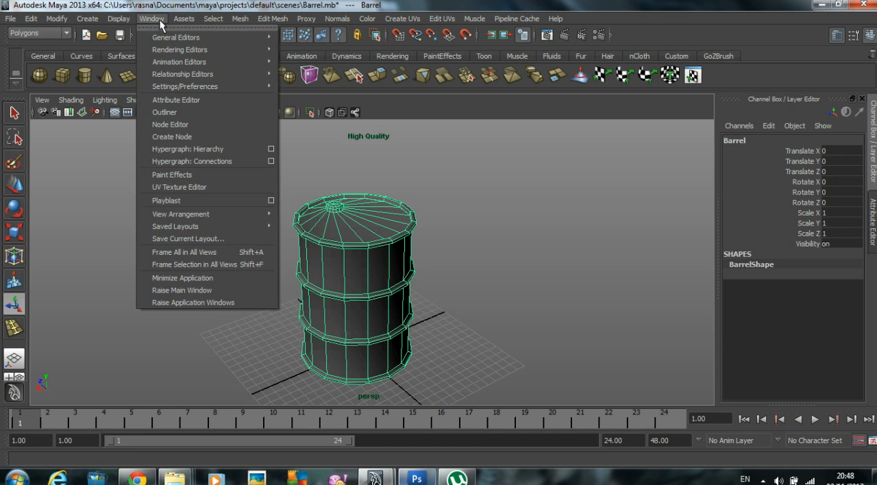
left_click(204, 189)
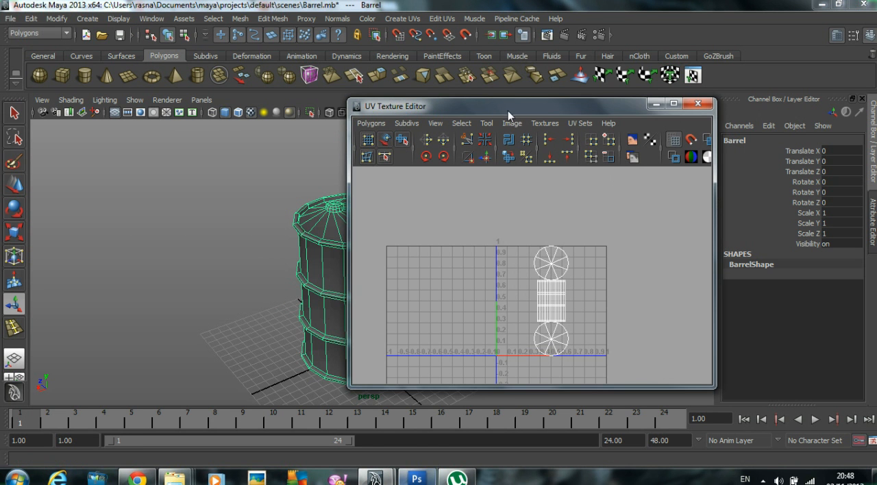
left_click_drag(508, 111, 642, 92)
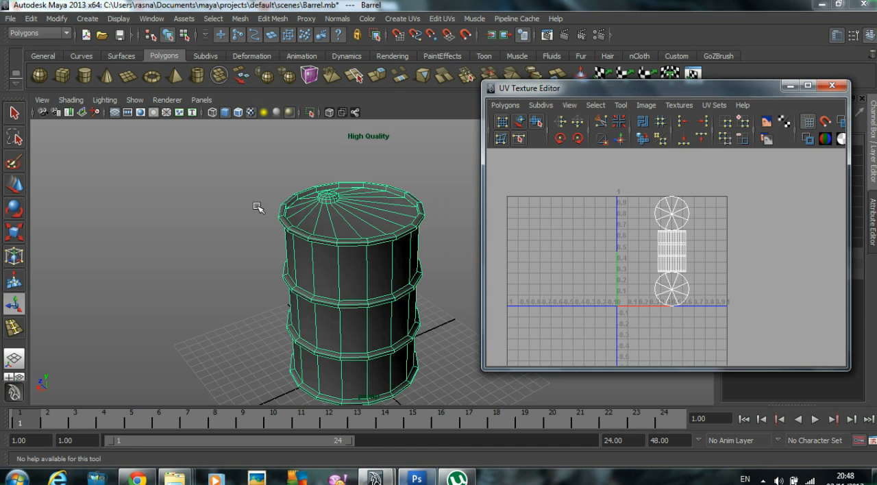
key("f")
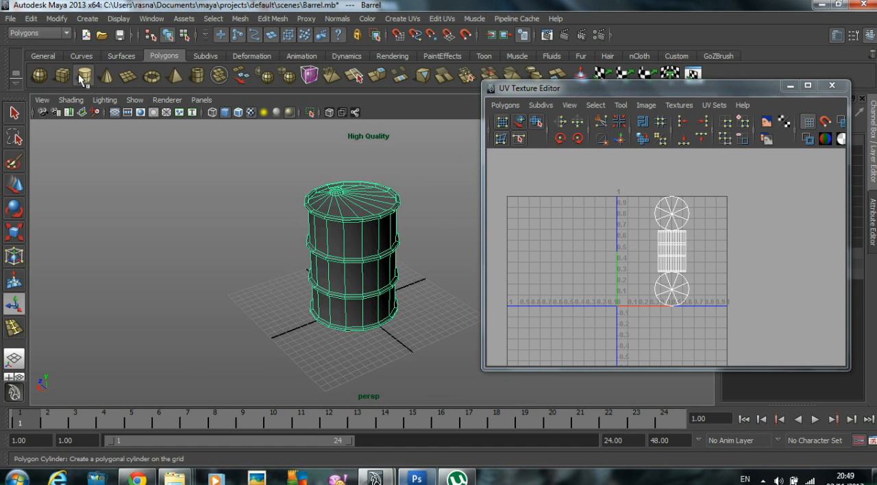
left_click(81, 79)
left_click_drag(233, 295, 239, 248)
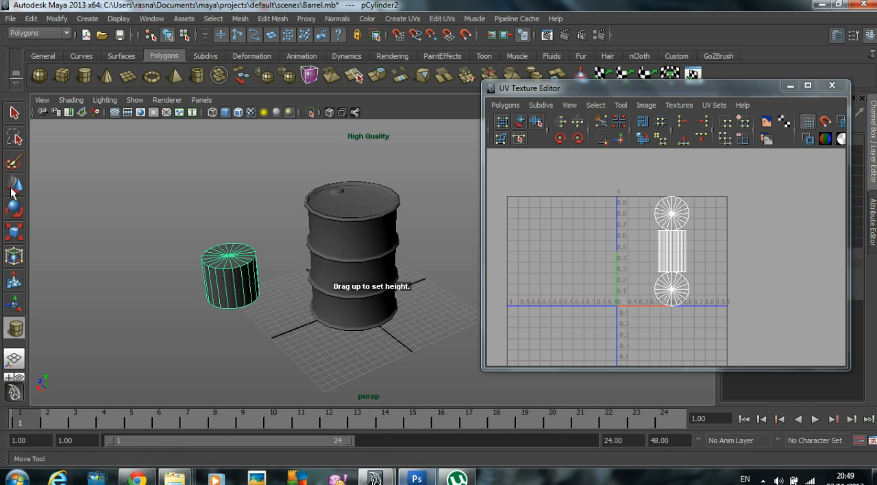
key("w")
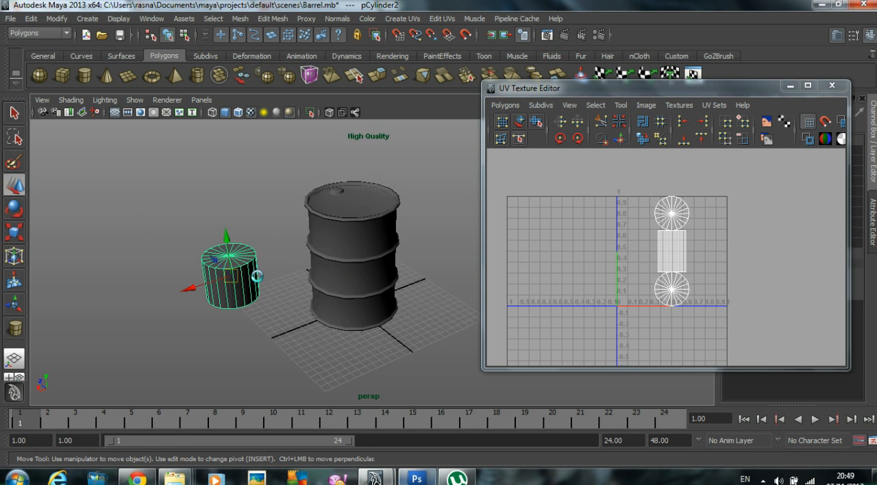
key("Delete")
Step: Reselect the barrel to display its UV layout
left_click(316, 227)
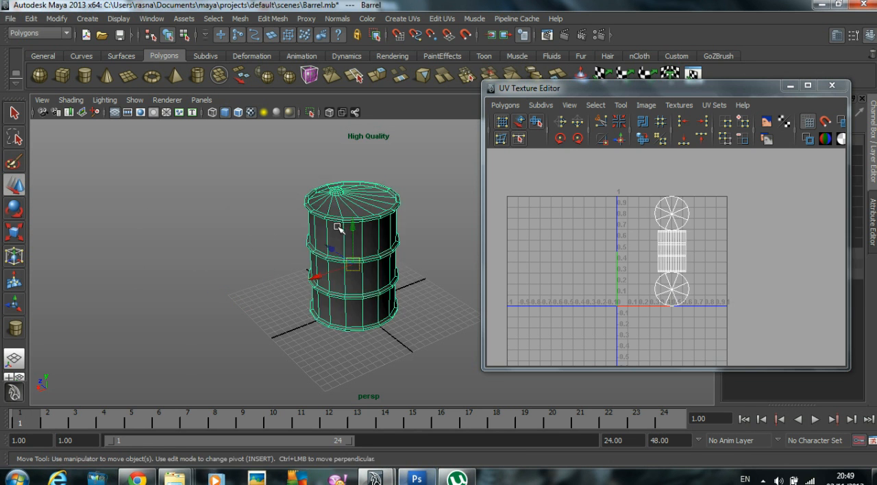
right_click_drag(240, 231, 350, 207, "alt")
middle_click_drag(350, 208, 305, 223, "alt")
left_click_drag(306, 222, 317, 220, "alt")
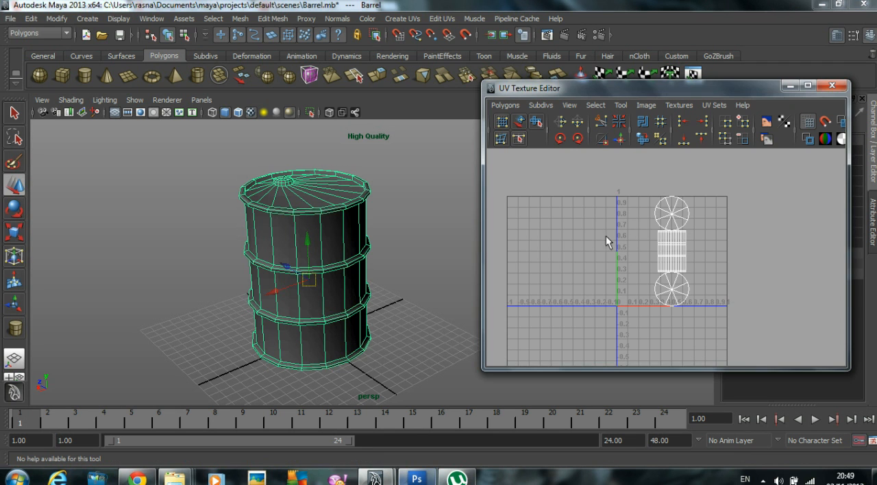
Step: Select the whole upper circular UV shell and move it outside the 0–1 space to about U -0.55, V 0.8
right_click_drag(622, 216, 659, 213, "alt")
middle_click_drag(659, 213, 665, 236, "alt")
right_click_drag(665, 235, 739, 230, "alt")
right_click_drag(679, 201, 723, 200)
left_click_drag(676, 191, 700, 210)
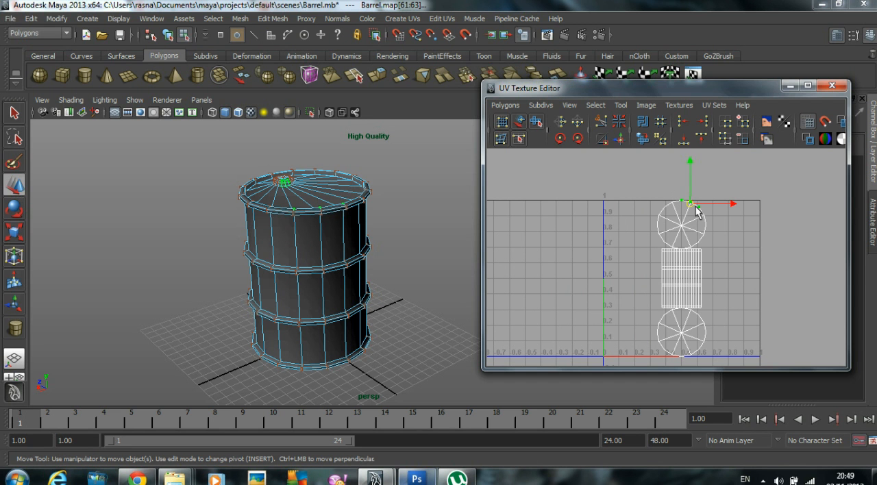
right_click_drag(691, 208, 692, 207)
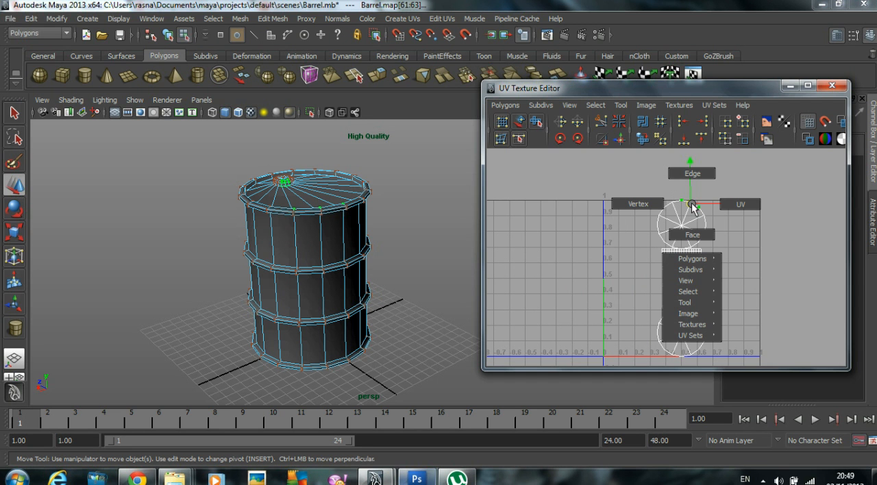
right_click_drag(695, 296, 746, 311)
left_click_drag(679, 224, 515, 231)
middle_click_drag(551, 241, 574, 215, "alt")
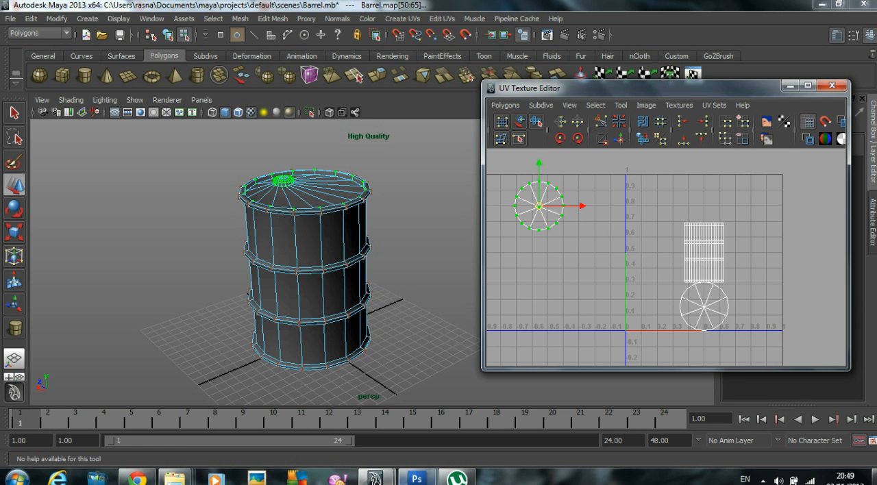
Step: Select the whole lower circular UV shell and move it directly beneath the other circular shell, outside the 0–1 space
left_click_drag(679, 307, 726, 329)
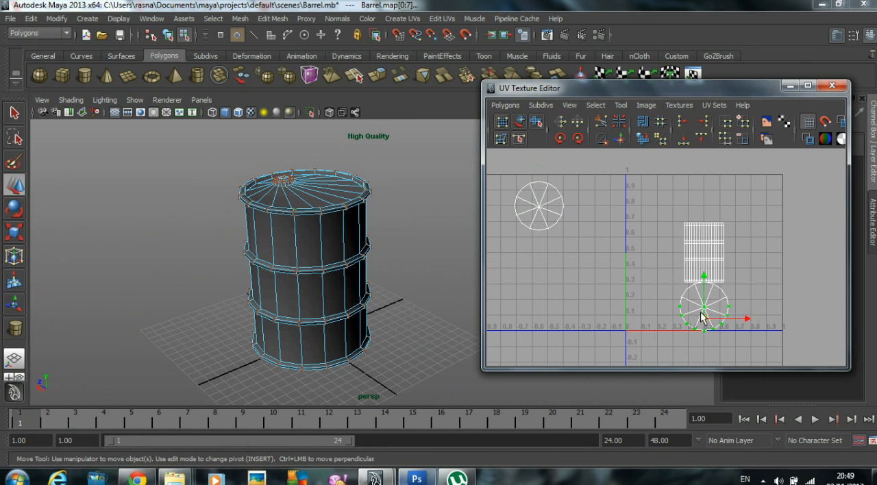
right_click_drag(705, 317, 768, 405)
left_click_drag(705, 310, 538, 274)
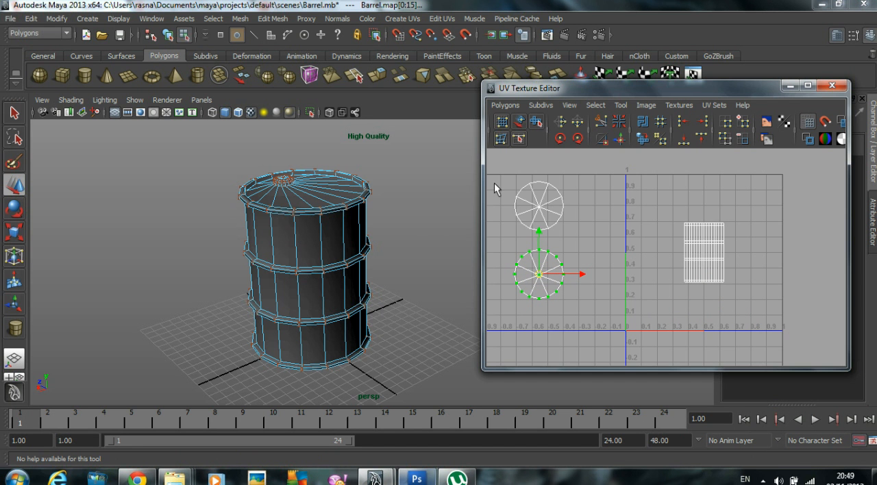
Step: Select the upper circular shell's UVs to check which end of the barrel they cover, and return to object mode with nothing selected
left_click_drag(493, 164, 589, 229)
left_click_drag(329, 226, 318, 234, "alt")
right_click_drag(318, 234, 387, 234, "alt")
left_click_drag(387, 234, 366, 267, "alt")
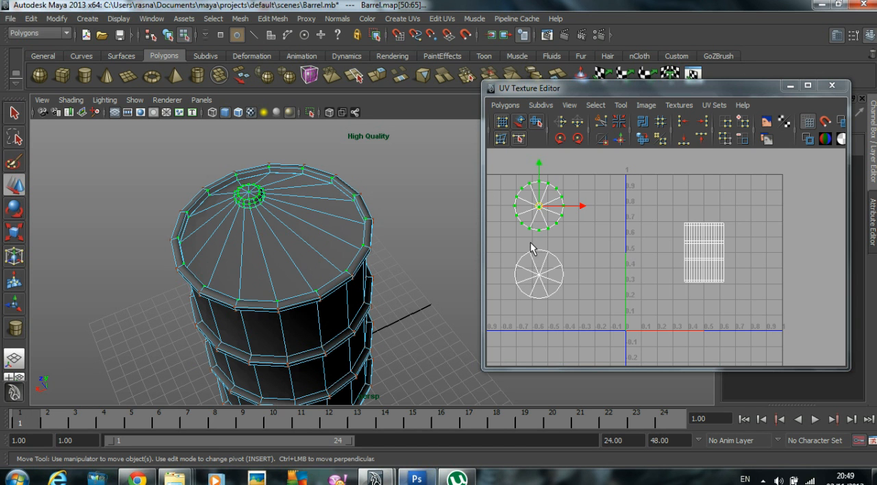
left_click(416, 200)
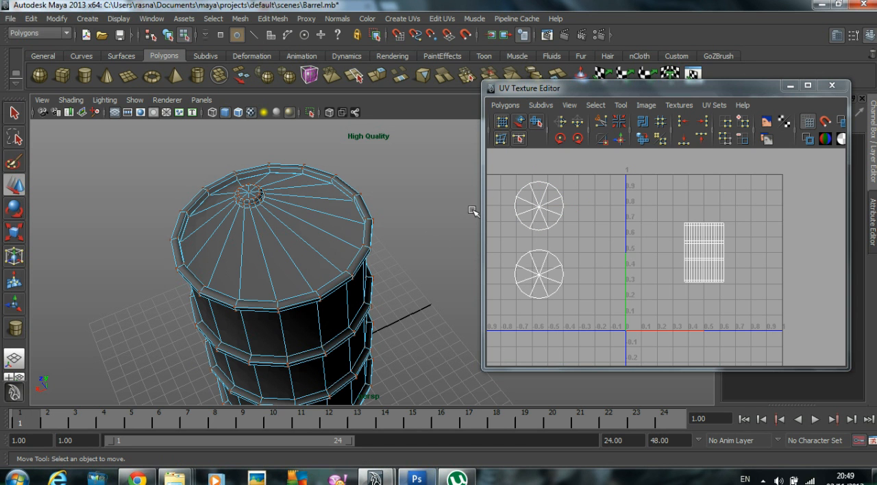
right_click_drag(337, 207, 396, 188)
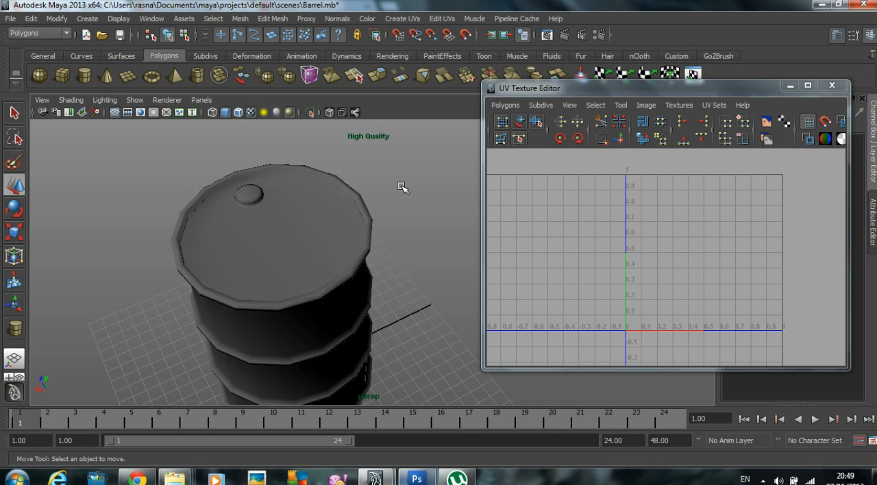
left_click(268, 243)
left_click(415, 188)
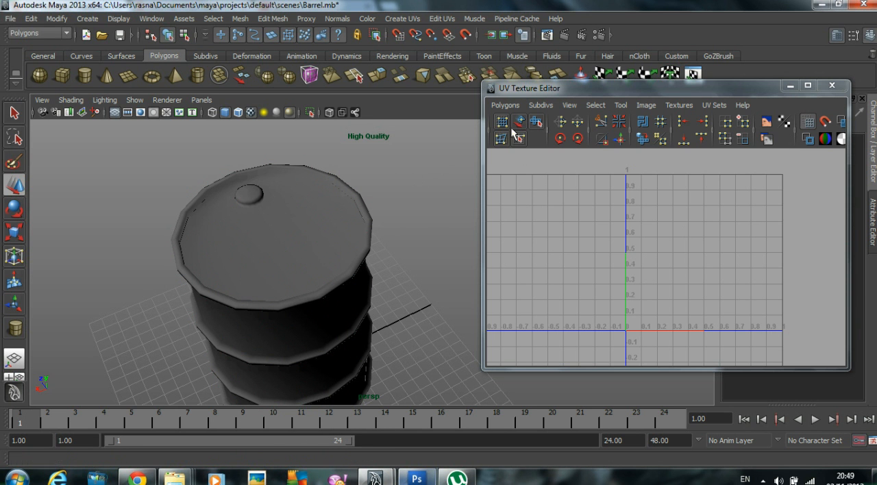
Step: Activate the Smooth UV Tool with Space set to World and reselect the barrel
double_click(536, 123)
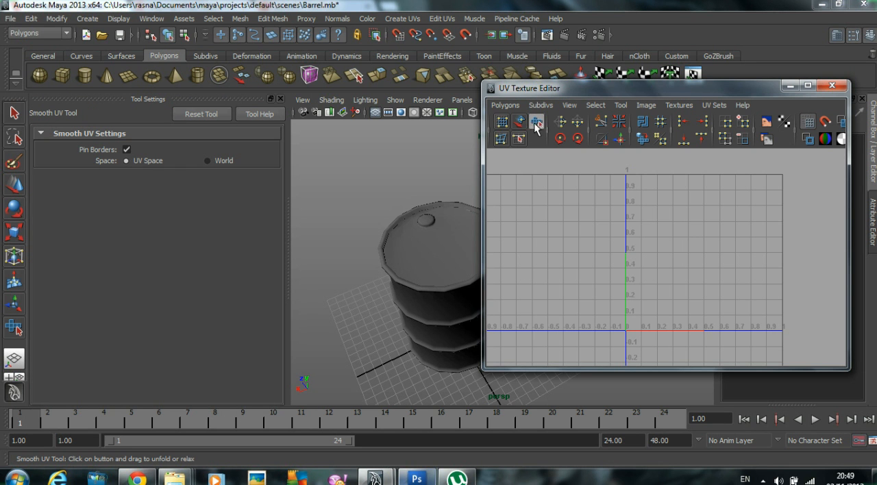
left_click(225, 116)
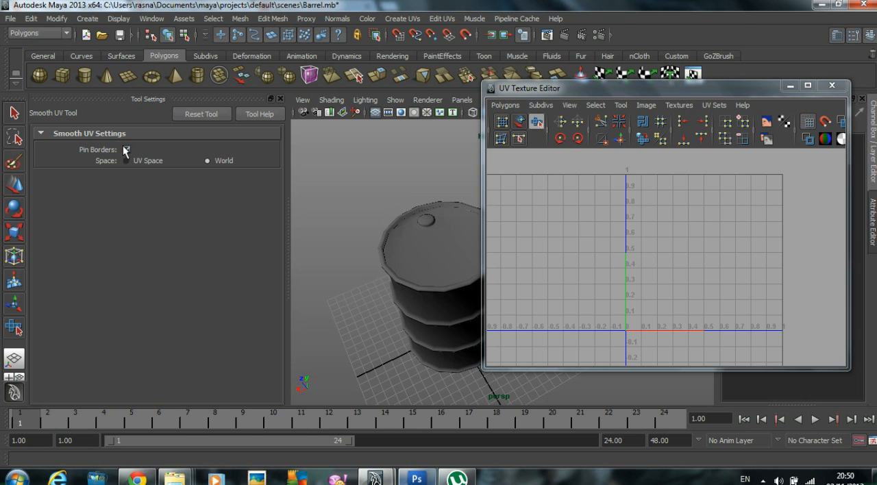
left_click(440, 282)
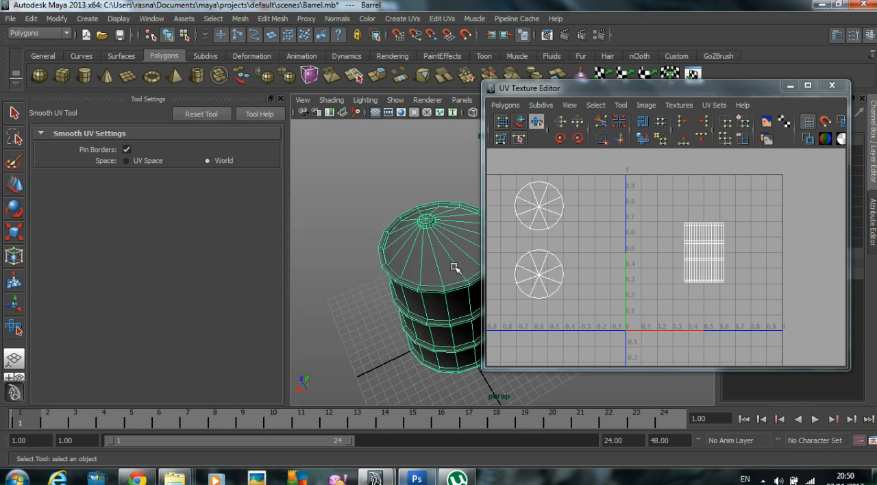
Step: Select all UVs of the lid's circular shell, unfold and relax them with the Smooth UV Tool, and clear the selection
scroll(658, 248, "up", 2)
middle_click_drag(535, 236, 660, 245, "alt")
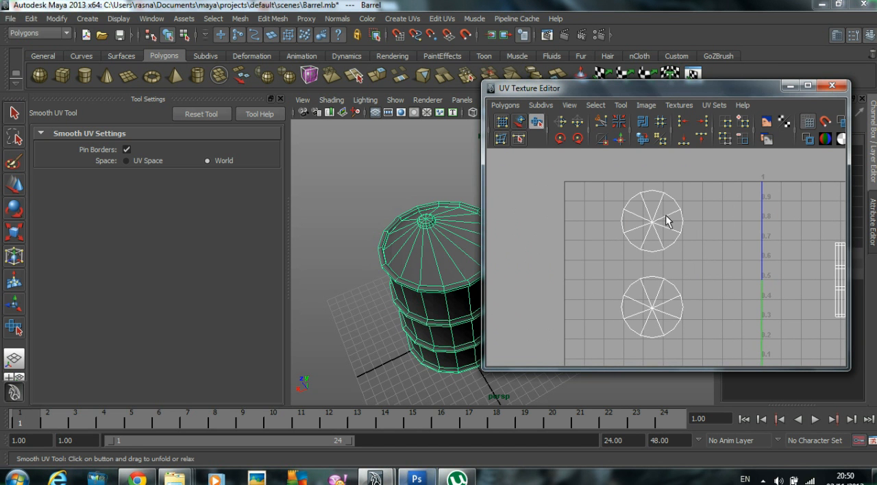
right_click_drag(666, 198, 716, 194)
left_click_drag(710, 249, 718, 264)
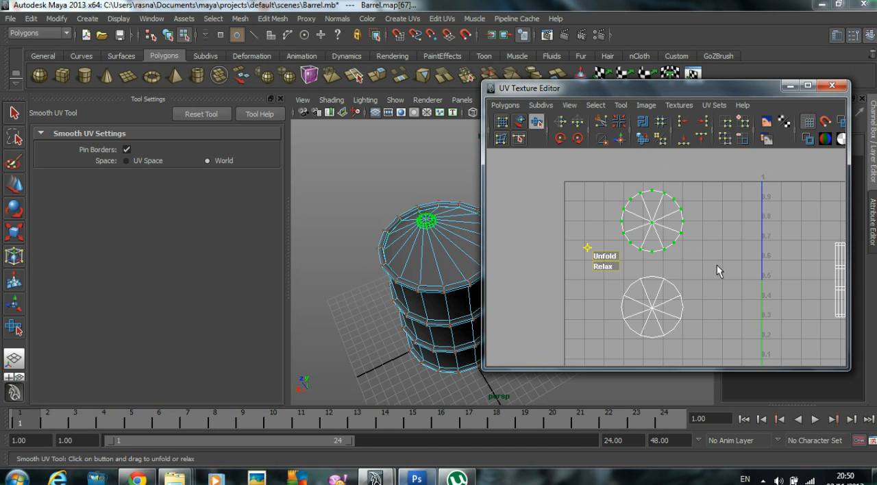
left_click_drag(606, 261, 667, 258)
scroll(667, 259, "up", 3)
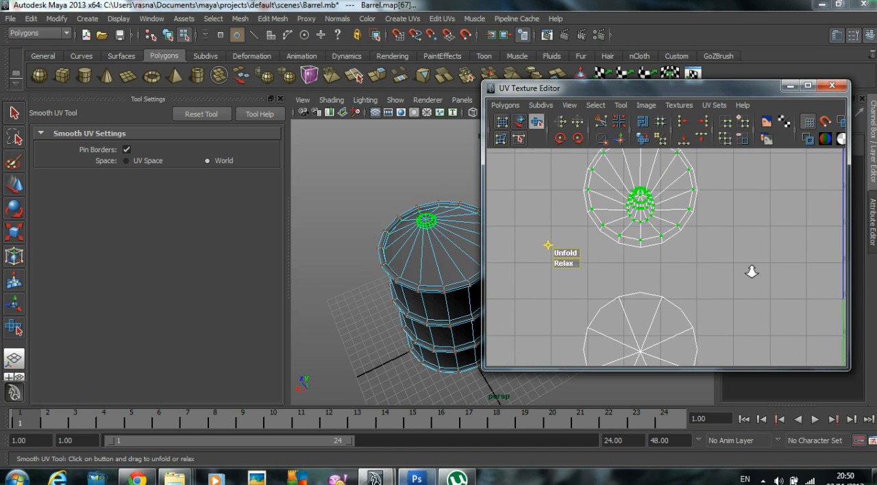
left_click_drag(564, 257, 650, 263)
left_click_drag(565, 265, 637, 259)
scroll(681, 248, "down", 2)
scroll(717, 251, "up", 2)
left_click_drag(551, 259, 538, 263)
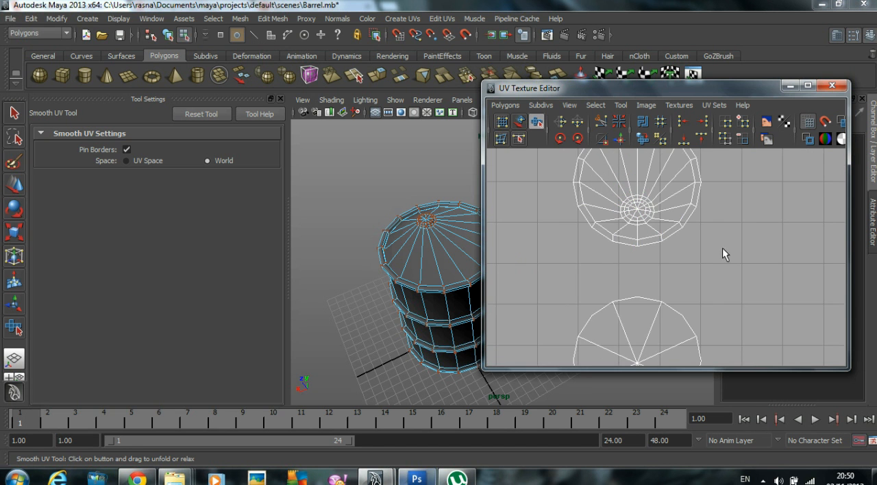
Step: Check the center UV of the lower circular shell, then return to object mode and reselect the barrel
scroll(724, 246, "down", 2)
left_click_drag(754, 342, 752, 337)
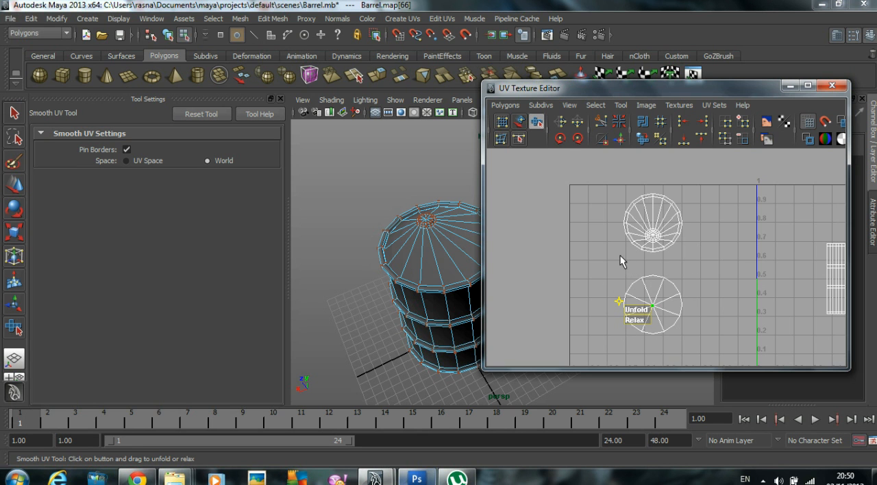
left_click(709, 296)
right_click_drag(442, 243, 473, 227)
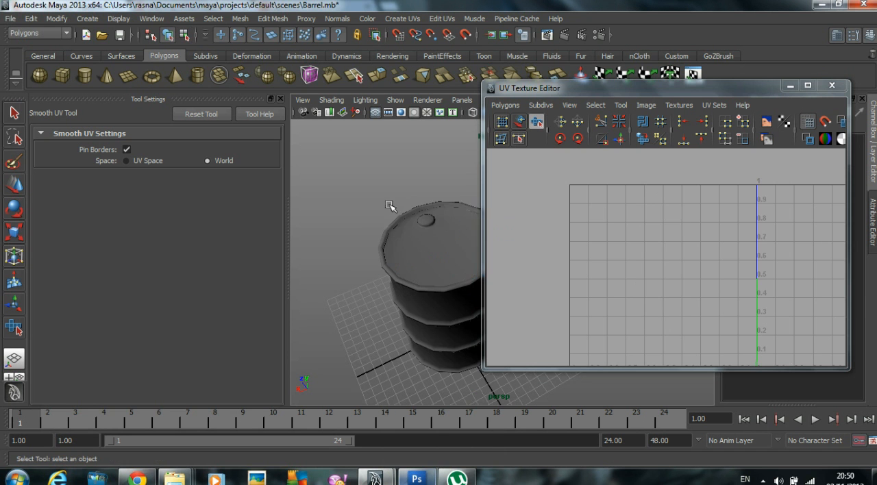
left_click_drag(388, 205, 442, 240)
Step: Bring the rectangular side shell into view in the UV layout and close the Tool Settings
scroll(678, 266, "down", 2)
middle_click_drag(680, 265, 520, 249, "alt")
right_click_drag(520, 248, 652, 258, "alt")
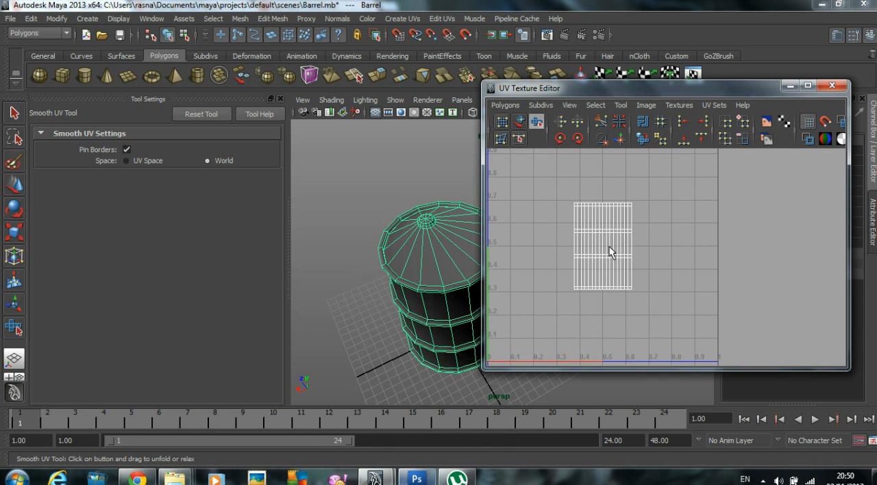
middle_click_drag(420, 251, 335, 225, "alt")
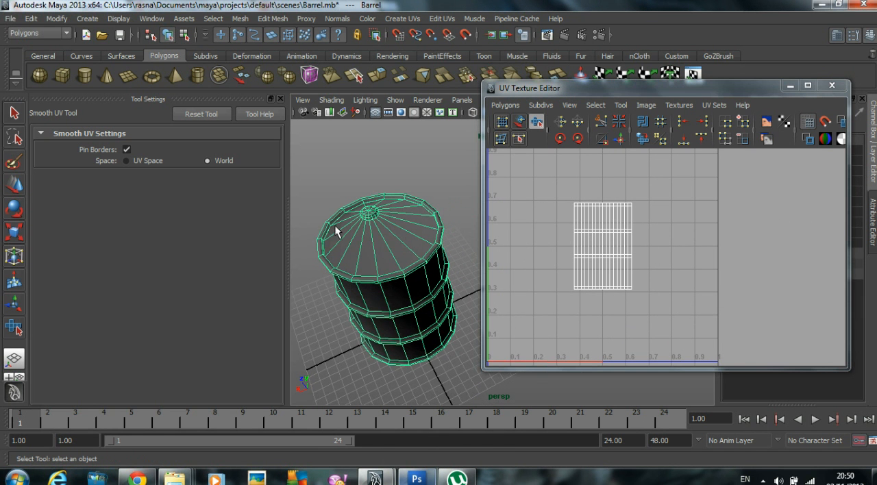
left_click(281, 99)
Step: Examine the barrel's lid, upper rim and ribs against the rectangular side shell in the UV layout
left_click_drag(308, 261, 317, 249, "alt")
right_click_drag(316, 250, 240, 235, "alt")
left_click_drag(240, 235, 239, 220, "alt")
right_click_drag(239, 221, 311, 228, "alt")
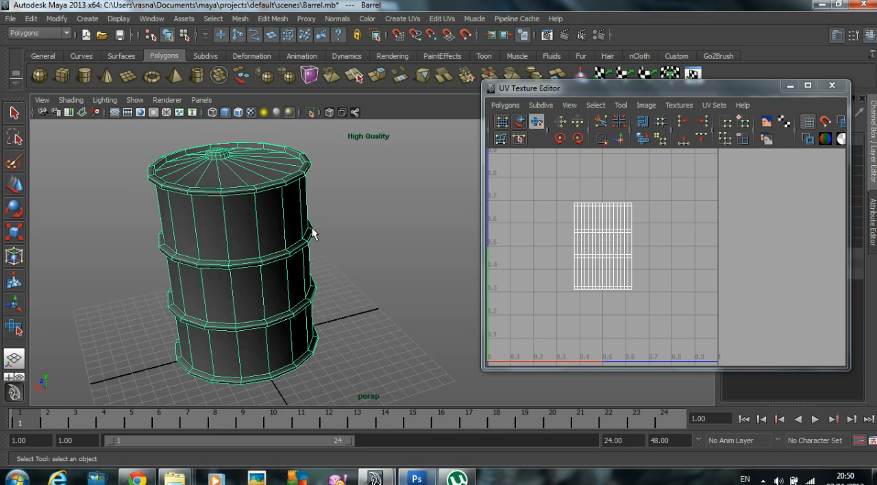
middle_click_drag(539, 226, 605, 238, "alt")
right_click_drag(605, 238, 730, 240, "alt")
middle_click_drag(272, 215, 326, 248, "alt")
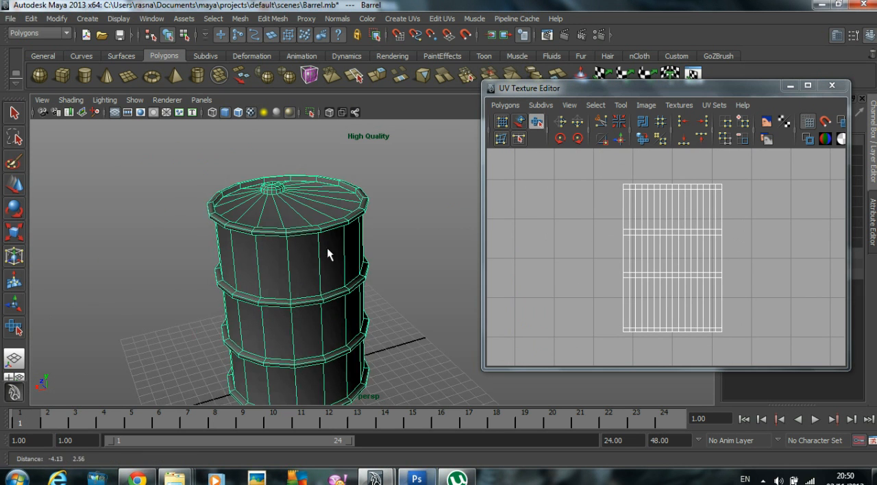
right_click_drag(273, 229, 314, 231, "alt")
left_click_drag(315, 232, 361, 213, "alt")
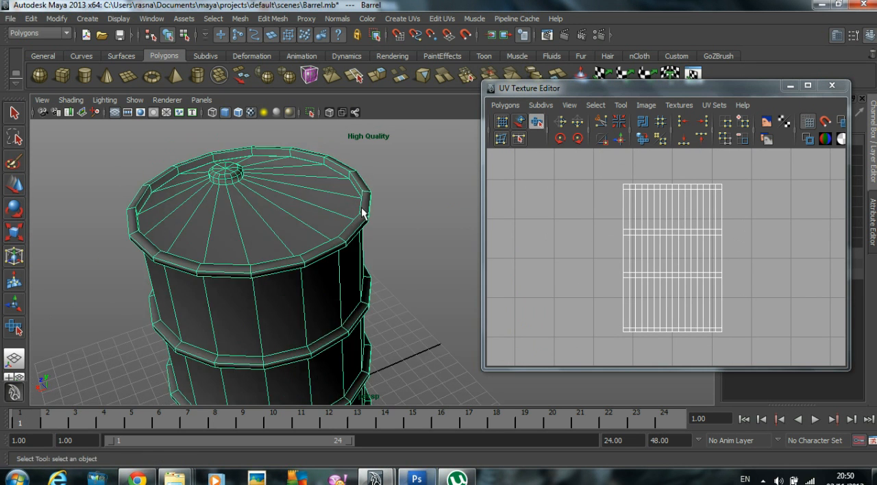
left_click_drag(365, 259, 339, 277, "alt")
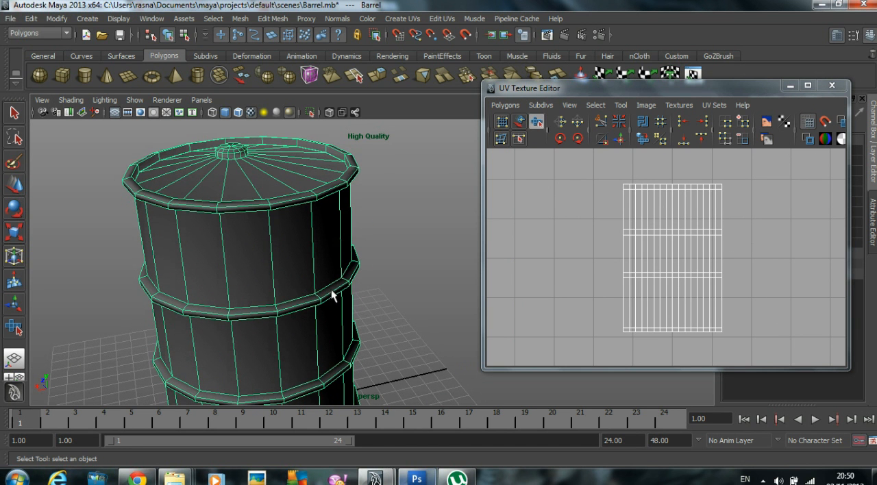
Step: Switch to face selection and select the adjoining lid wedge and upper rim faces to locate them in the UV layout
key("F11")
left_click(331, 290)
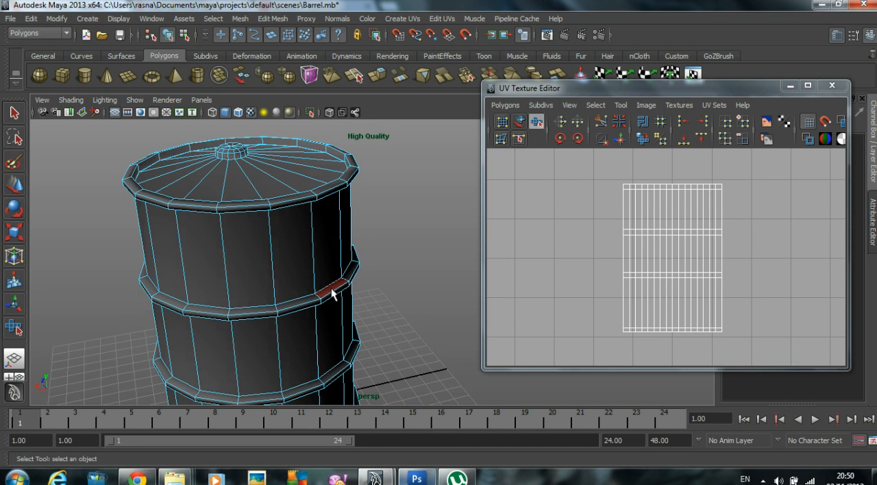
right_click_drag(618, 239, 796, 253, "alt")
left_click(405, 251)
middle_click_drag(323, 252, 401, 265, "alt")
left_click_drag(381, 261, 373, 261, "alt")
right_click_drag(586, 249, 514, 243, "alt")
middle_click_drag(503, 238, 496, 266, "alt")
left_click_drag(319, 274, 300, 260, "alt")
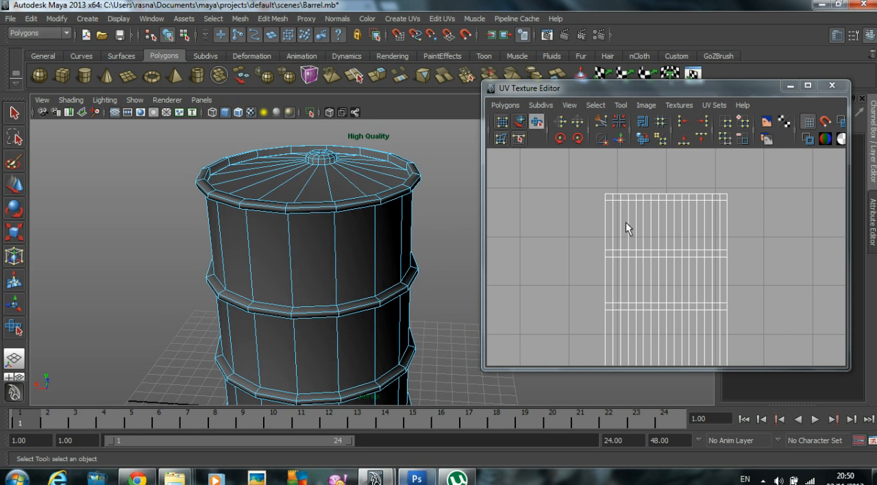
left_click(354, 206)
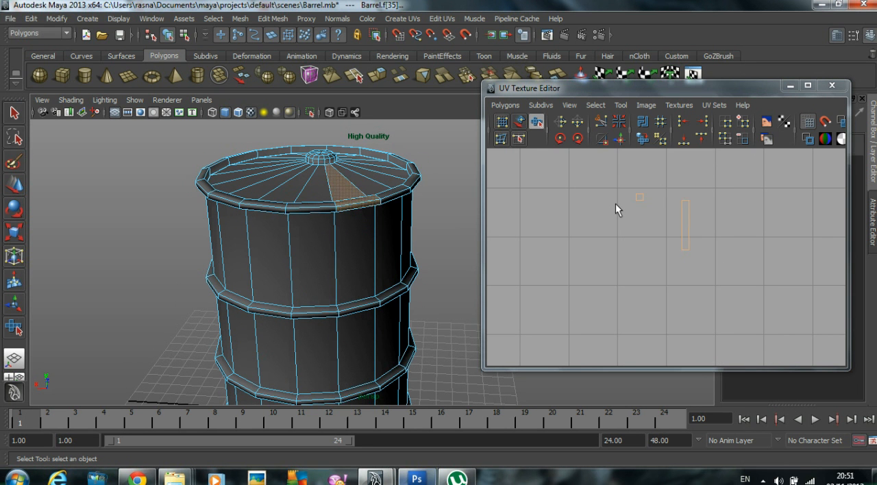
Step: Select the edge loop directly beneath the barrel's upper rim and cut the UV edges along it
left_click(384, 227)
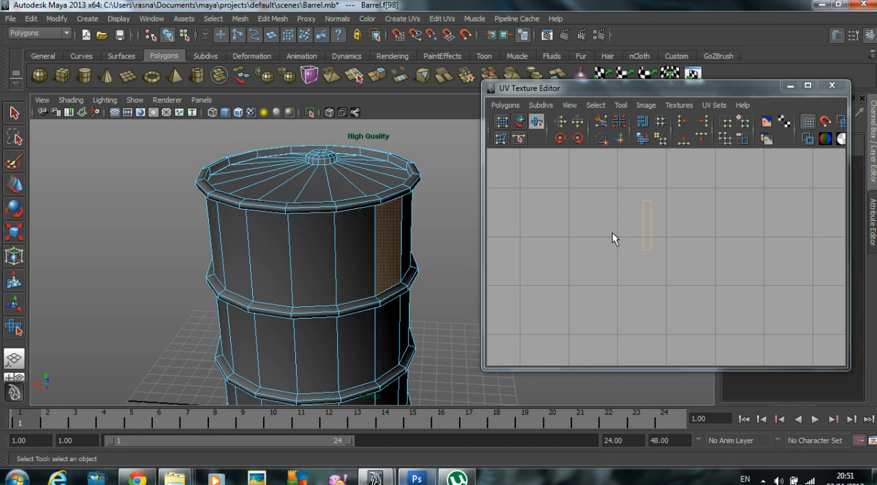
left_click(429, 237)
left_click_drag(346, 235, 337, 206, "alt")
middle_click_drag(341, 240, 358, 335, "alt")
right_click_drag(355, 295, 376, 270, "alt")
left_click_drag(376, 270, 317, 261, "alt")
right_click_drag(317, 239, 317, 231)
middle_click_drag(313, 231, 366, 223, "alt")
double_click(357, 217)
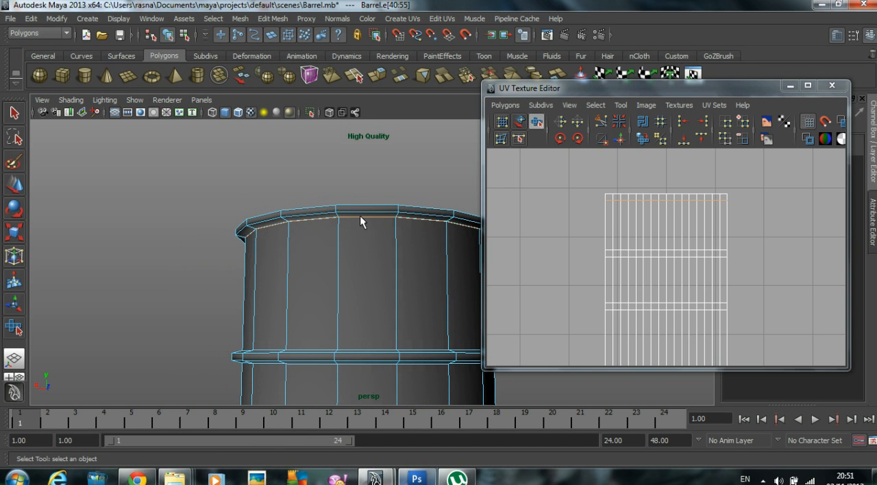
left_click(507, 106)
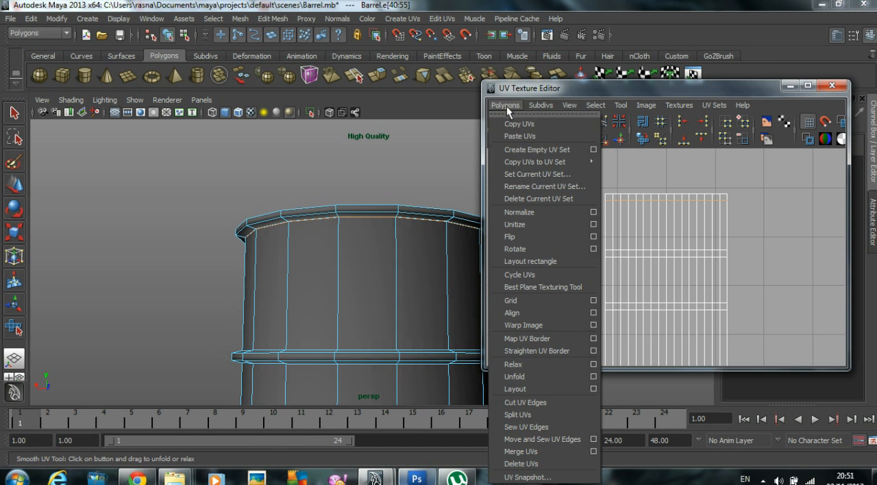
left_click(531, 403)
Step: Select the complete UV shell of the upper rim strip and move it up, clear of the side shell
left_click_drag(356, 195, 331, 229, "alt")
middle_click_drag(712, 199, 697, 253, "alt")
right_click_drag(697, 253, 760, 249, "alt")
left_click_drag(731, 246, 728, 245)
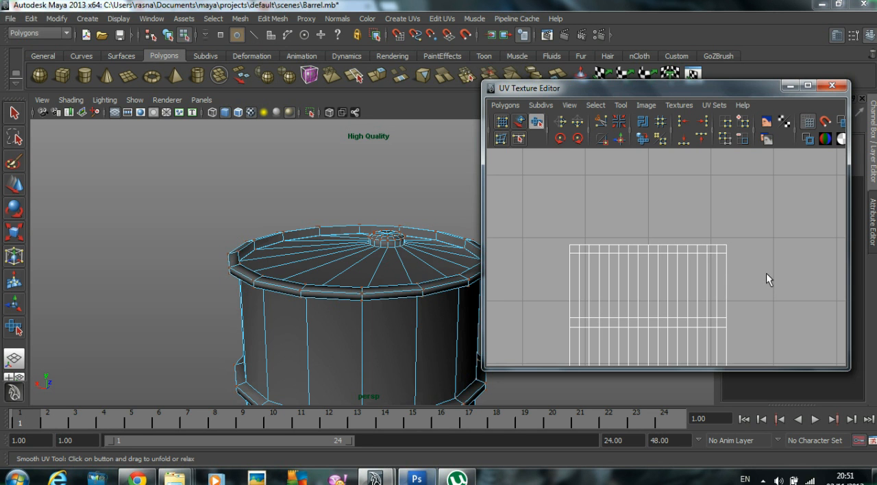
left_click(560, 139)
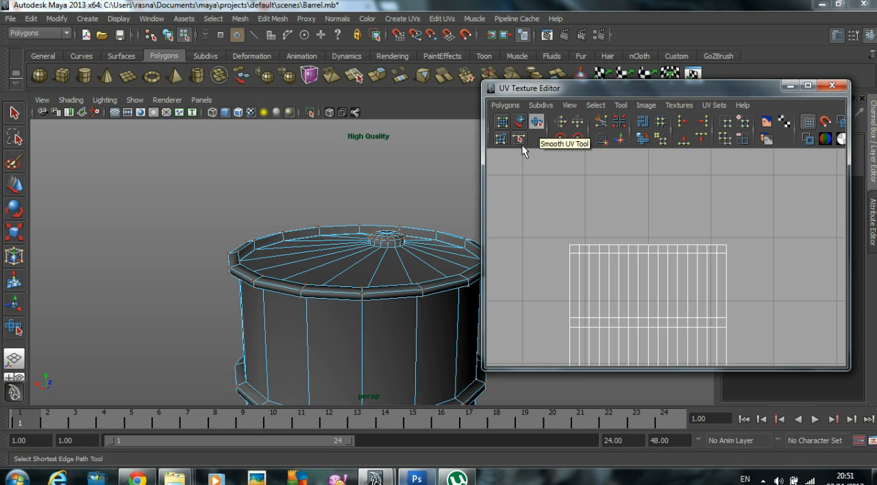
left_click(14, 185)
left_click_drag(677, 221, 732, 247)
right_click(708, 245)
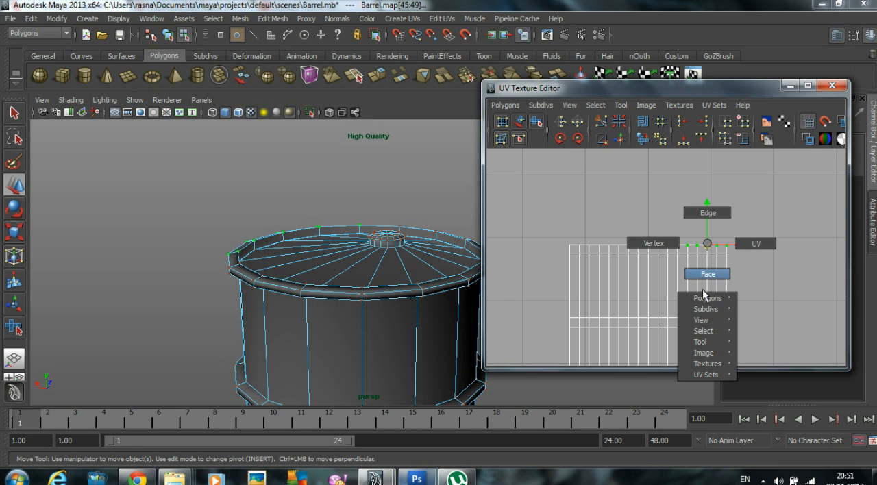
mouse_move(706, 330)
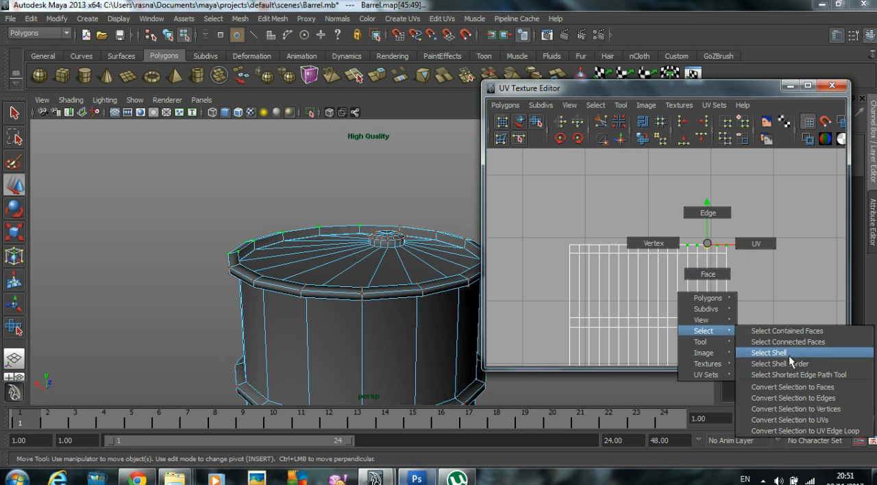
left_click(788, 354)
left_click_drag(649, 207, 651, 141)
middle_click_drag(618, 185, 625, 199, "alt")
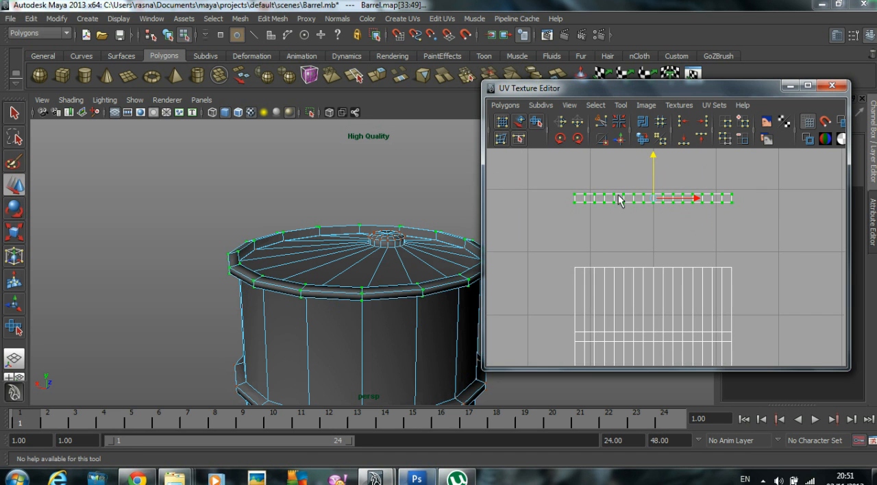
Step: Smooth the upper rim strip's UVs with the Smooth UV Tool
left_click(536, 122)
left_click_drag(561, 211, 580, 220)
middle_click_drag(643, 226, 593, 205, "alt")
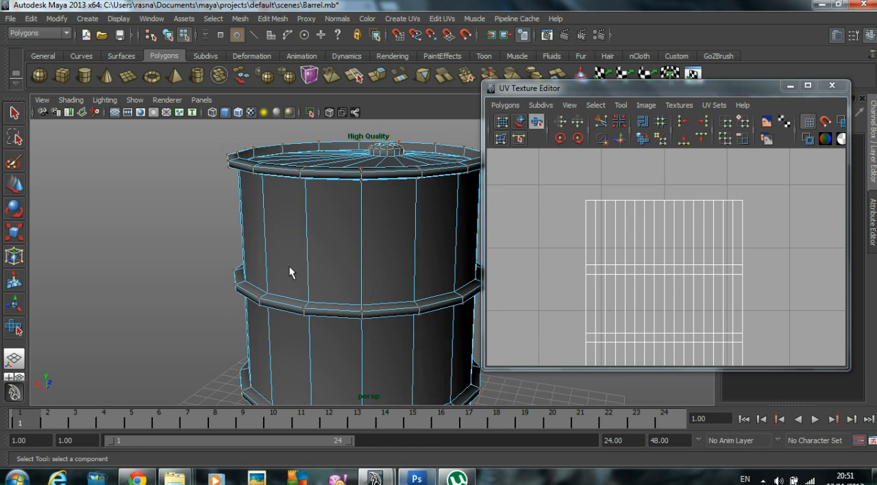
Step: Select the edge loop along the top of the barrel's upper rib and cut the UV edges there
left_click_drag(289, 272, 317, 271, "alt")
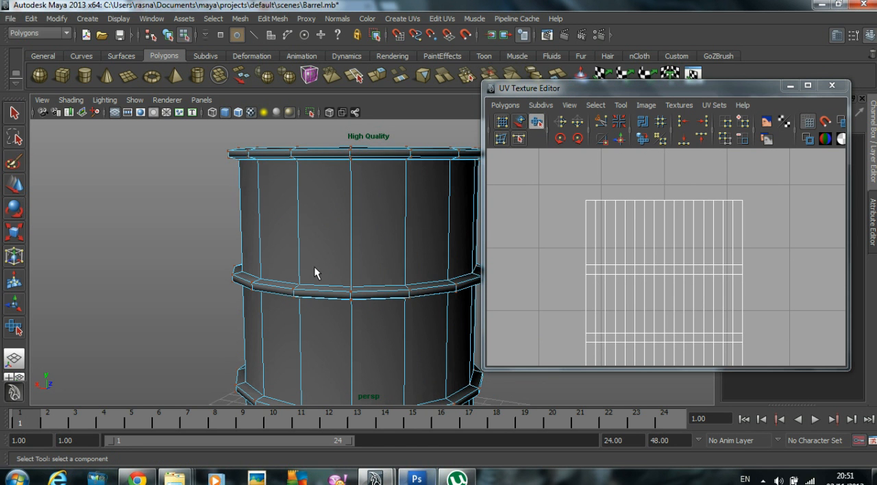
right_click_drag(360, 276, 359, 250)
double_click(361, 290)
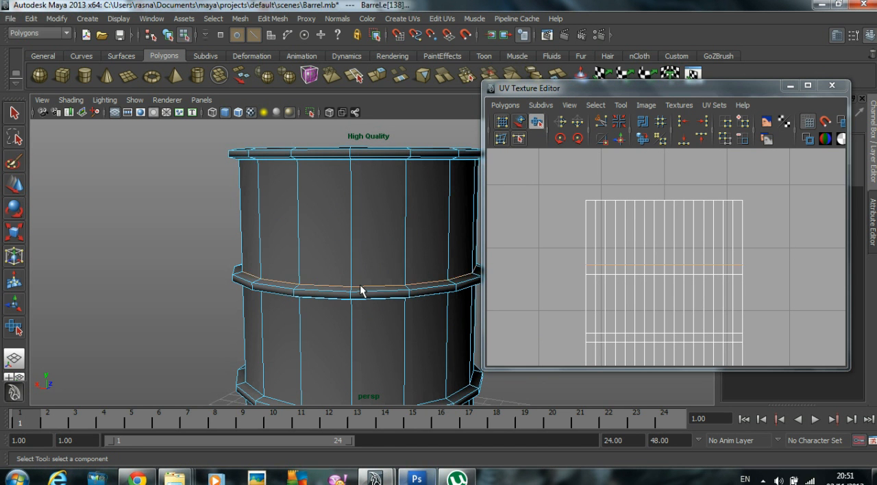
left_click(505, 105)
left_click(537, 404)
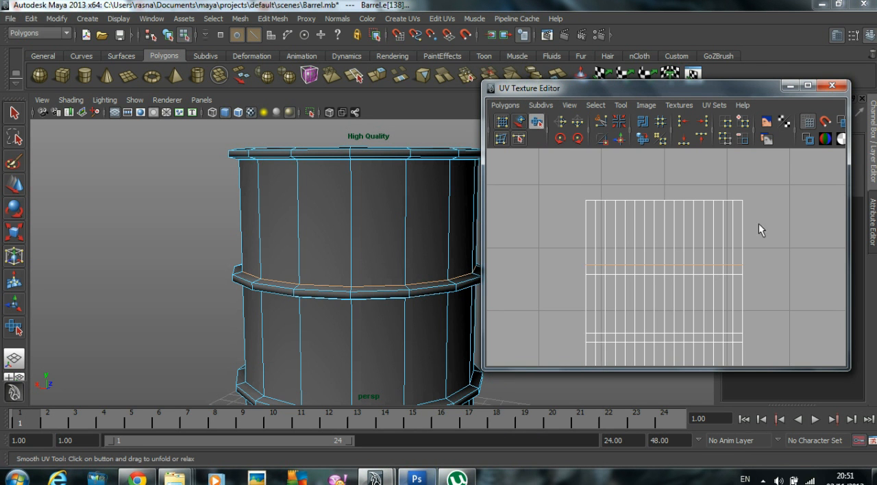
Step: Select the UVs of the upper side section and move that shell up until it sits just below the rim strip
right_click_drag(740, 200, 805, 197)
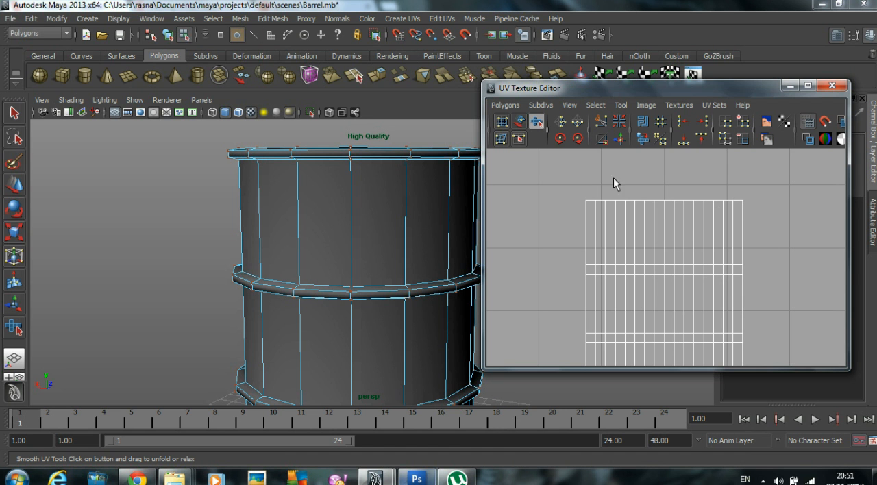
key("w")
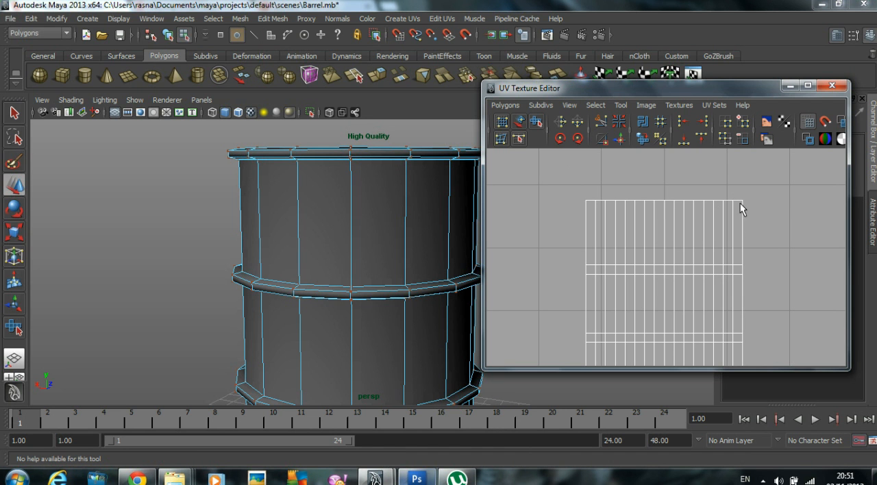
left_click_drag(741, 204, 738, 202)
right_click_drag(738, 201, 767, 314)
right_click_drag(736, 200, 770, 314)
left_click_drag(663, 216, 668, 180)
middle_click_drag(661, 171, 678, 248, "alt")
left_click_drag(523, 224, 764, 306)
left_click_drag(663, 224, 669, 150)
right_click_drag(748, 264, 637, 266, "alt")
middle_click_drag(630, 253, 614, 170, "alt")
Step: Select the remaining edge loops bordering the two ribs and the lower rim, and cut their UV edges
middle_click_drag(437, 284, 415, 232, "alt")
middle_click_drag(689, 235, 687, 288, "alt")
left_click_drag(383, 275, 336, 245, "alt")
right_click_drag(336, 245, 355, 193, "alt")
double_click(354, 189)
left_click_drag(353, 191, 329, 230, "alt")
double_click(331, 348)
double_click(333, 214)
left_click(335, 377)
left_click(504, 104)
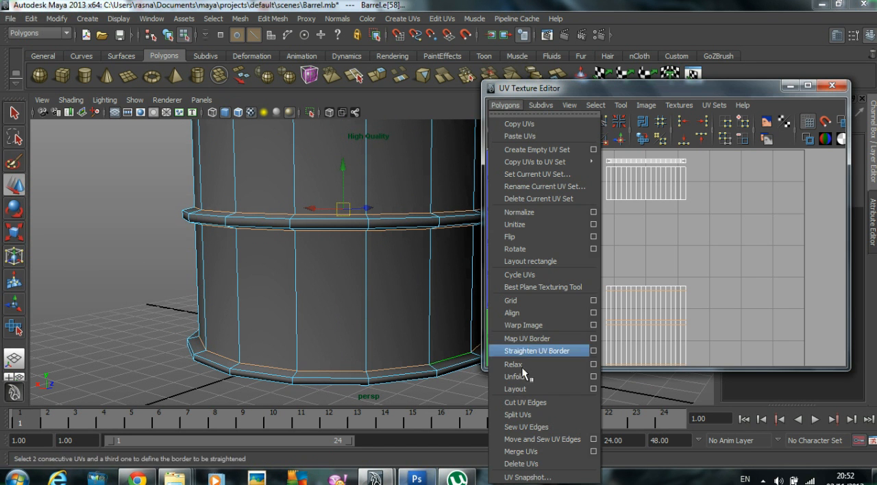
left_click(518, 448)
Step: Select the upper rib's UV strip and move it up, away from the remaining side shells
middle_click_drag(754, 200, 748, 216, "alt")
scroll(713, 237, "up", 1)
middle_click_drag(703, 281, 709, 233, "alt")
left_click(708, 233)
right_click_drag(674, 259, 779, 358)
left_click(687, 260)
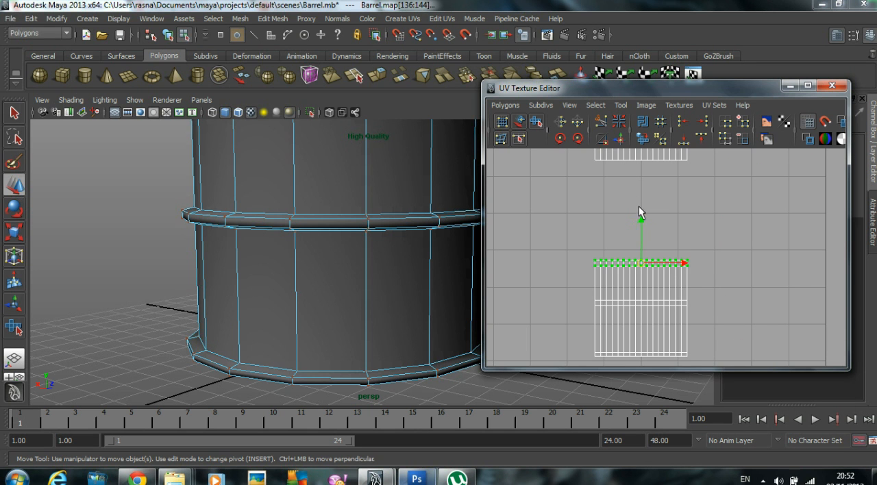
left_click_drag(642, 220, 642, 142)
Step: Move the middle side section up below the upper rib strip, and the lower rib strip up beneath it
right_click_drag(672, 275, 743, 387)
left_click(681, 267)
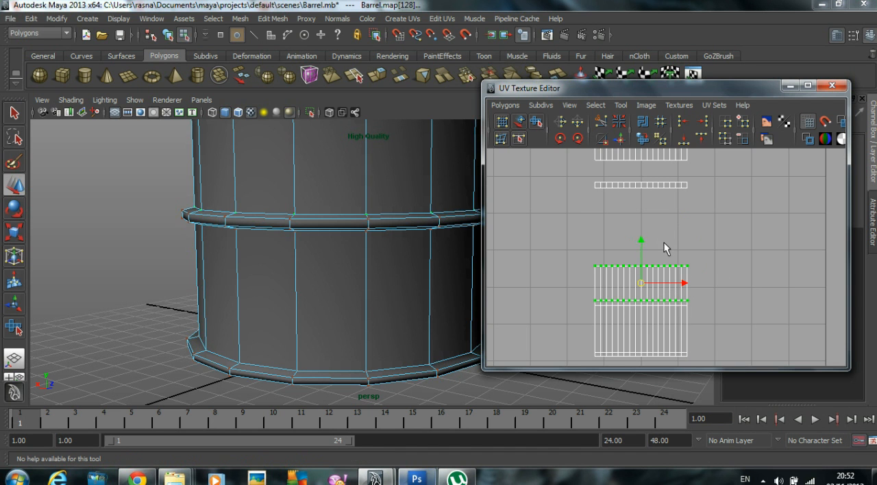
left_click_drag(642, 245, 642, 196)
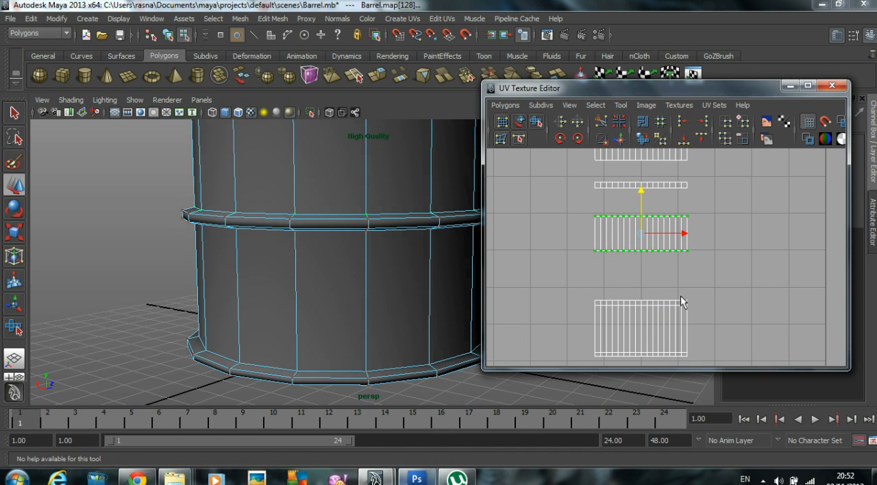
left_click(685, 302)
right_click_drag(685, 301, 754, 406)
left_click_drag(640, 257, 641, 230)
Step: Select the lower side section's UVs and move them up, clear of the lower rim strip
middle_click_drag(655, 300, 655, 283, "alt")
right_click_drag(657, 297, 744, 400)
left_click(681, 290)
left_click_drag(643, 271, 643, 257)
Step: Select the upper rib's UV strip and smooth it with the Smooth UV Tool
middle_click_drag(650, 252, 657, 298, "alt")
left_click_drag(654, 215, 657, 216)
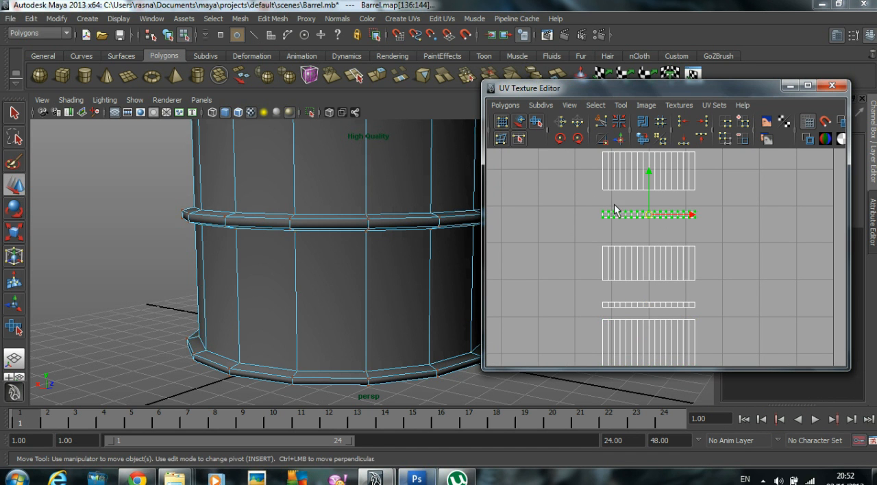
middle_click_drag(657, 311, 658, 296, "alt")
left_click(537, 122)
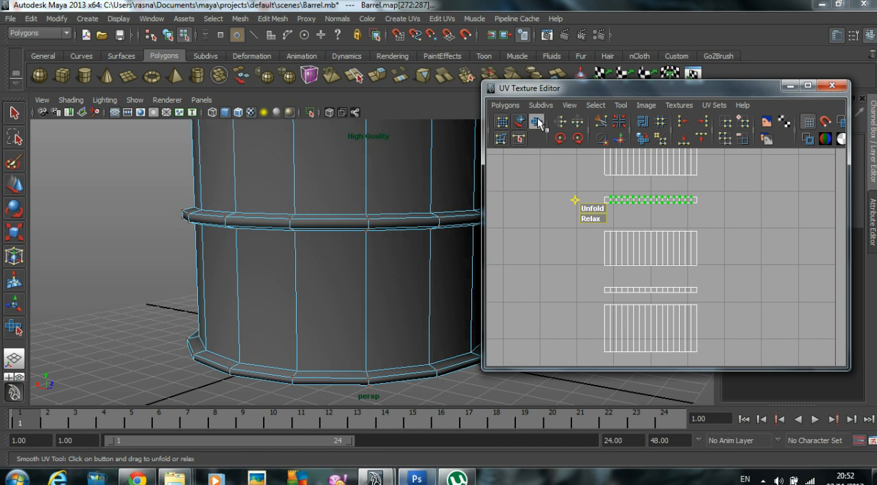
left_click_drag(601, 208, 677, 212)
Step: Select all UVs of the lower rib strip and smooth them with the Smooth UV Tool
left_click_drag(592, 222, 758, 269)
left_click_drag(712, 290, 713, 294)
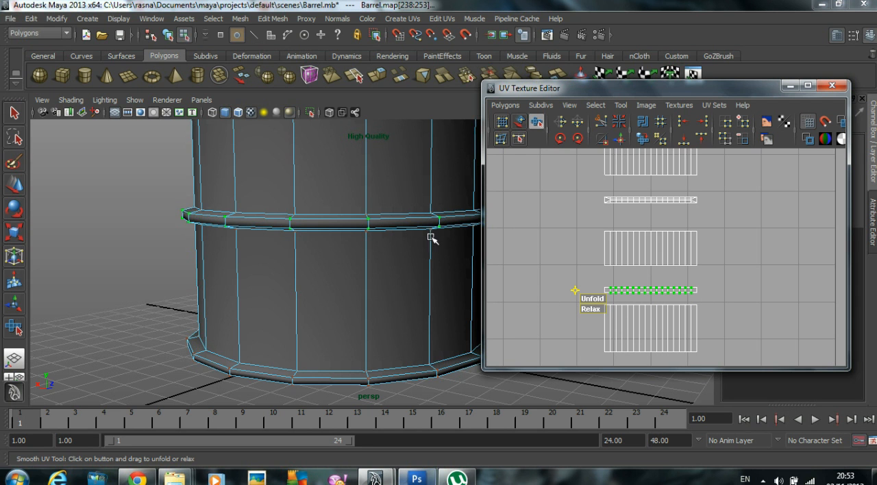
left_click(14, 185)
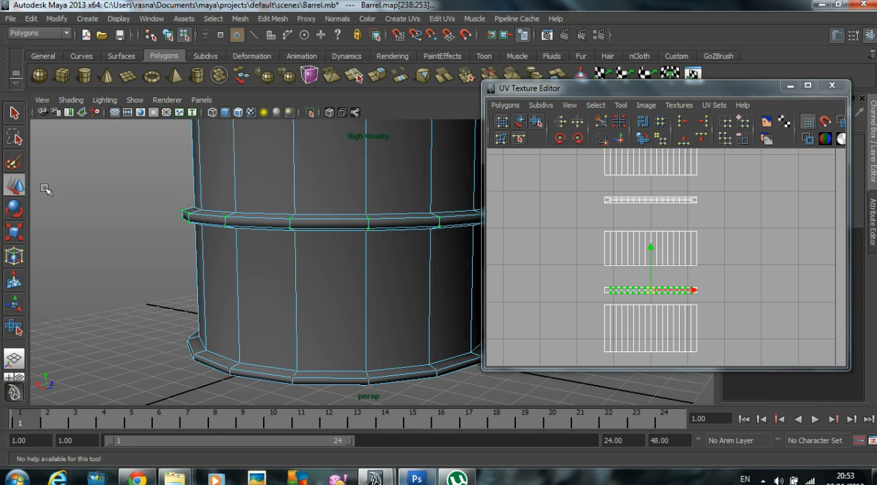
left_click(551, 292)
left_click_drag(576, 282, 716, 300)
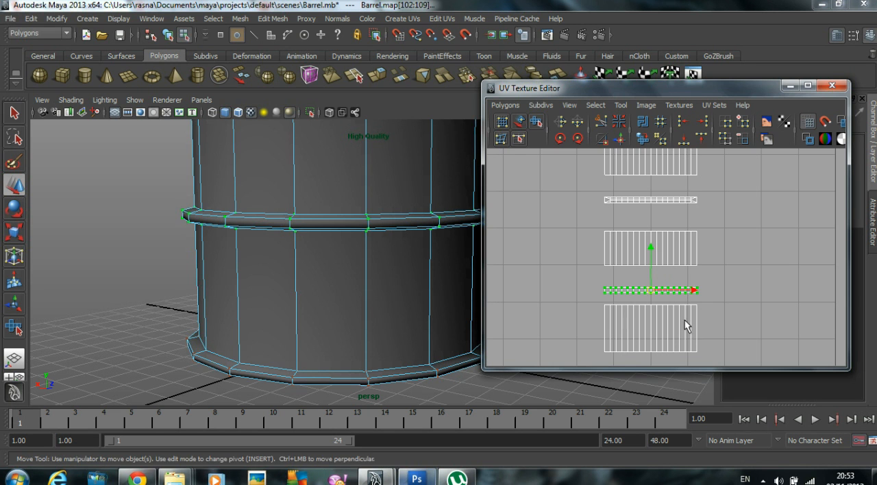
left_click(536, 122)
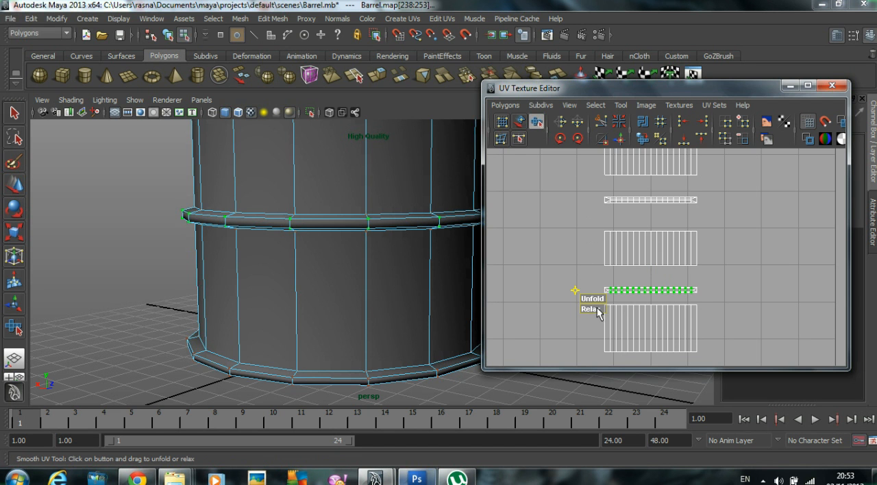
middle_click_drag(685, 306, 693, 212, "alt")
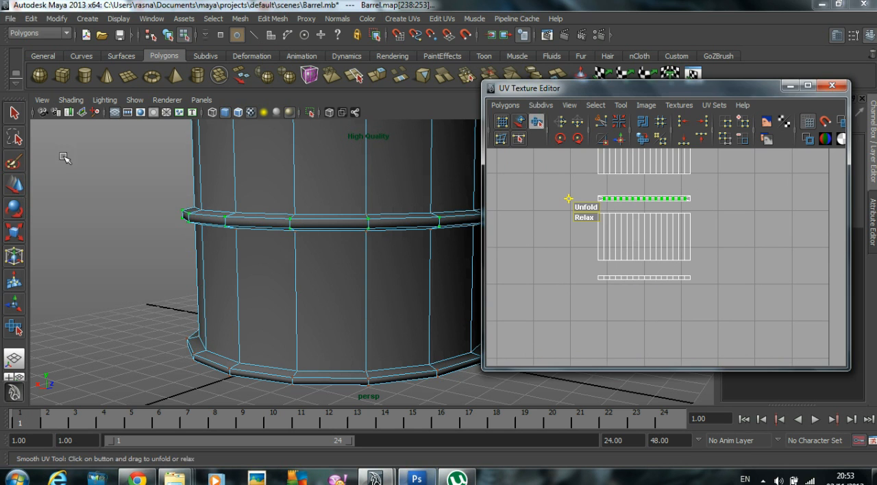
Step: Select the lower rim's UV strip, smooth it with the Smooth UV Tool and clear the selection
left_click(14, 187)
left_click_drag(766, 301, 589, 268)
left_click(538, 122)
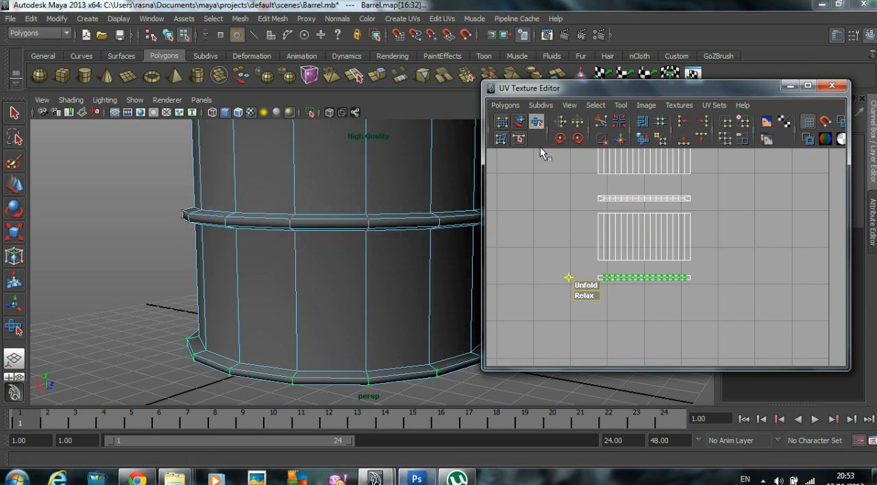
left_click_drag(595, 294, 666, 294)
key("q")
left_click(631, 290)
Step: Maximize the UV Texture Editor and bring the upper rim strip and side sections into view
middle_click_drag(293, 215, 267, 259, "alt")
middle_click_drag(671, 275, 657, 348, "alt")
middle_click_drag(665, 202, 665, 302, "alt")
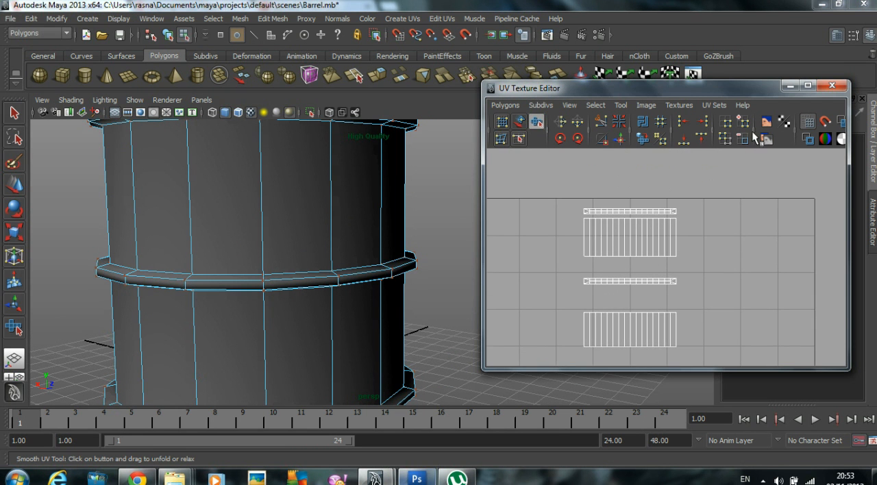
left_click(808, 87)
right_click_drag(737, 141, 568, 199, "alt")
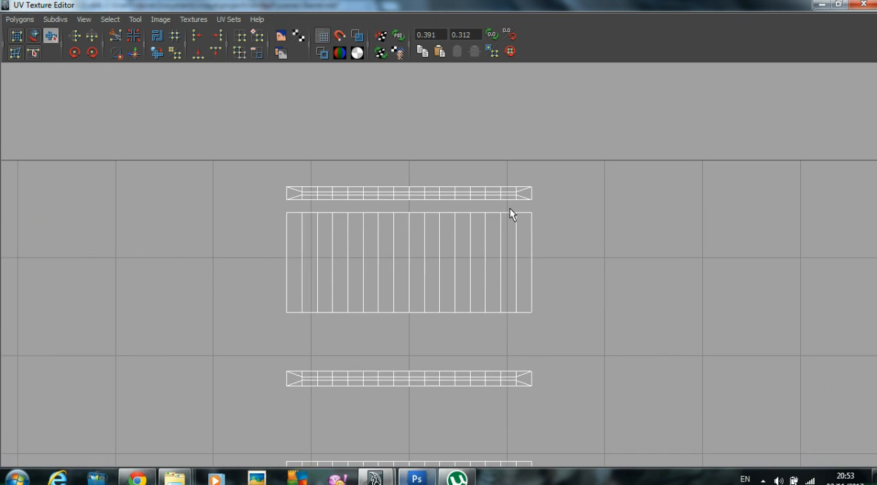
Step: Select the facing border edges of the upper rim strip and upper side section, and move and sew them together
right_click_drag(419, 211, 419, 181)
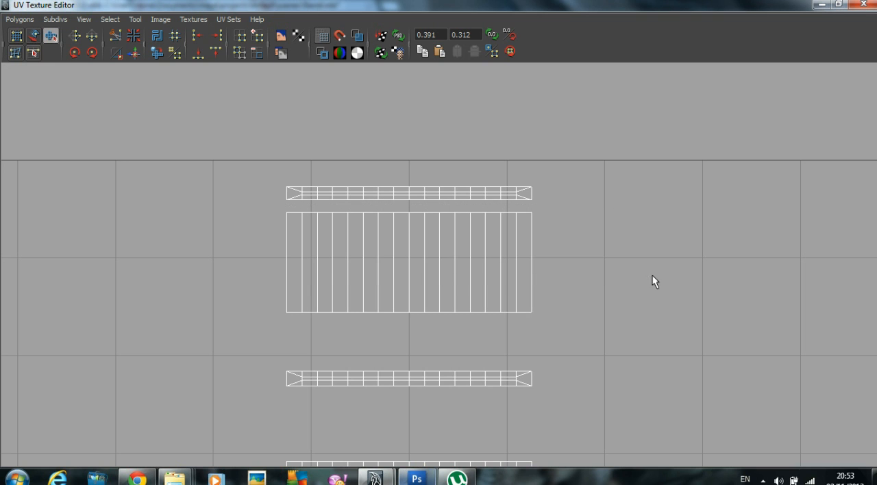
left_click(52, 37)
left_click_drag(498, 231, 535, 236)
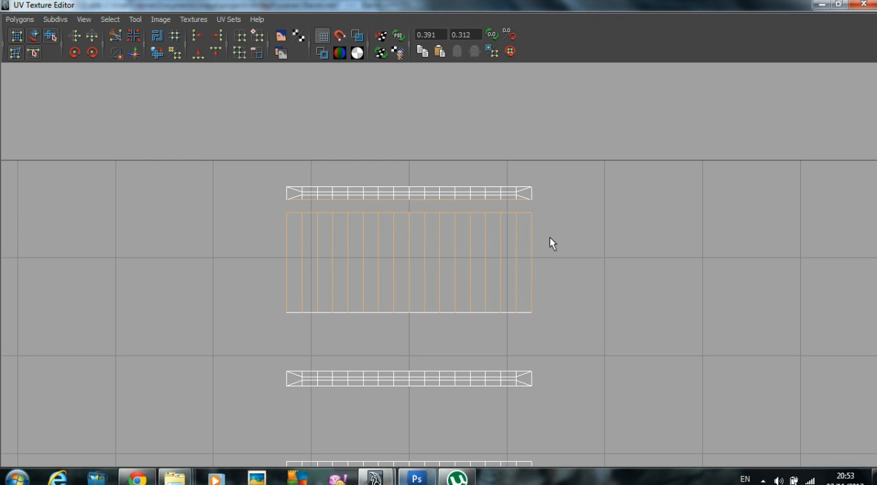
left_click_drag(607, 239, 180, 246, "ctrl")
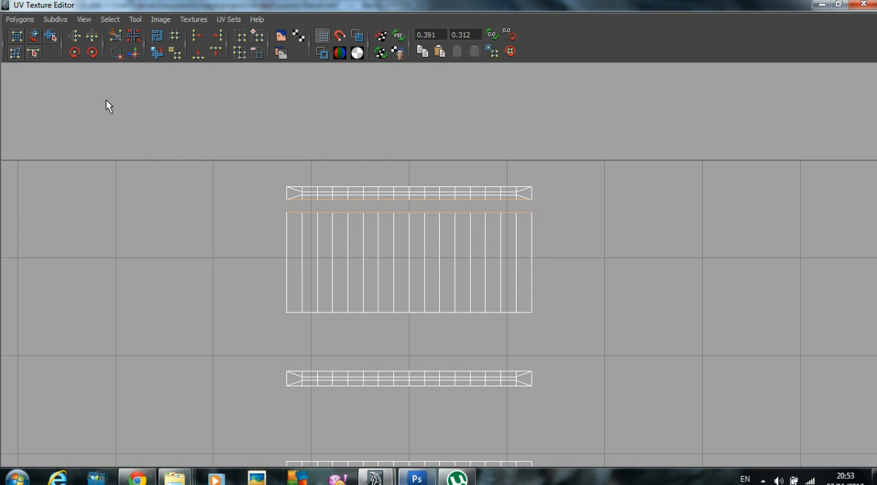
left_click(27, 19)
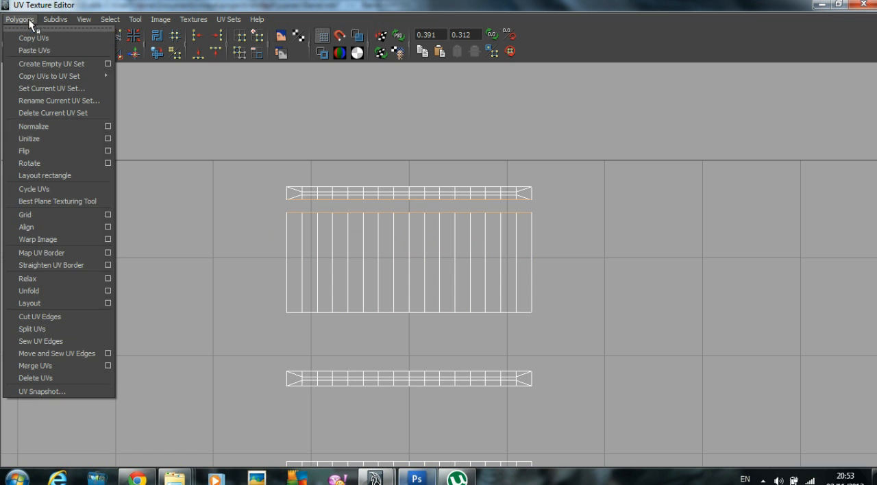
left_click(53, 354)
Step: Select the upper side section's bottom border edges and move and sew them to the upper rib strip
middle_click_drag(429, 327, 446, 233, "alt")
left_click_drag(658, 255, 659, 257)
left_click_drag(597, 207, 190, 195, "ctrl")
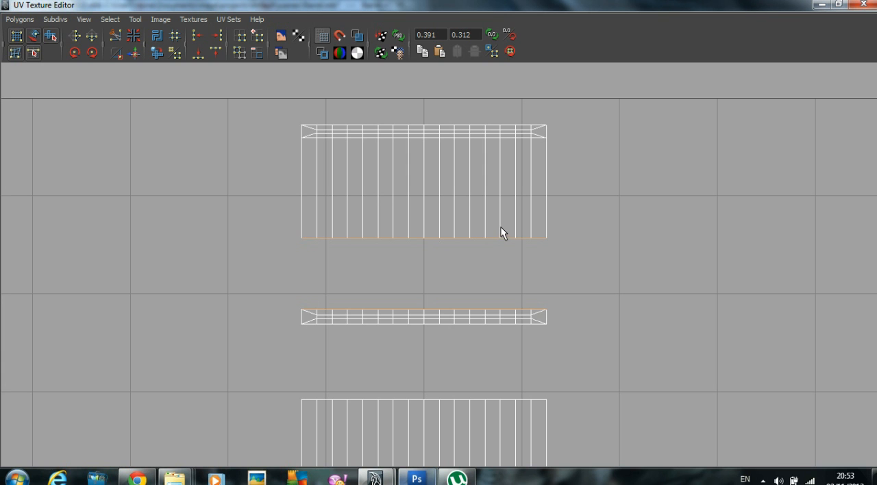
key("g")
Step: Select the upper rib strip's bottom border edges and move and sew them to the middle side section
middle_click_drag(505, 315, 515, 230, "alt")
left_click_drag(277, 271, 628, 335)
left_click_drag(292, 352, 762, 376, "ctrl")
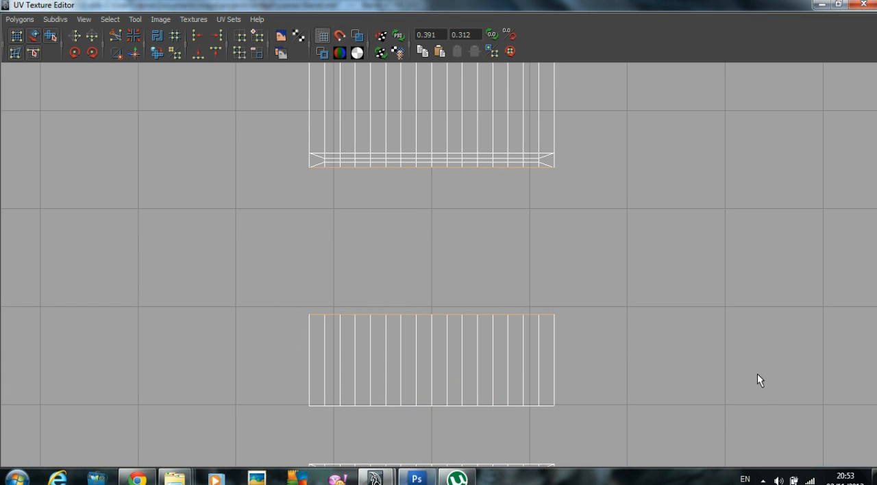
key("g")
Step: Select the middle side section's bottom border edges and move and sew them to the lower rib strip
scroll(644, 363, "down", 1)
middle_click_drag(549, 347, 556, 168, "alt")
middle_click_drag(533, 203, 530, 286, "alt")
left_click_drag(655, 200, 655, 200)
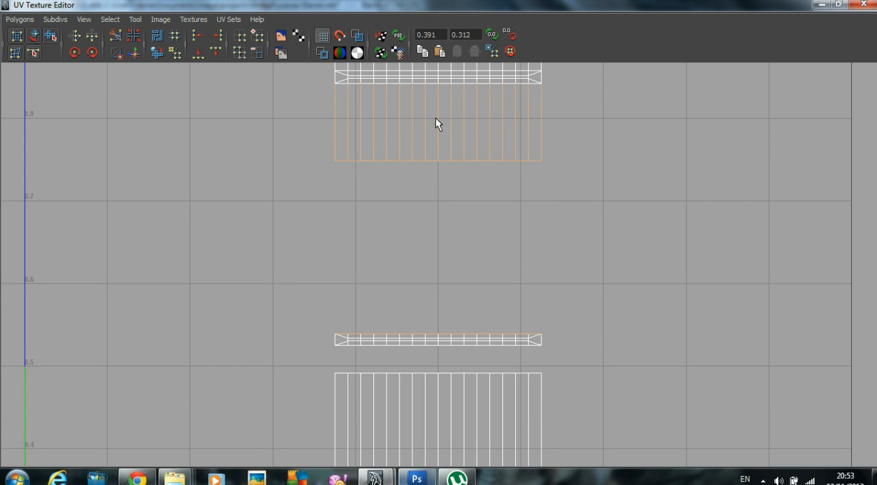
left_click_drag(536, 125, 542, 126, "ctrl")
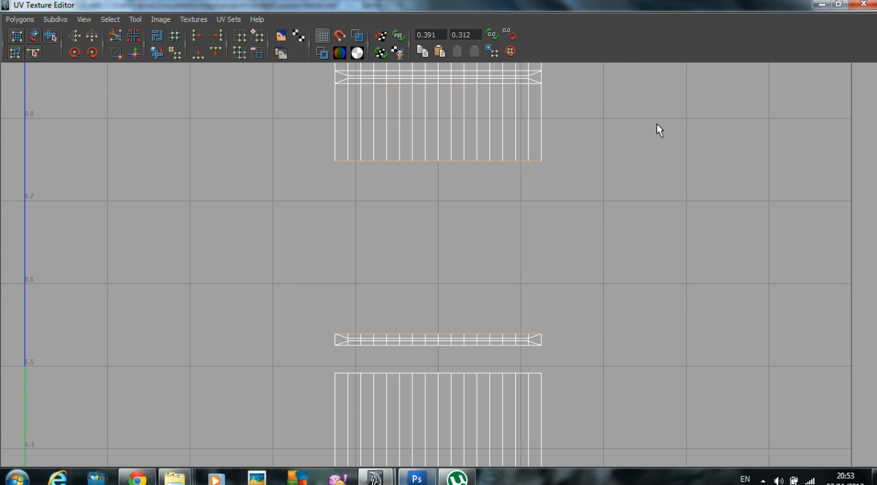
key("g")
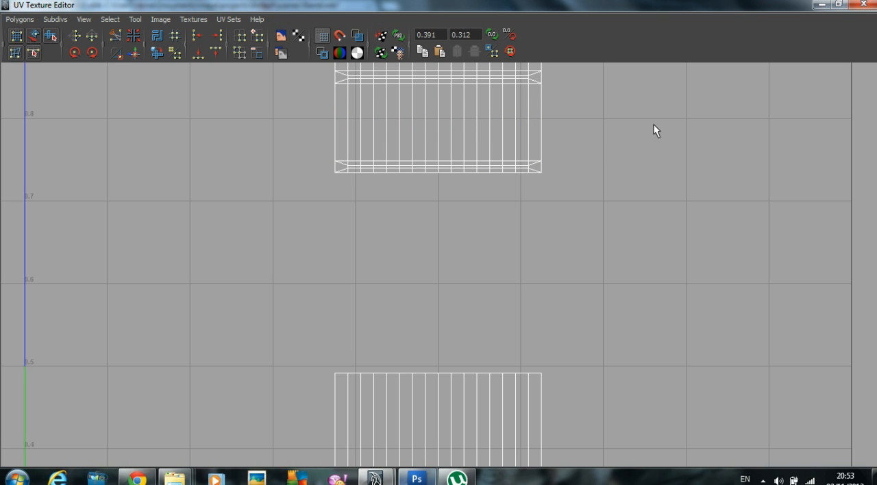
Step: Select the lower rib strip's bottom border edges and move and sew them to the lower side section
scroll(439, 264, "down", 1)
left_click_drag(645, 356, 624, 402)
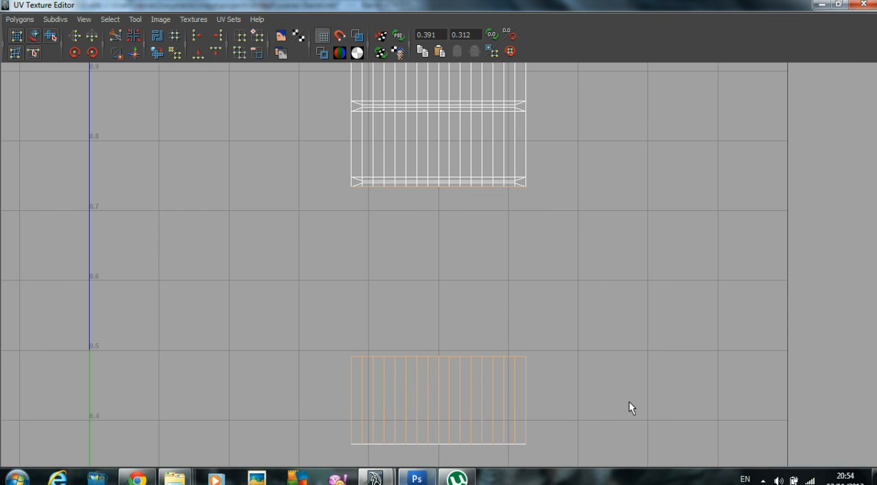
key("g")
Step: Move and sew the lower side section's bottom border edges to the bottom rim strip and restore the UV Texture Editor's smaller window size
scroll(438, 331, "down", 2)
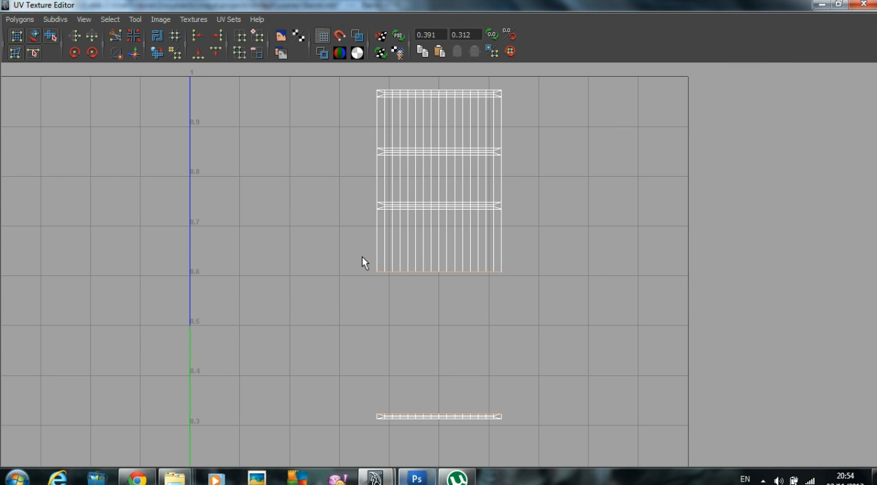
key("g")
scroll(438, 265, "down", 1)
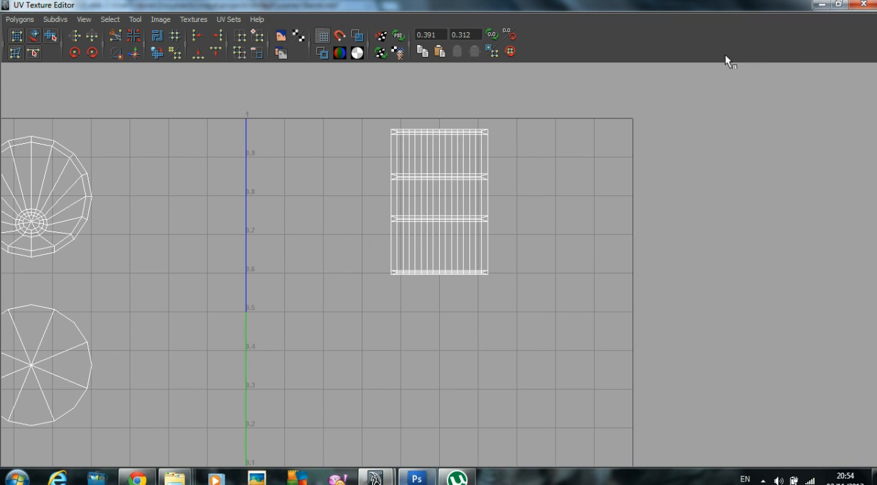
left_click(838, 6)
scroll(196, 209, "down", 5)
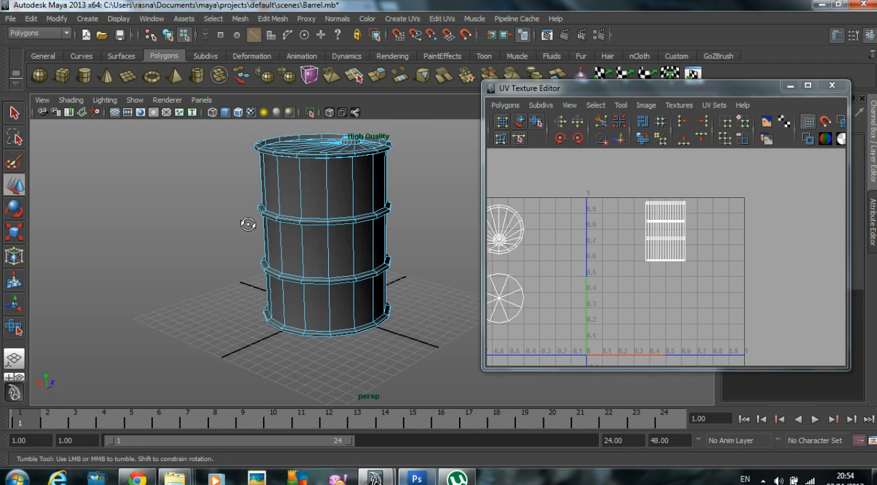
Step: Select all UVs of the joined side shell, scale it up, reposition it near the UV square, and return to object mode
key("F9")
left_click_drag(740, 303, 740, 303)
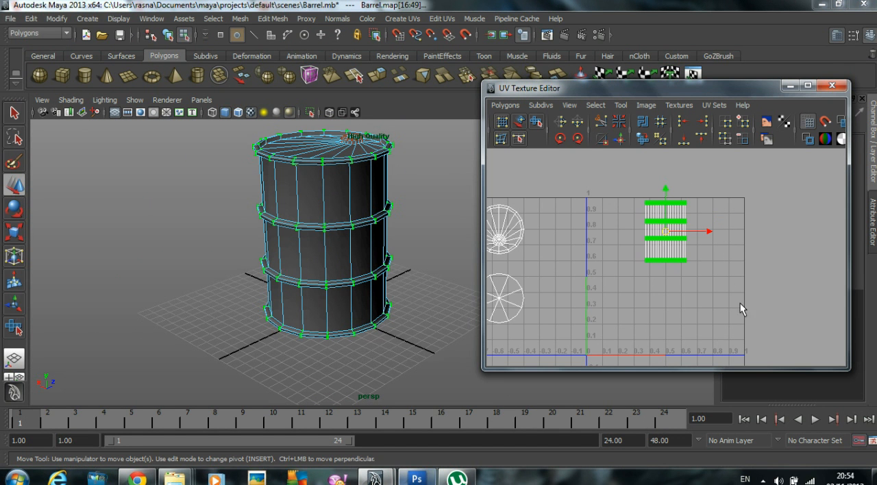
key("r")
left_click_drag(674, 236, 654, 257)
key("w")
left_click_drag(436, 234, 365, 238, "alt")
right_click_drag(364, 238, 429, 220)
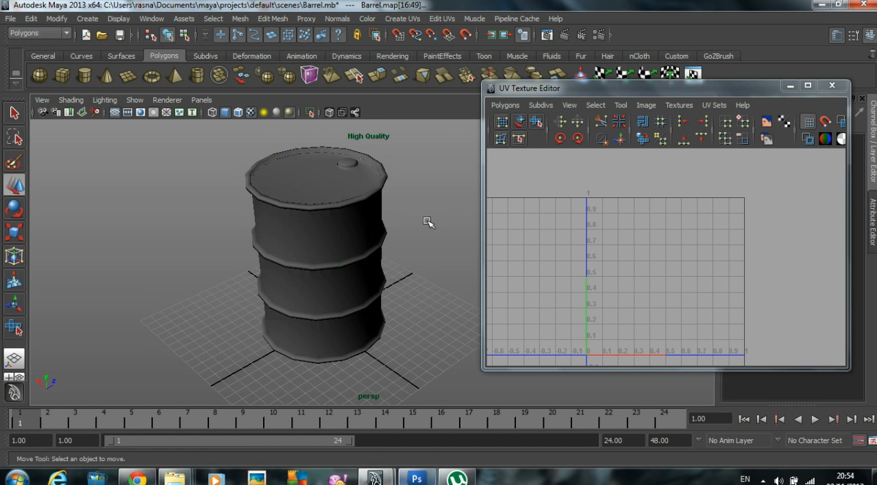
Step: Select the barrel, minimize the UV Texture Editor and assign a new Blinn material to the barrel
left_click(344, 233)
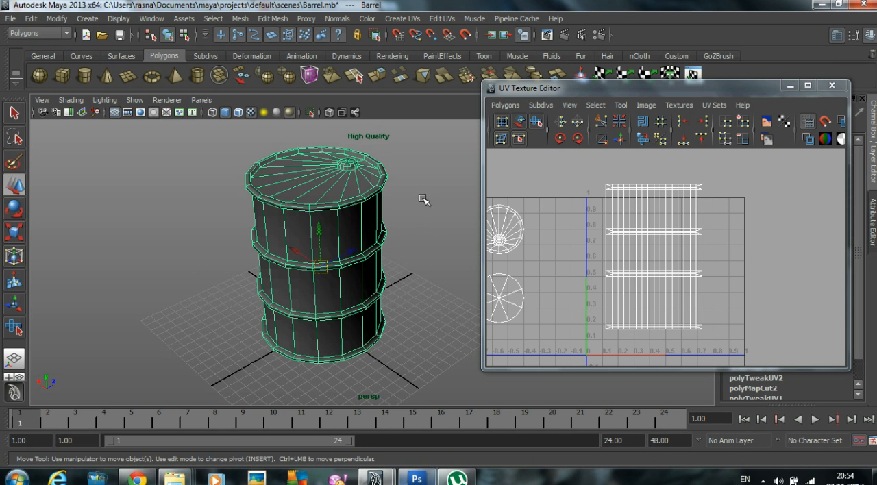
left_click(793, 87)
right_click_drag(320, 228, 339, 419)
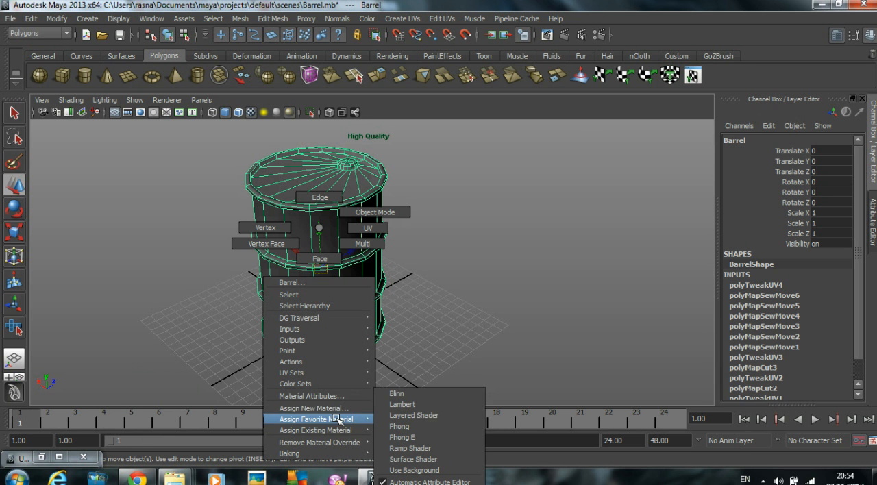
left_click(415, 393)
left_click(857, 138)
left_click(857, 139)
left_click(857, 139)
left_click(857, 139)
right_click_drag(246, 207, 245, 376)
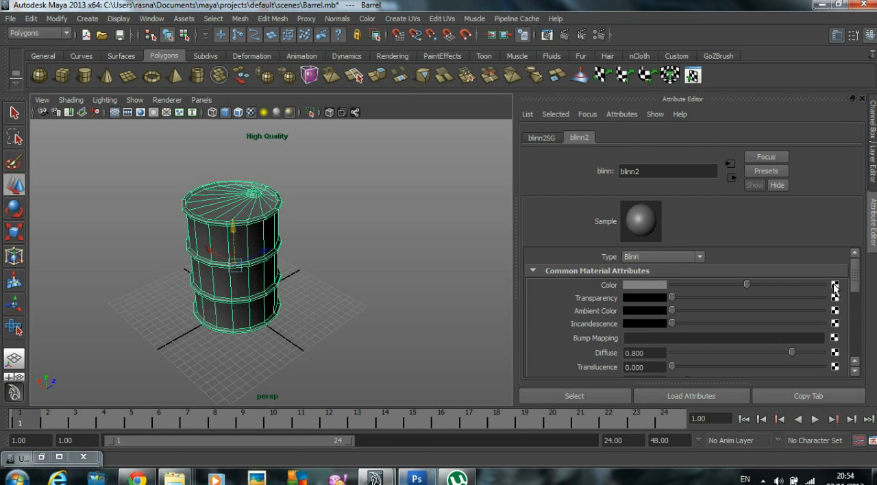
Step: Connect a Checker texture to the Blinn material's color and examine the pattern on the barrel
left_click(834, 288)
left_click(517, 163)
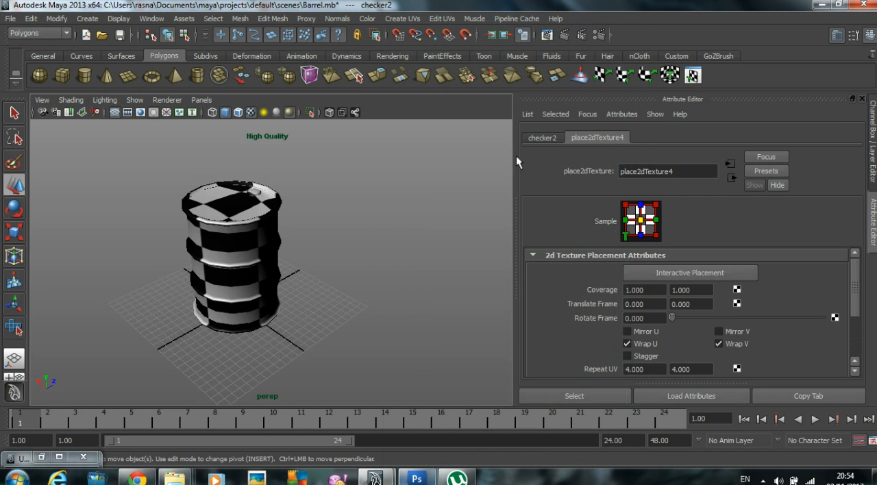
scroll(300, 233, "up", 2)
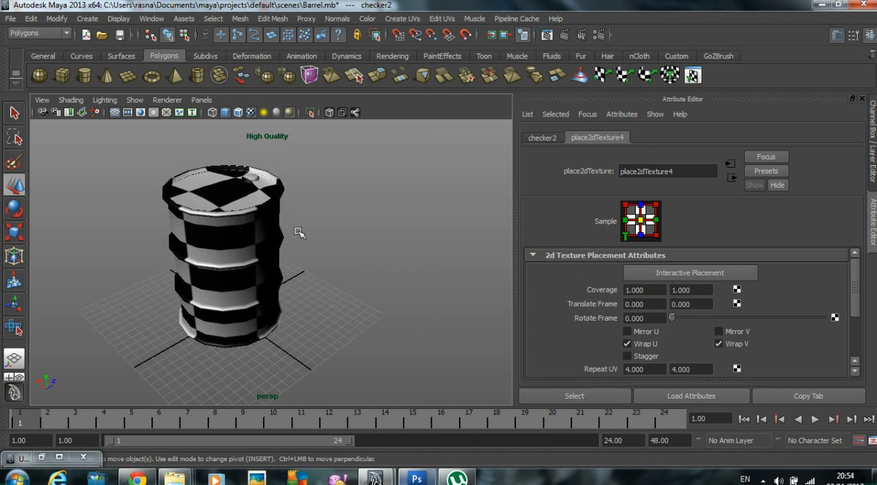
middle_click_drag(300, 232, 323, 236, "alt")
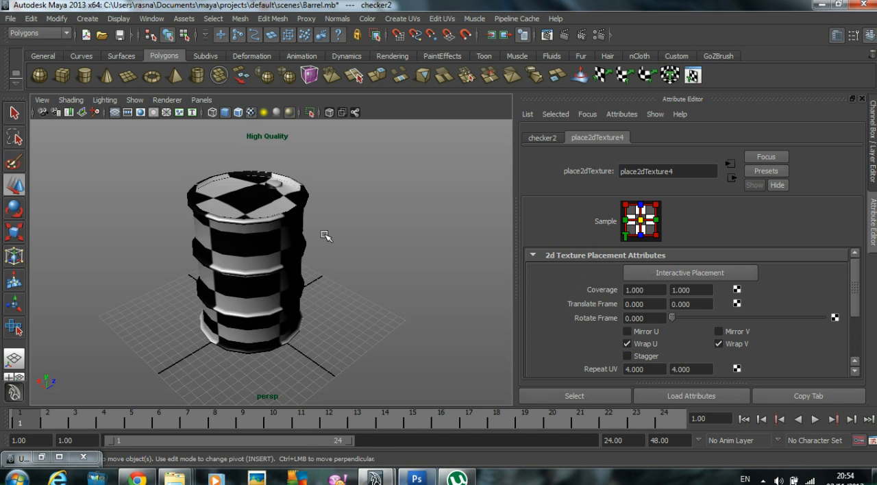
left_click_drag(344, 251, 304, 237, "alt")
Step: Try Default Quality Rendering in the viewport and return to High Quality Rendering
left_click(137, 102)
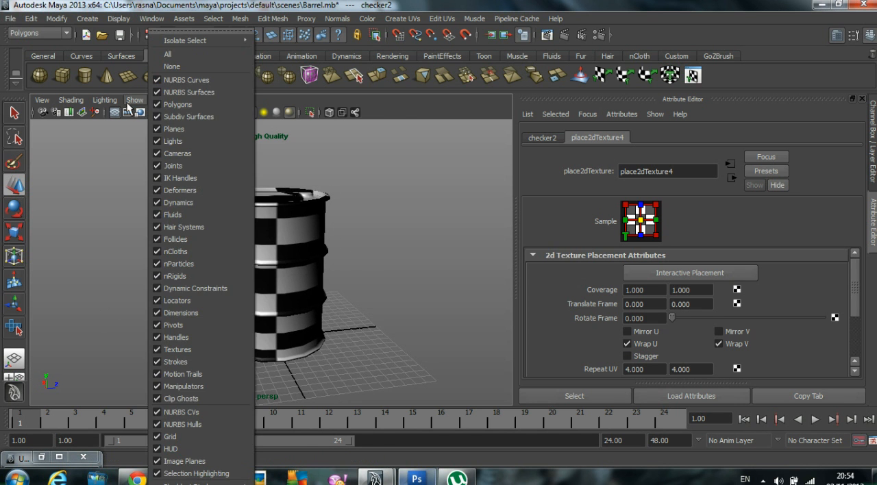
left_click(129, 102)
left_click(168, 100)
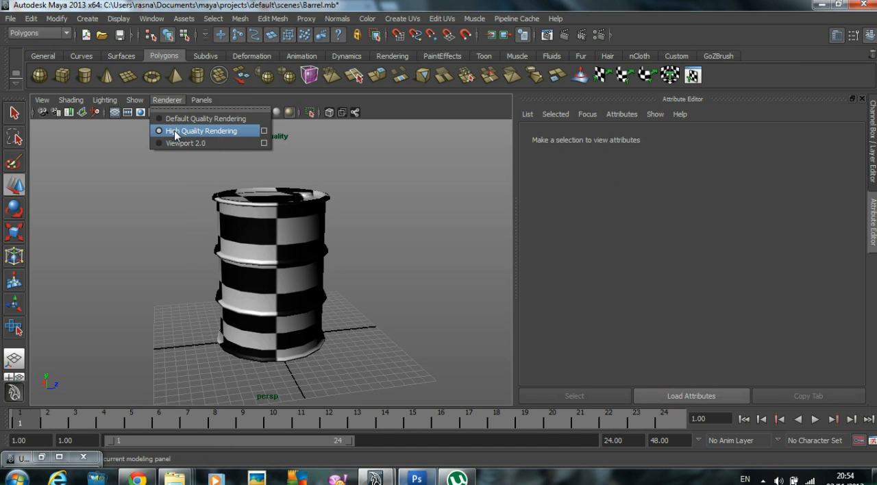
left_click(166, 119)
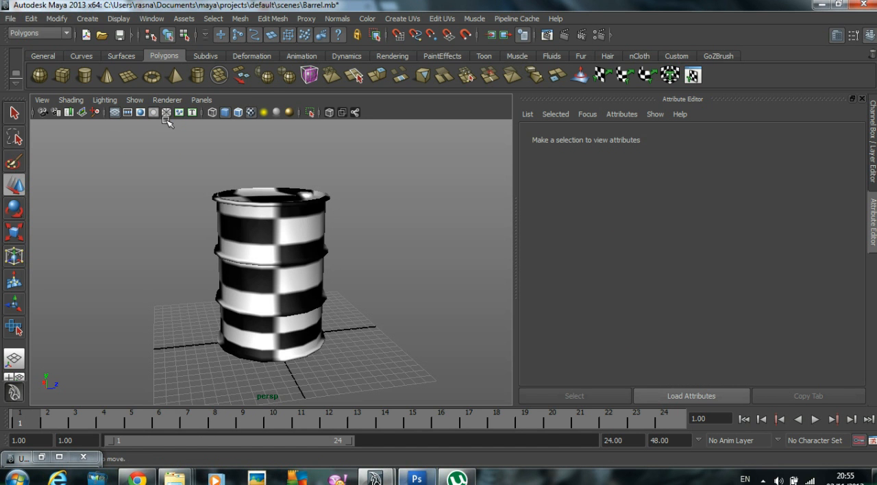
left_click(167, 100)
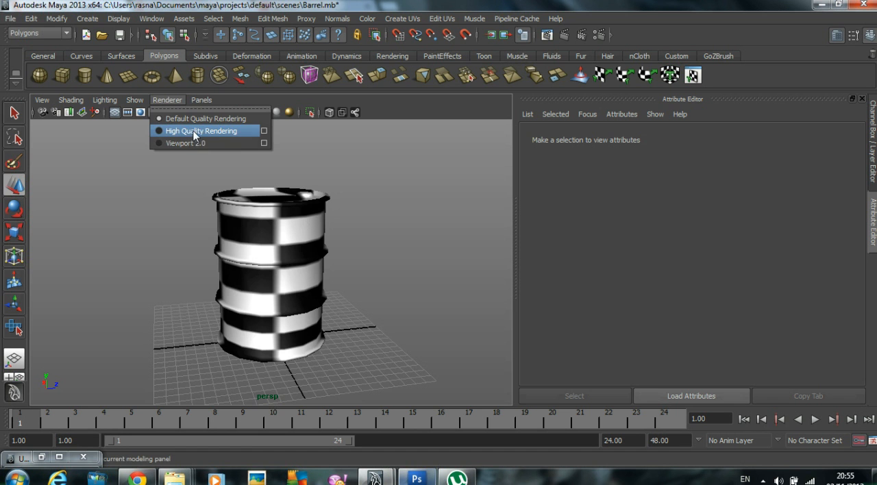
left_click(194, 132)
left_click(167, 100)
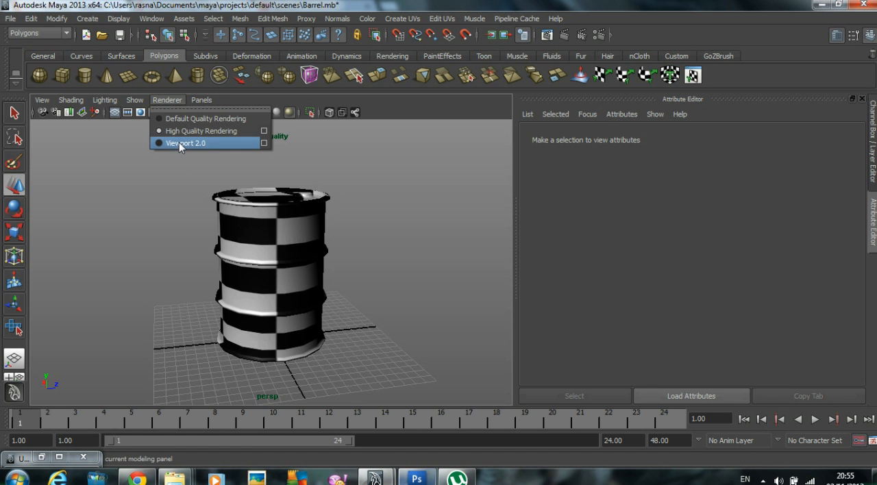
left_click(113, 204)
Step: Select the barrel and open the 2D placement attributes of its material's checker texture
left_click(292, 239)
left_click_drag(367, 245, 352, 256, "alt")
scroll(351, 256, "up", 3)
middle_click_drag(320, 258, 330, 245, "alt")
left_click_drag(331, 245, 352, 234, "alt")
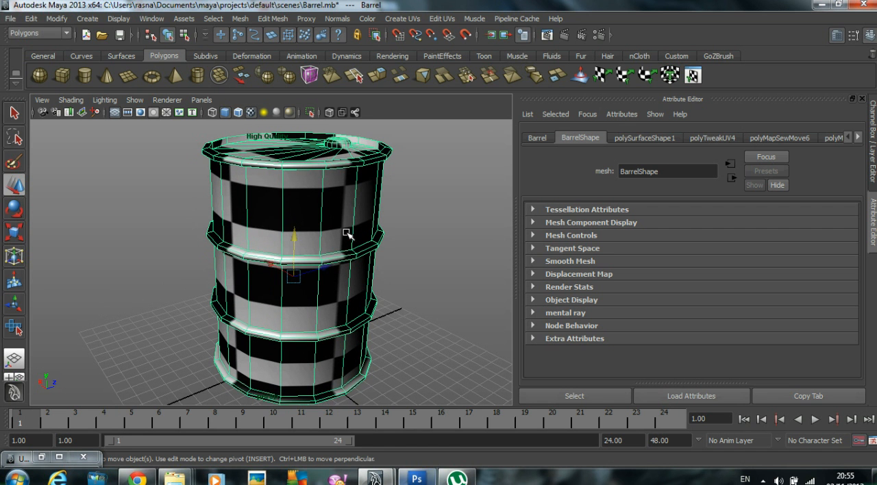
right_click(329, 184)
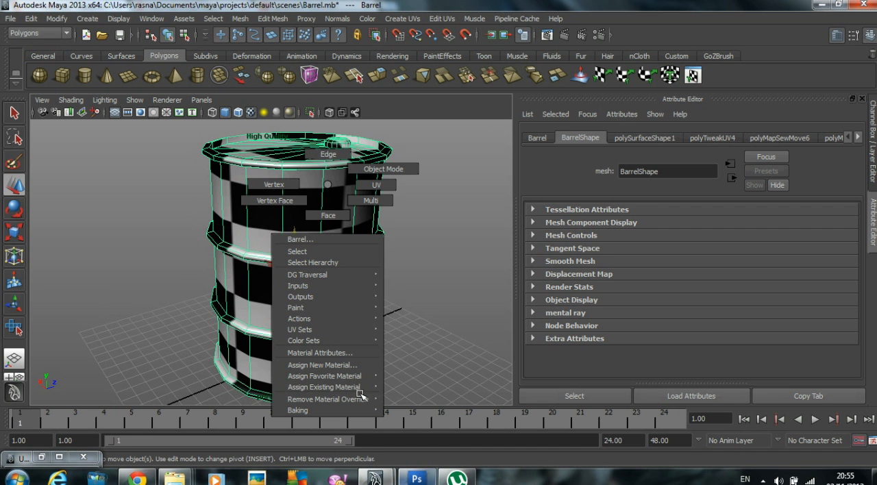
left_click(338, 353)
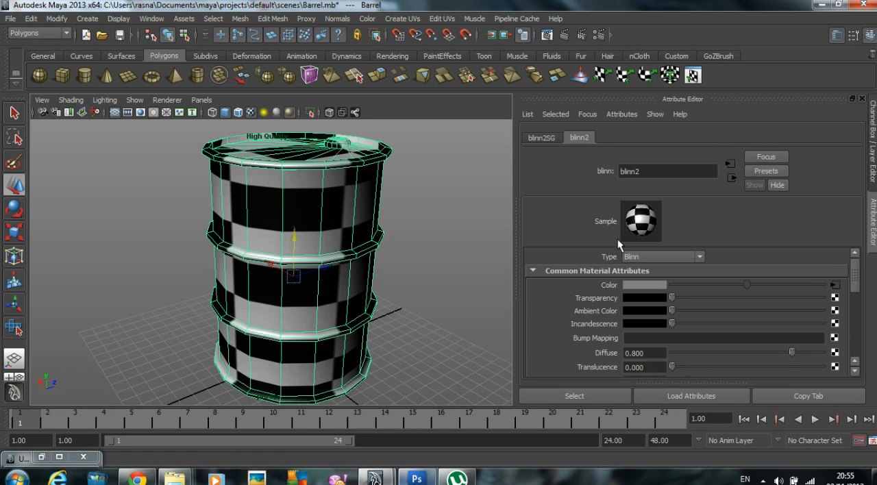
left_click(836, 286)
Step: Set the checker texture's Repeat UV to 12 by 12 and view the finer pattern on the barrel
scroll(658, 303, "down", 3)
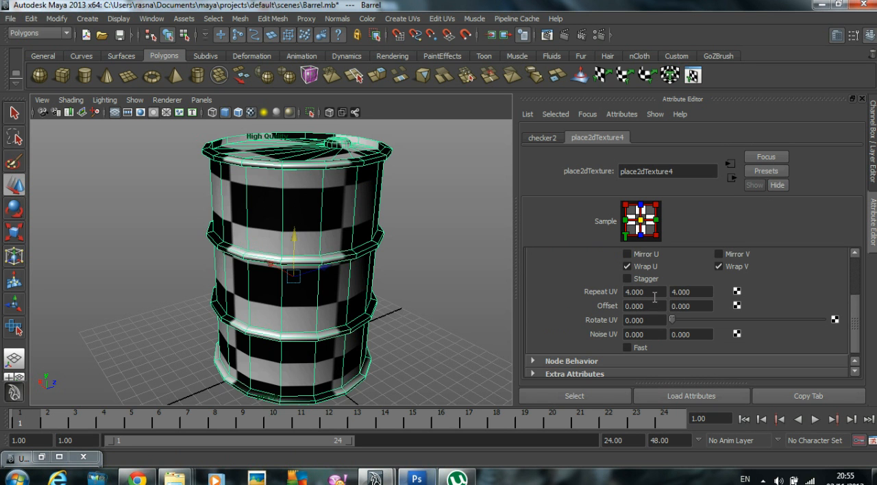
scroll(655, 295, "up", 3)
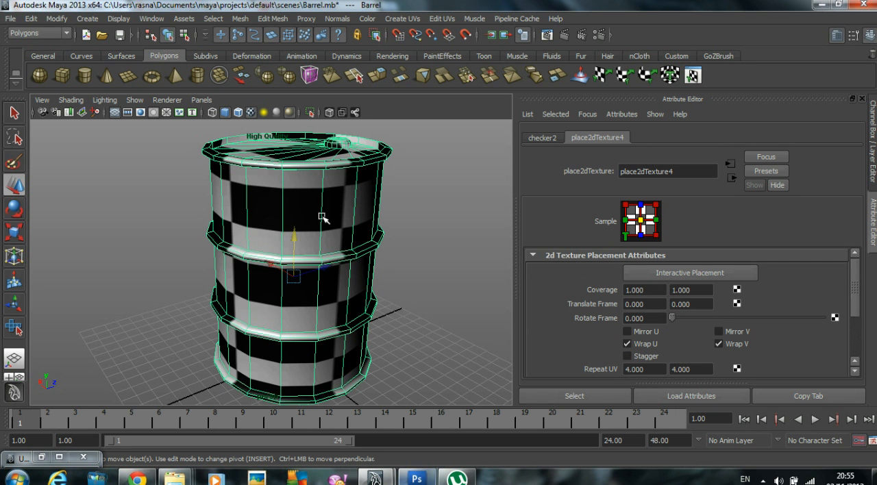
scroll(313, 219, "down", 2)
left_click_drag(313, 220, 343, 226, "alt")
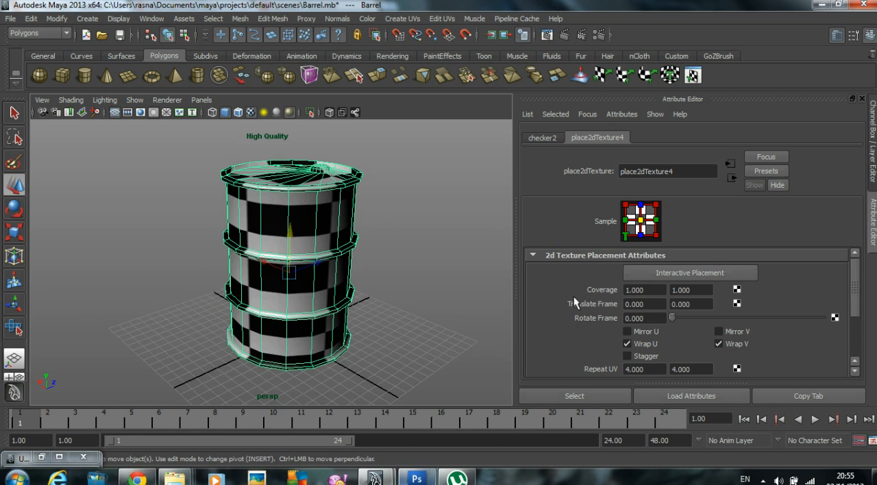
left_click(637, 369)
type("12")
key("Tab")
type("12")
key("Return")
left_click_drag(310, 255, 273, 248, "alt")
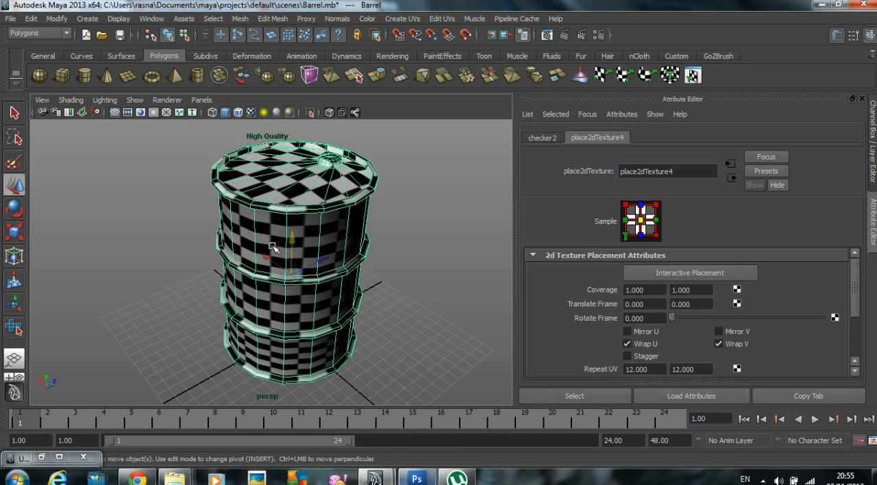
Step: Restore the UV Texture Editor, select the side shell's UVs and stretch the shell horizontally to even out the checkers on the barrel's side
left_click(41, 457)
right_click_drag(705, 233, 620, 229, "alt")
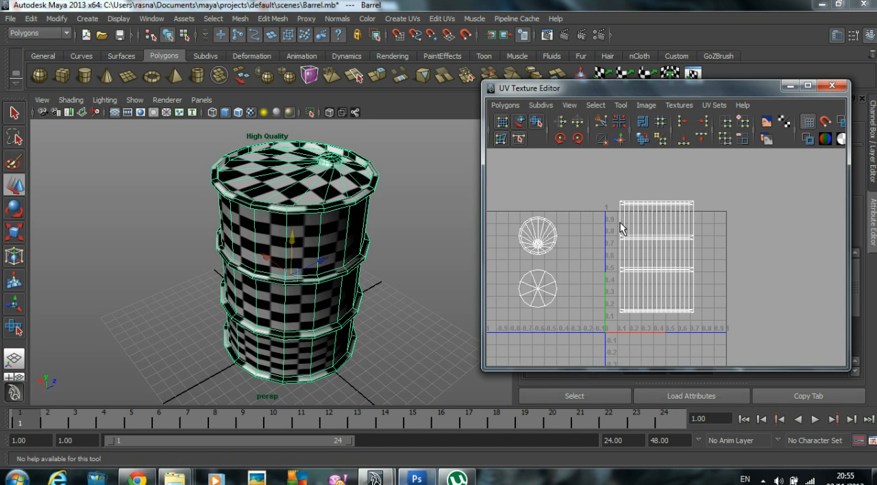
right_click_drag(679, 211, 705, 204)
left_click_drag(591, 192, 702, 276)
left_click_drag(741, 323, 714, 319)
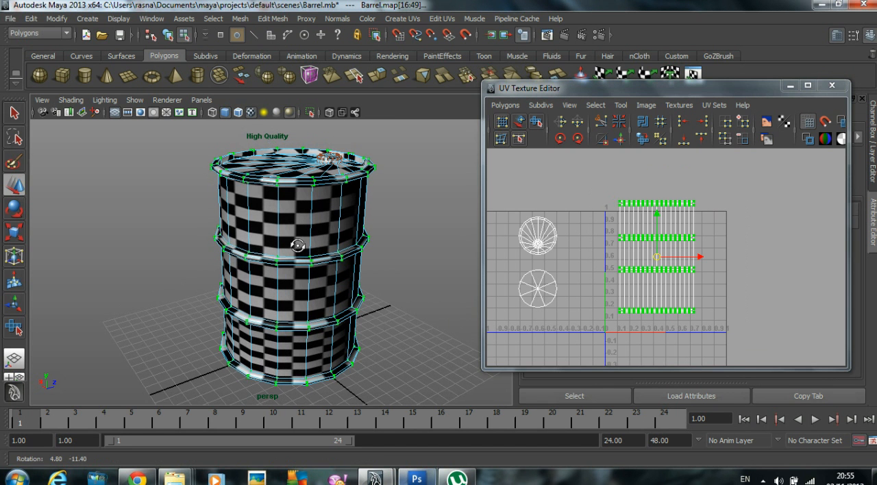
left_click_drag(697, 261, 737, 263)
right_click_drag(399, 239, 478, 222, "alt")
left_click_drag(477, 223, 407, 251, "alt")
left_click_drag(699, 261, 709, 261)
right_click_drag(704, 261, 647, 250, "alt")
left_click_drag(378, 222, 342, 258, "alt")
left_click(429, 227)
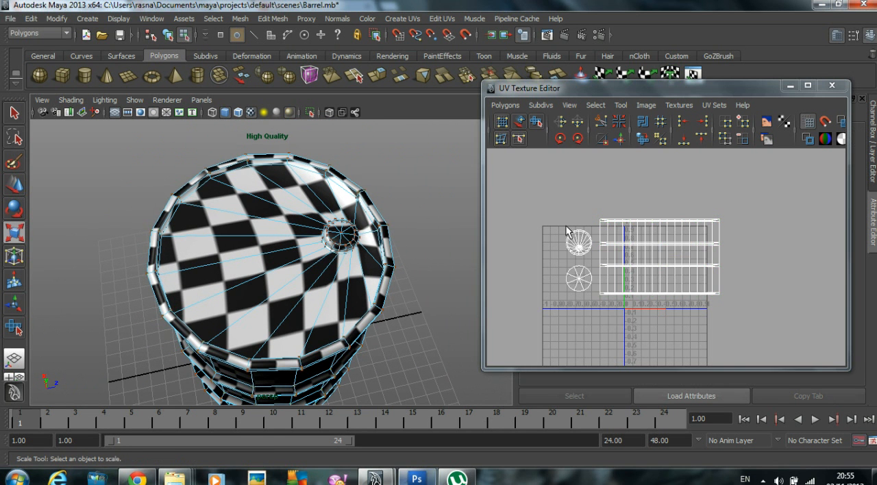
Step: Select all UVs of the barrel's top cap shell, the one with the small cap opening
right_click_drag(575, 250, 612, 254, "alt")
middle_click_drag(612, 254, 685, 267, "alt")
right_click_drag(685, 267, 701, 268, "alt")
left_click_drag(254, 247, 210, 227, "alt")
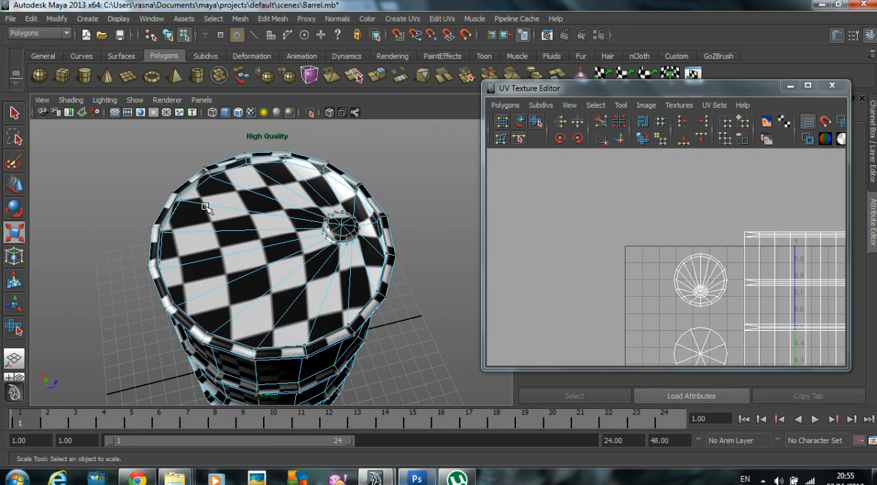
middle_click_drag(668, 247, 634, 223, "alt")
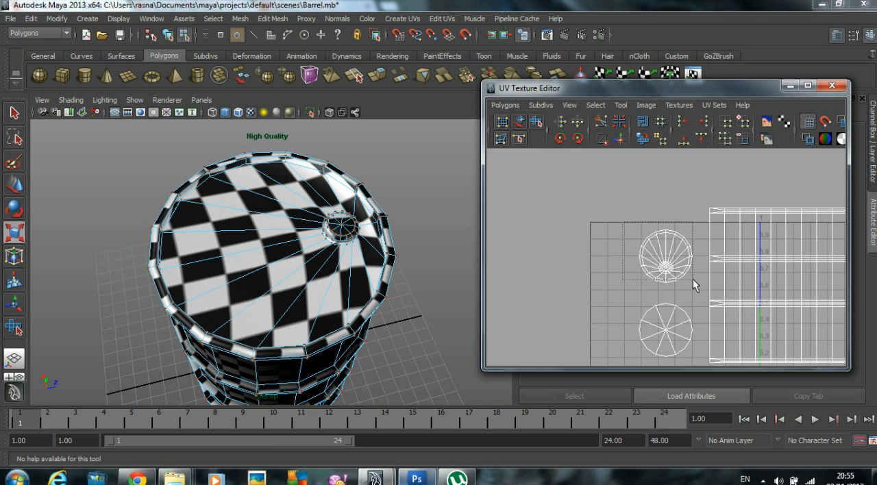
left_click_drag(691, 277, 692, 276)
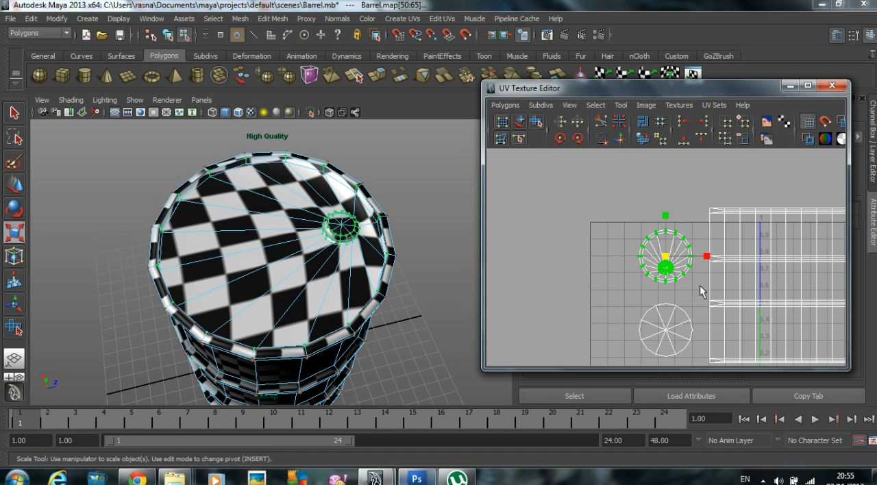
Step: Unfold the top cap shell with the Smooth UV Tool set to UV Space and Pin Borders on, and close the tool settings
double_click(537, 121)
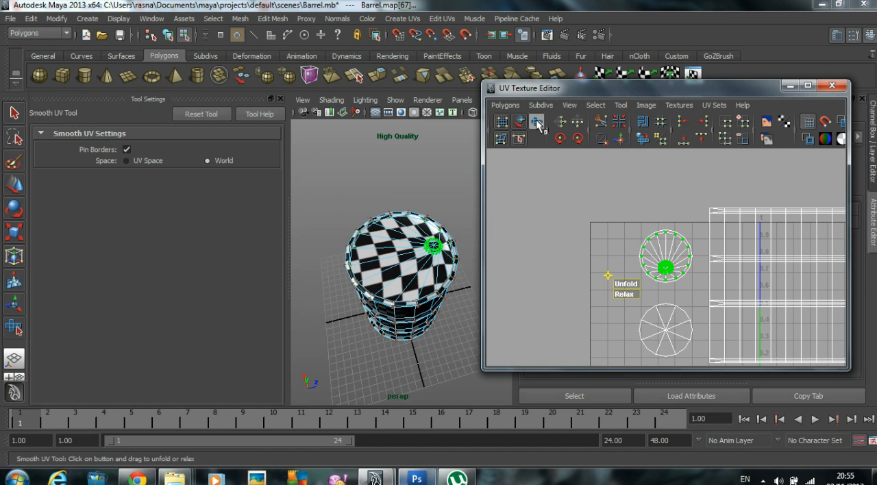
left_click(127, 160)
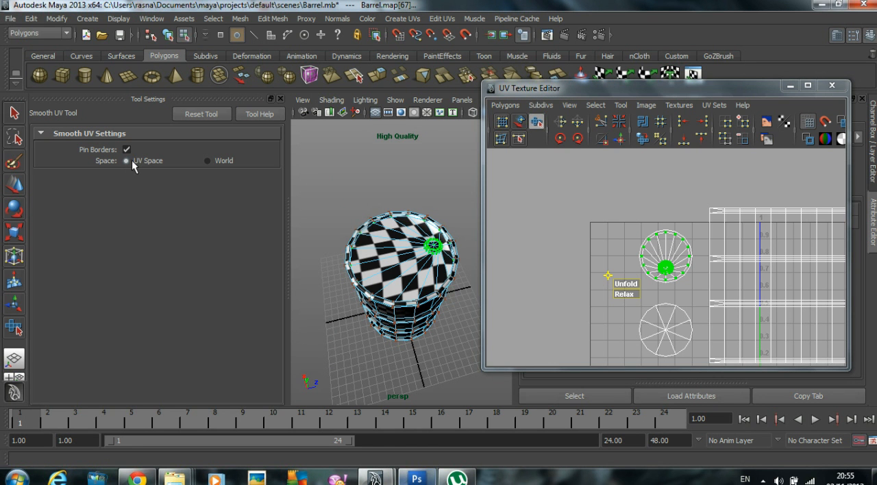
left_click_drag(629, 284, 742, 291)
scroll(445, 261, "up", 10)
scroll(454, 275, "down", 10)
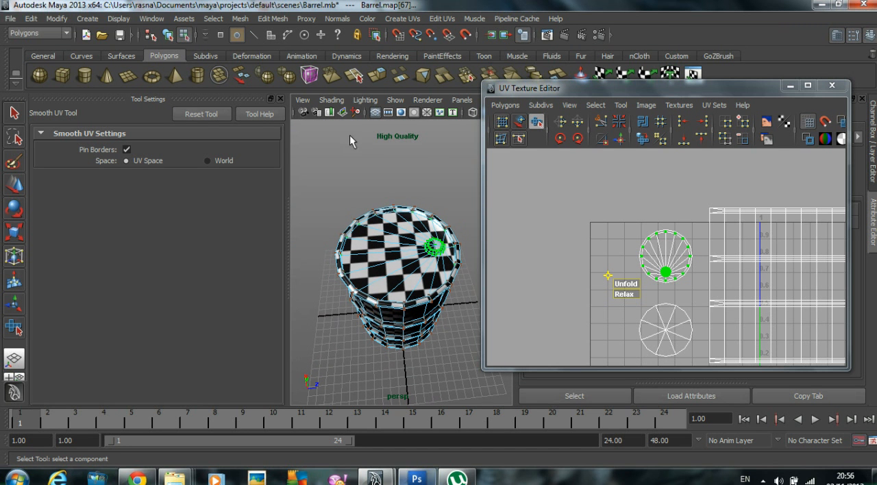
left_click(281, 99)
scroll(426, 201, "down", 5)
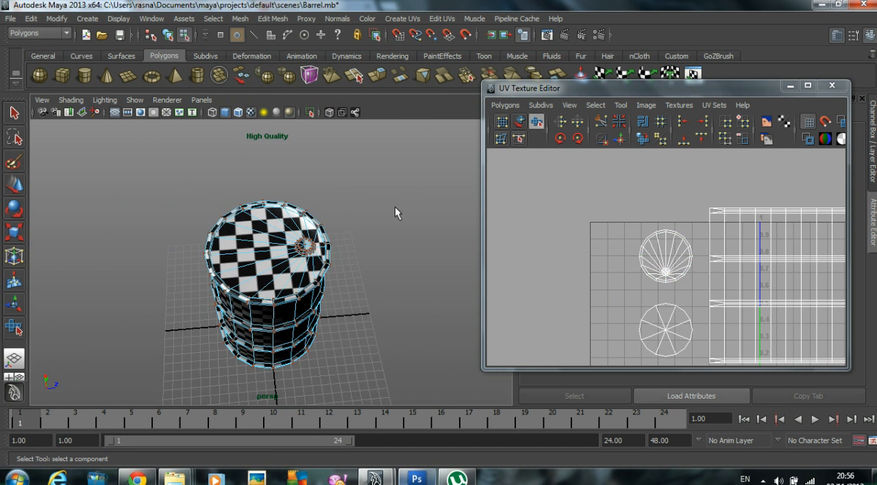
Step: Check the checker pattern around the barrel and select the whole barrel in object mode
right_click_drag(295, 225, 359, 204)
left_click_drag(381, 241, 301, 103, "alt")
left_click_drag(276, 233, 289, 337, "alt")
left_click(311, 227)
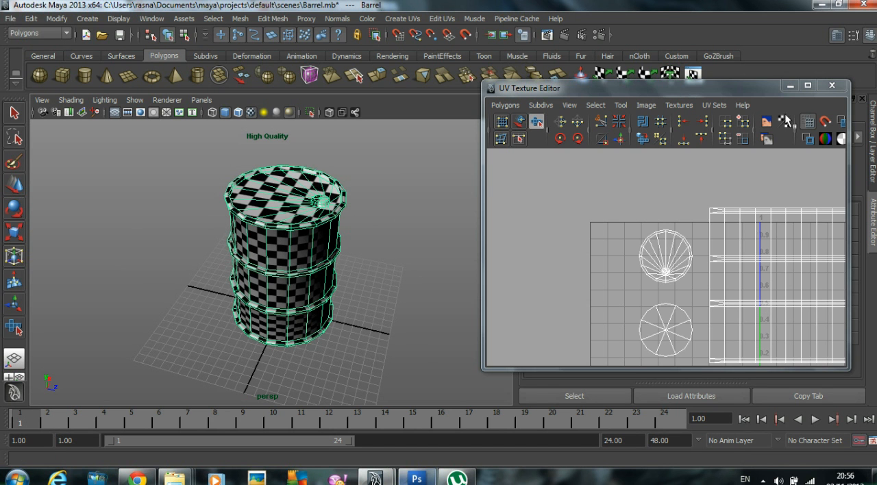
Step: Maximize the UV Texture Editor, scale the side shell down uniformly and move it into the 0 to 1 UV square
left_click(807, 86)
scroll(633, 154, "down", 3)
scroll(622, 165, "down", 1)
scroll(712, 247, "down", 3)
scroll(658, 256, "down", 2)
middle_click_drag(413, 238, 312, 189, "alt")
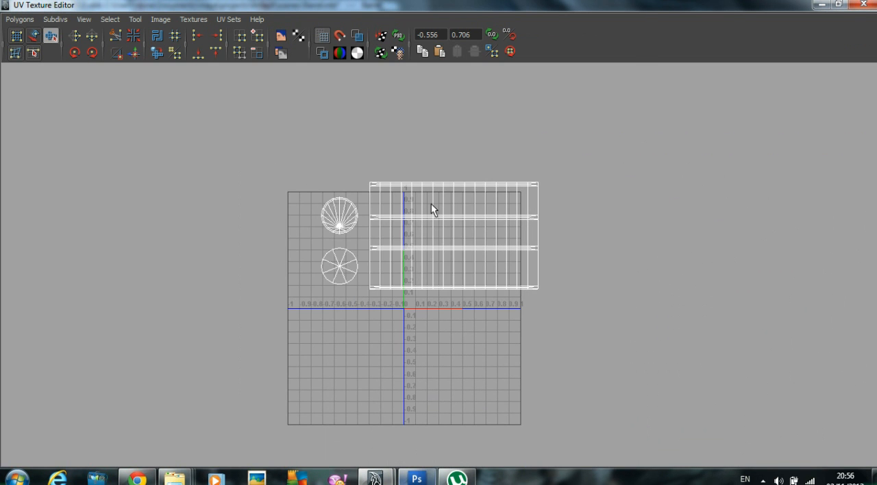
right_click_drag(444, 184, 504, 180)
left_click_drag(462, 291, 601, 336)
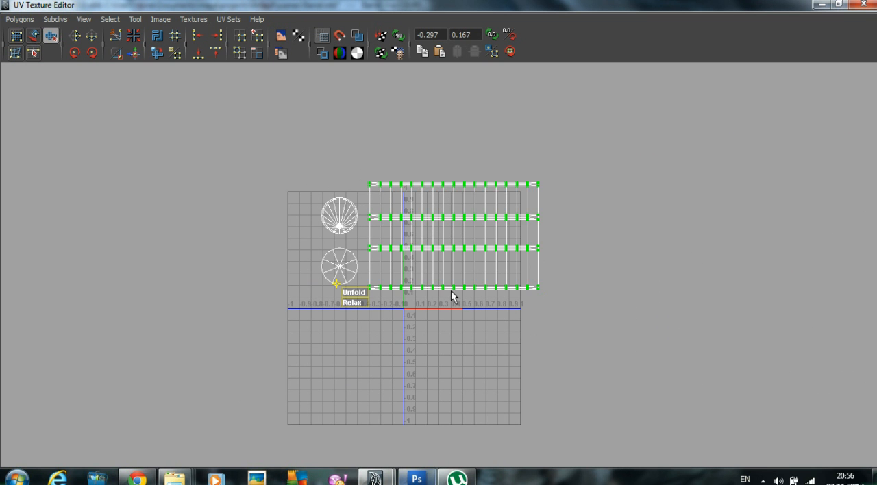
key("r")
left_click_drag(455, 245, 466, 267)
key("w")
right_click_drag(466, 268, 711, 295, "alt")
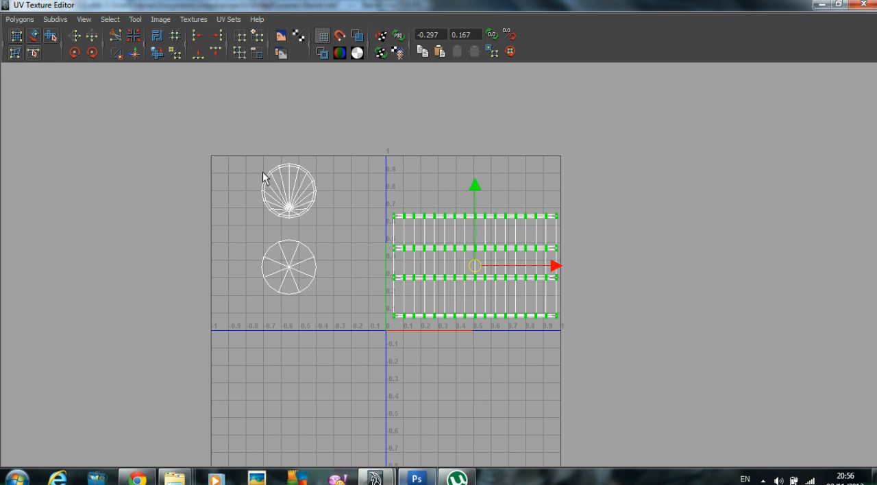
Step: Move the two circular cap shells into the 0 to 1 UV square, side by side above the side shell
left_click_drag(253, 147, 328, 216)
left_click_drag(289, 192, 428, 186)
left_click_drag(201, 196, 348, 343)
left_click_drag(290, 267, 500, 188)
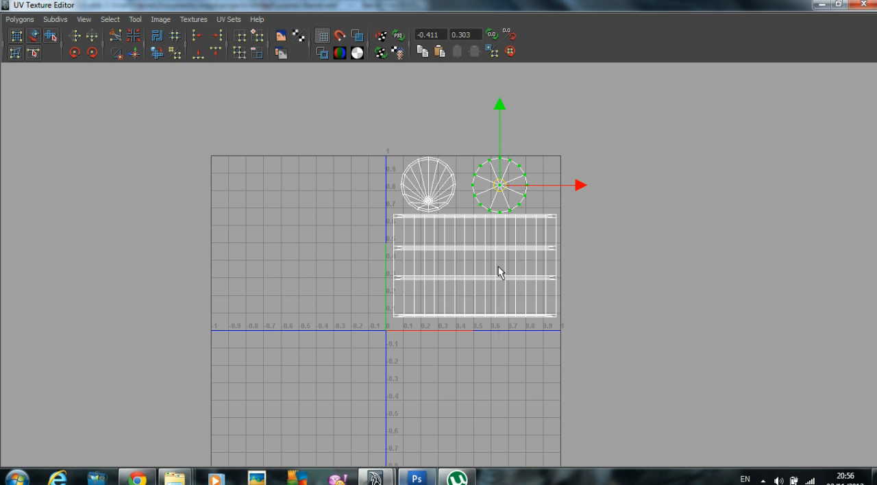
Step: Shift the side shell slightly down to widen its gap to the cap shells and clear the selection
left_click_drag(498, 273, 609, 391)
right_click_drag(531, 302, 620, 405)
left_click_drag(475, 191, 474, 196)
left_click(559, 204)
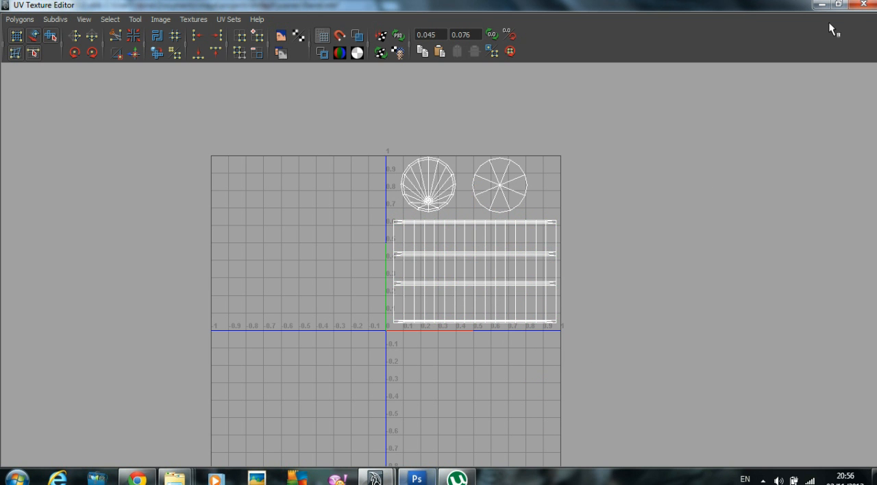
Step: Restore the UV Texture Editor's size, select the barrel as an object and open the UV Snapshot options
left_click(837, 4)
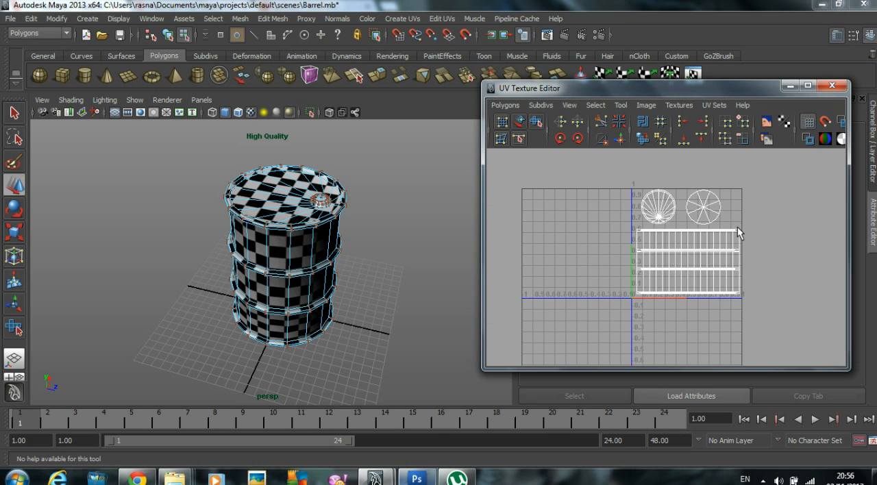
scroll(737, 226, "up", 3)
right_click_drag(265, 235, 323, 219)
left_click(282, 225)
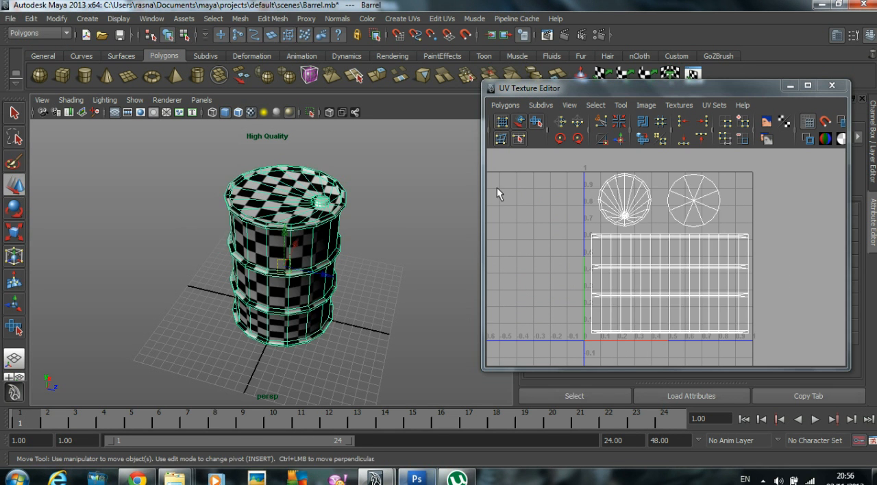
left_click(506, 105)
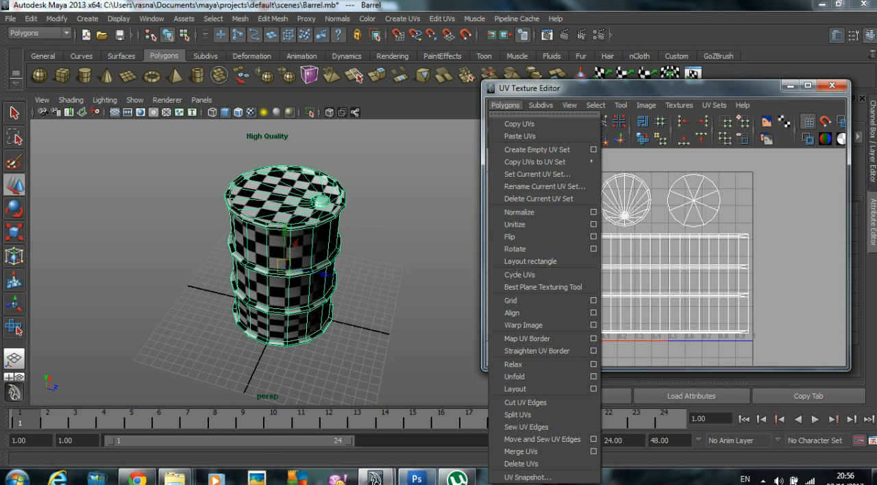
left_click(545, 477)
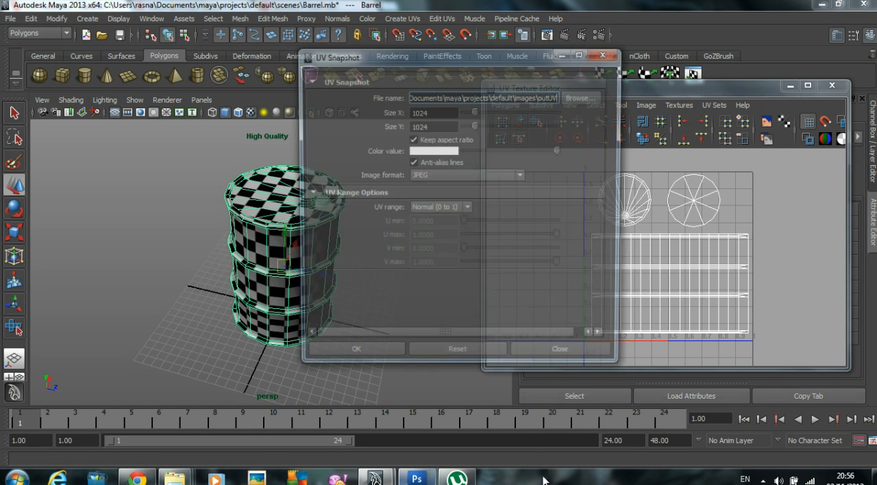
Step: Set the snapshot's output file to the existing Barrel_ref.jpg in the project's sourceimages folder and accept replacing it
left_click(581, 97)
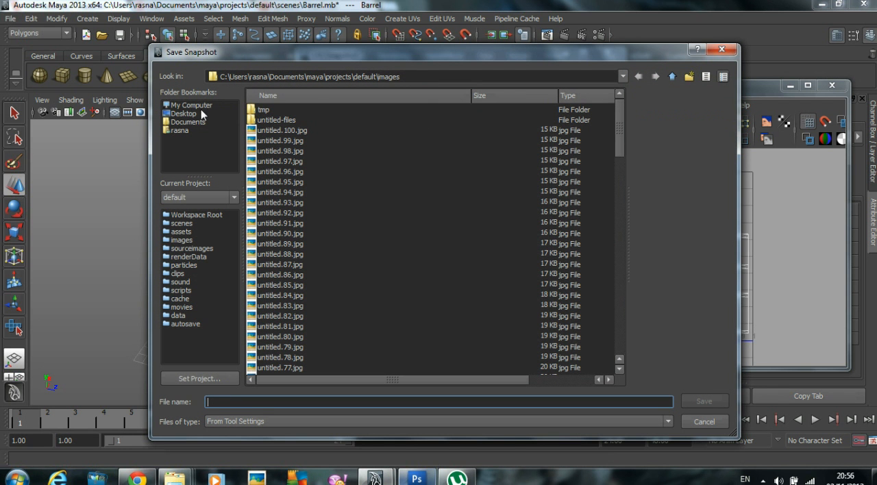
left_click(670, 78)
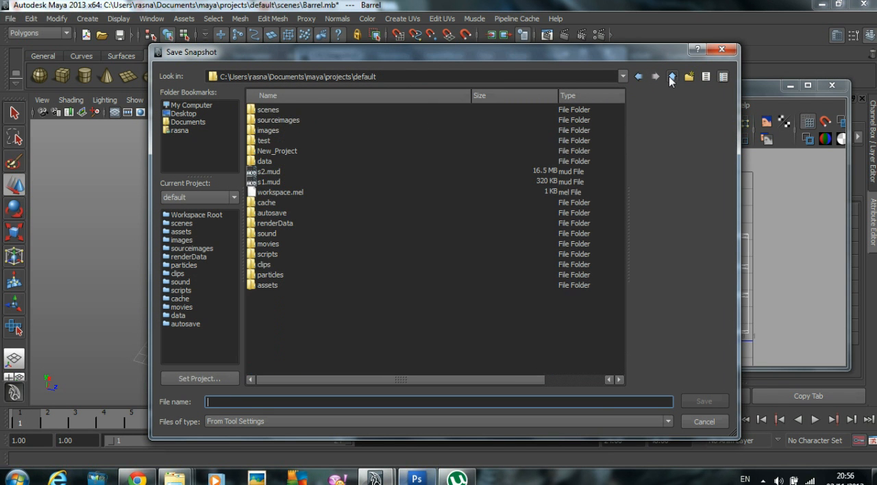
double_click(274, 119)
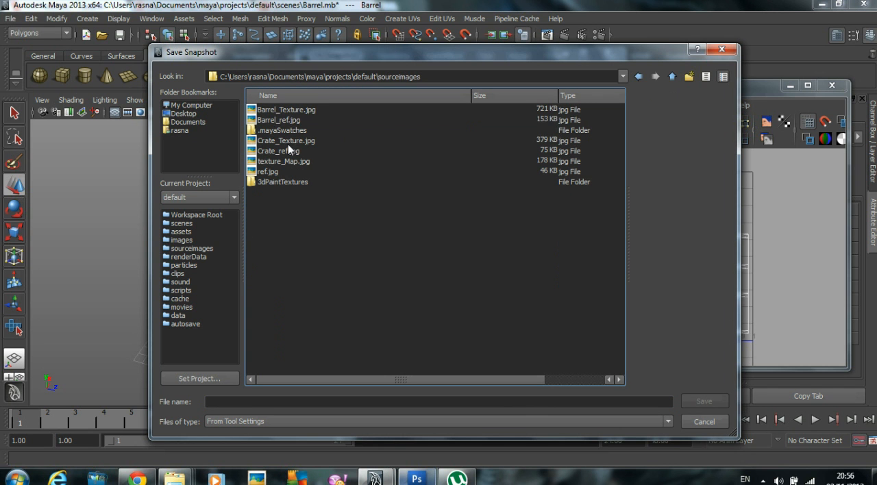
left_click(295, 122)
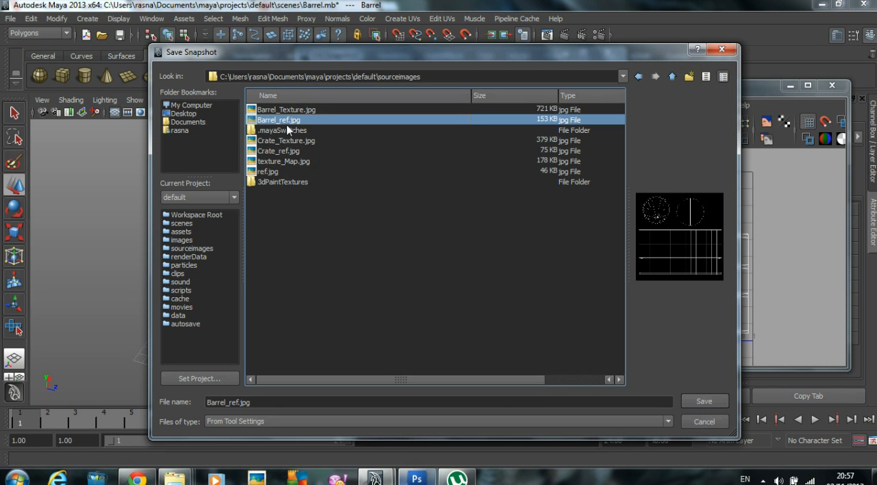
left_click(700, 405)
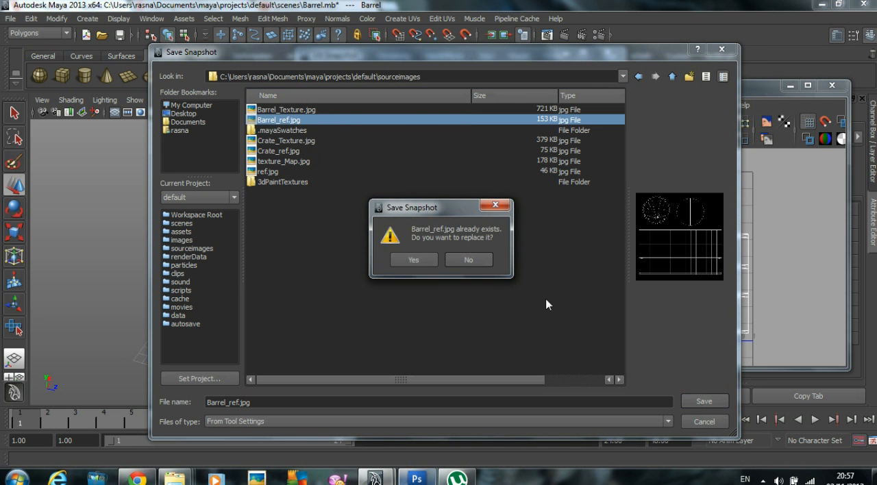
left_click(420, 261)
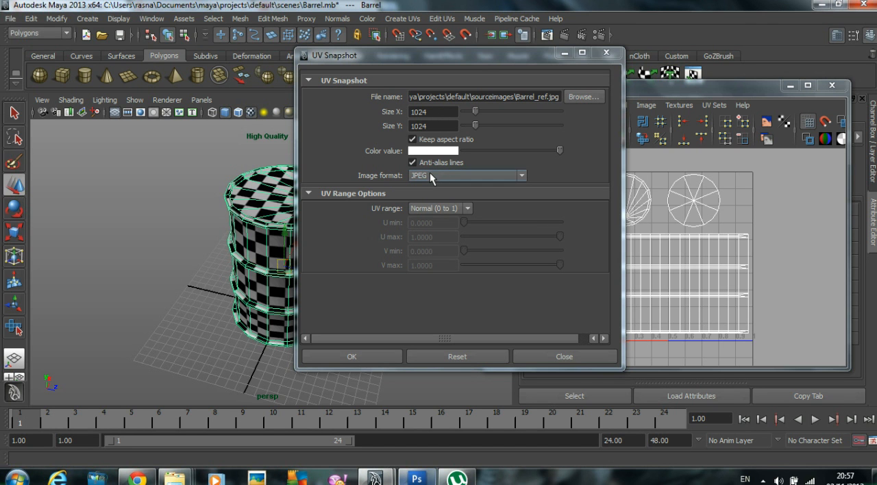
Step: Export the 1024 by 1024 JPEG UV snapshot, overwriting the existing file, and close the UV Texture Editor
left_click(356, 356)
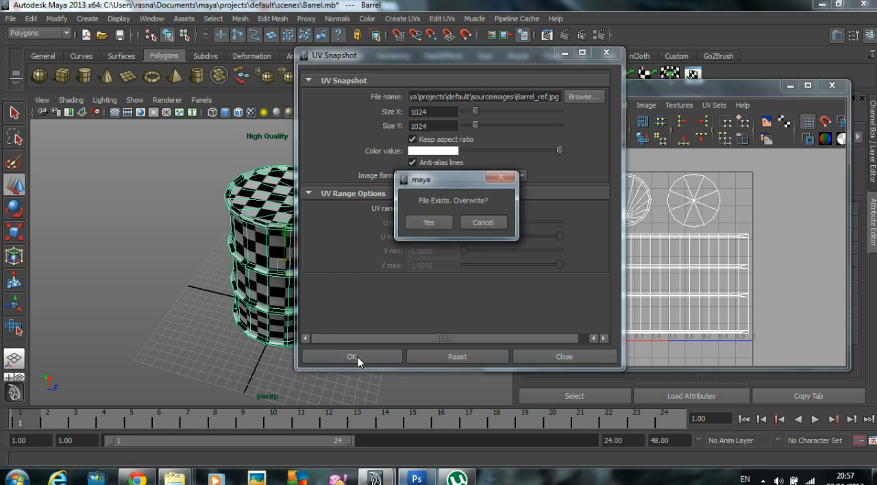
left_click(430, 223)
left_click(829, 90)
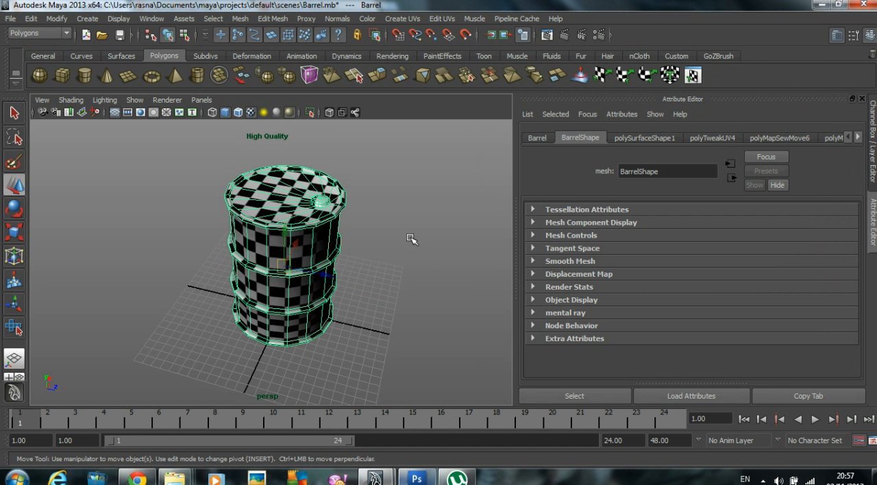
Step: Delete the barrel's construction history
left_click(29, 19)
mouse_move(68, 151)
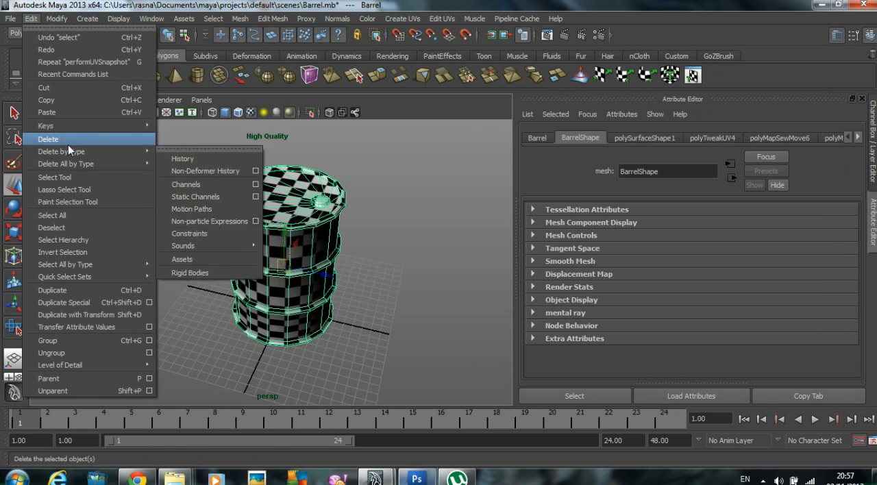
left_click(208, 160)
Step: Break the checker texture connection on the Color attribute of the barrel's blinn2 material
left_click(625, 137)
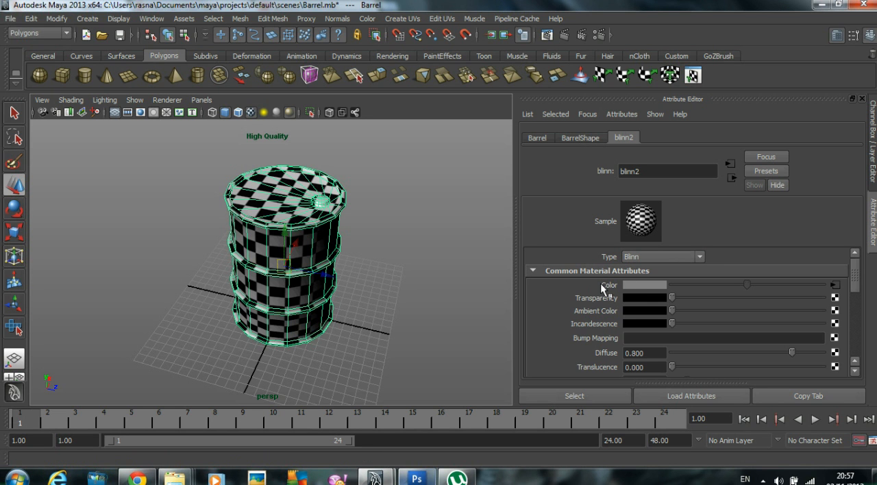
right_click(604, 286)
left_click(626, 313)
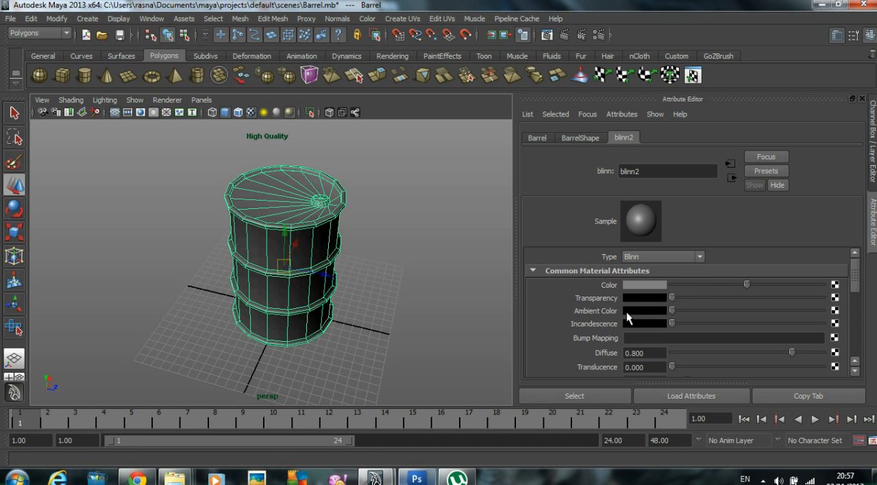
Step: Switch to Photoshop, minimize the current document, and open Barrel_ref.jpg from sourceimages, updating it from the changed disk copy
left_click(417, 478)
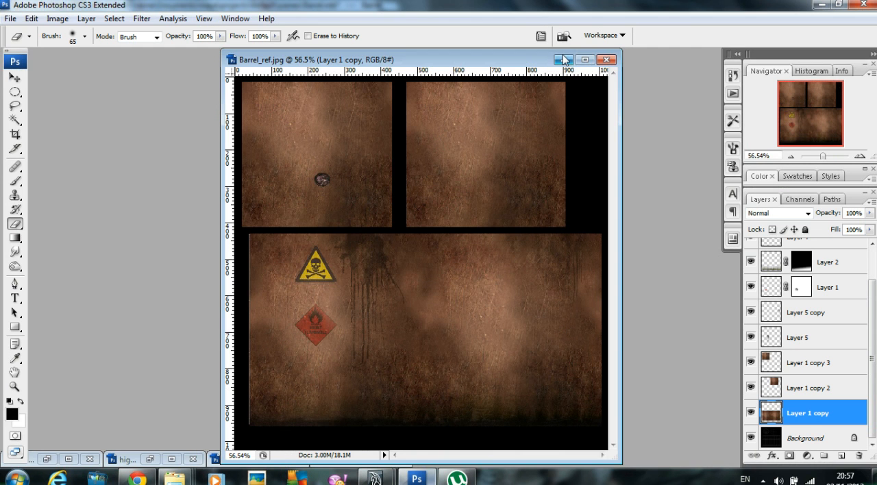
left_click(563, 59)
left_click(10, 18)
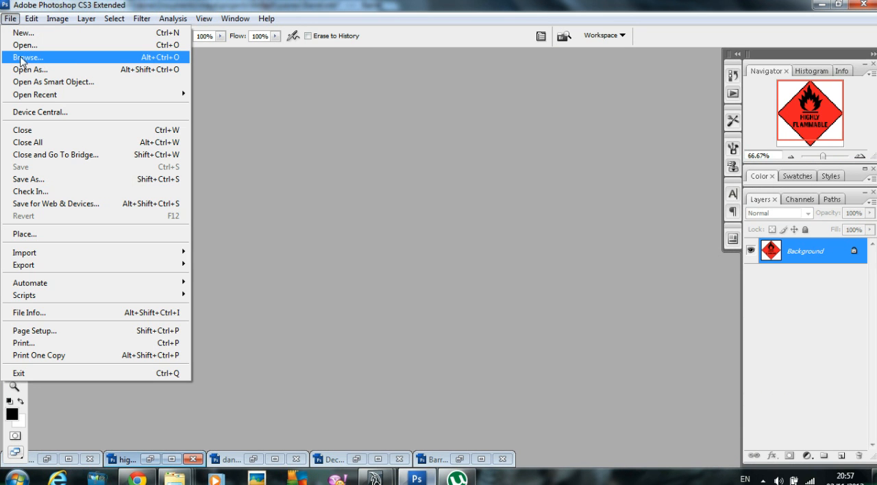
left_click(24, 45)
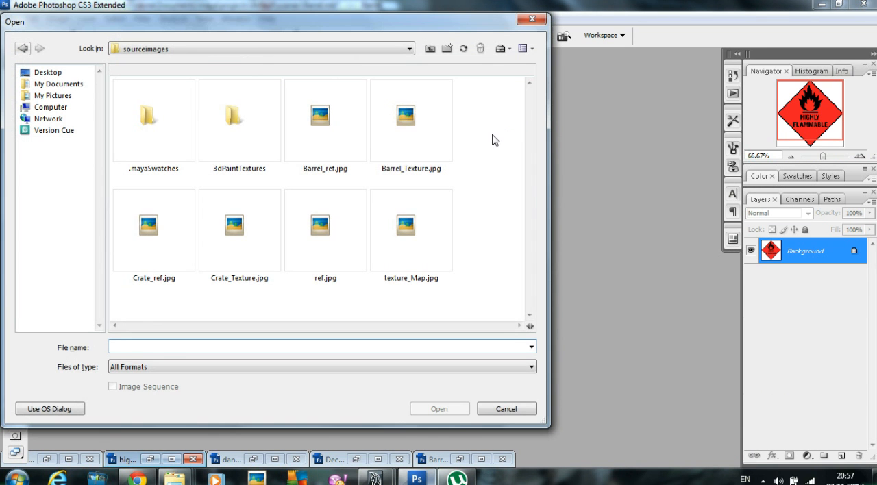
double_click(341, 124)
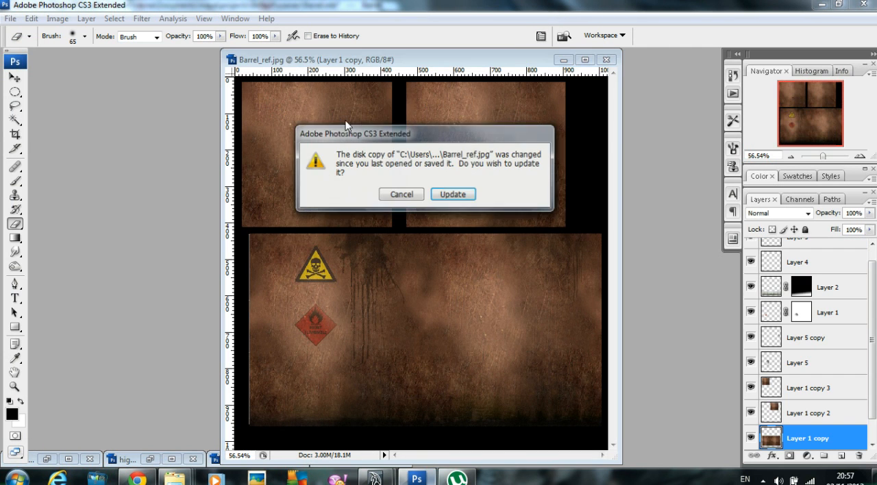
left_click(454, 195)
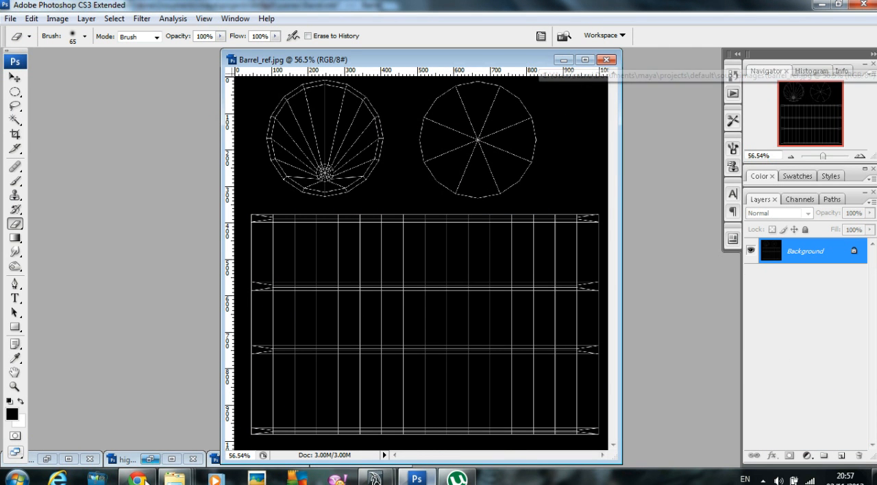
Step: Reposition the Barrel_ref.jpg document window and undo its update from disk
left_click_drag(340, 62, 381, 61)
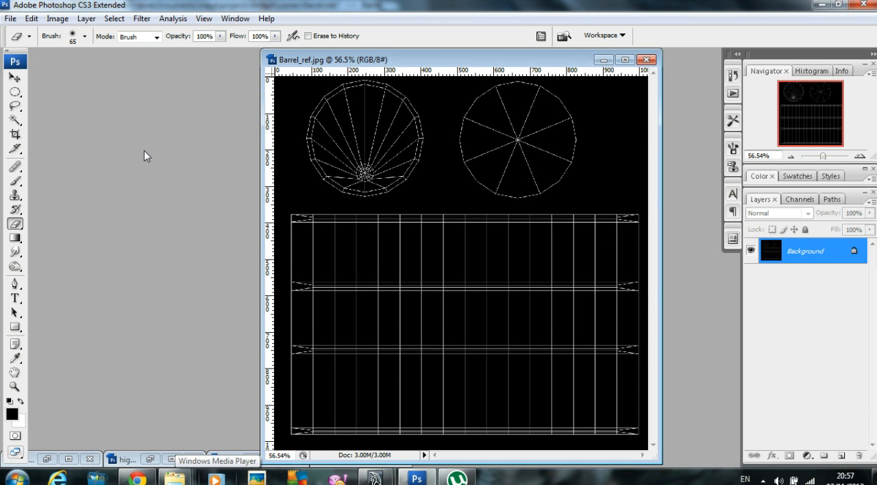
key("ctrl+z")
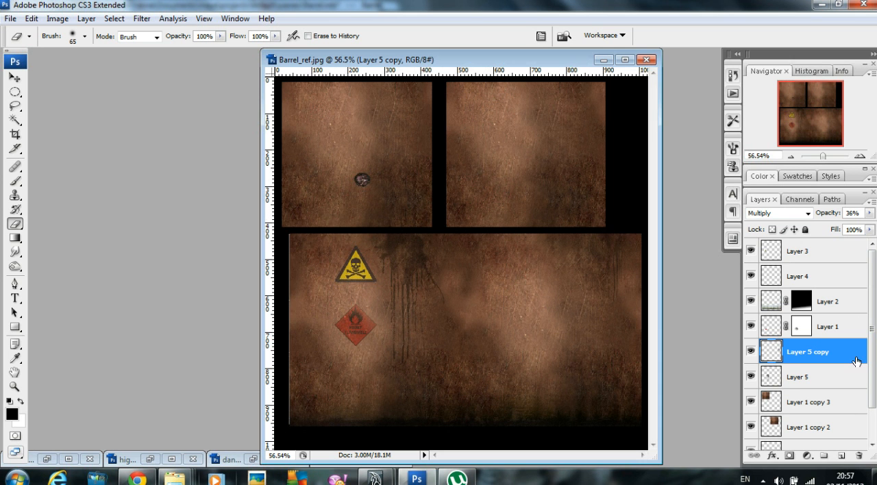
Step: Save the layered texture document as fasdfasdf.psd in sourceimages, with layers kept and compatibility maximized
left_click(11, 19)
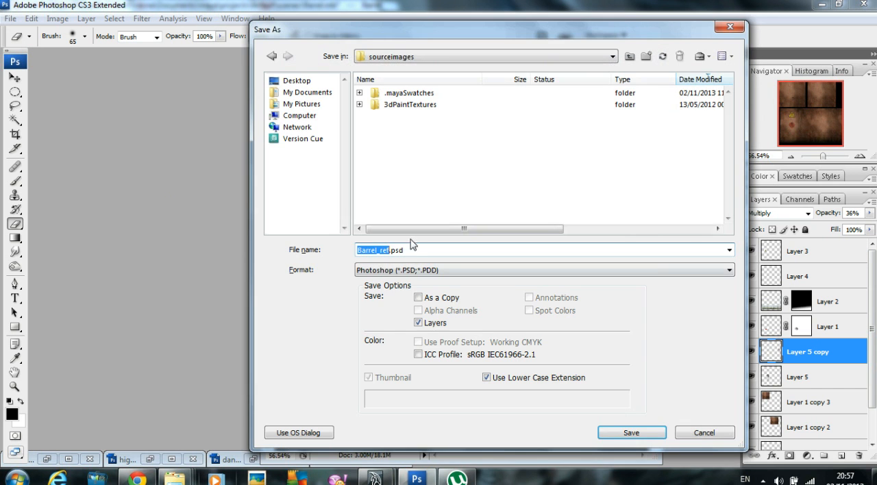
left_click(412, 251)
left_click_drag(381, 250, 272, 252)
type("fasdfasdf")
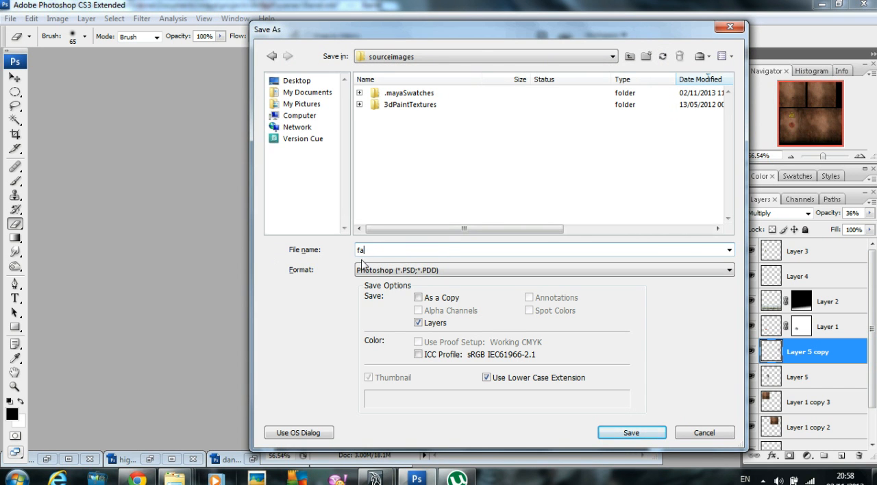
left_click(627, 432)
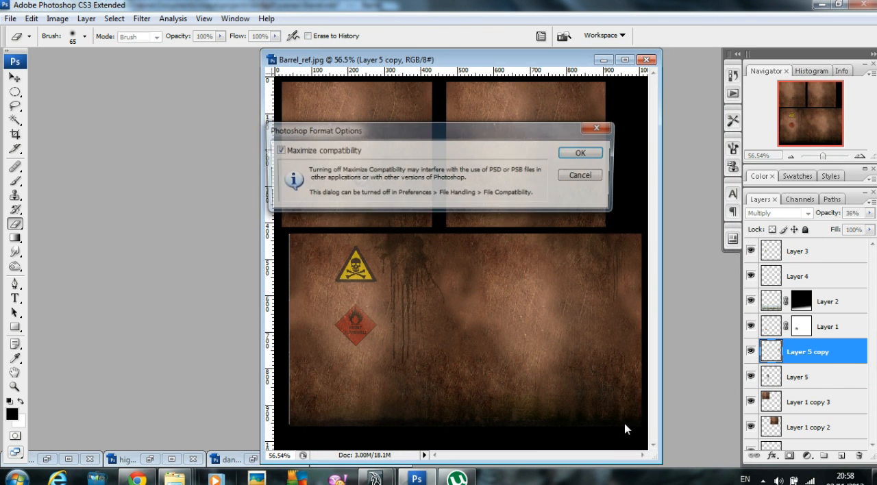
left_click(580, 154)
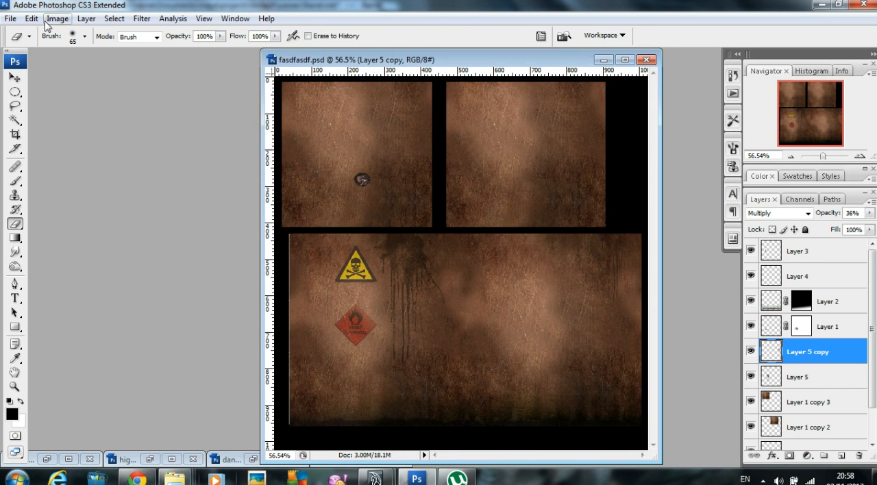
Step: Open Barrel_ref.jpg from sourceimages and place its window beside fasdfasdf.psd
left_click(10, 18)
left_click(24, 46)
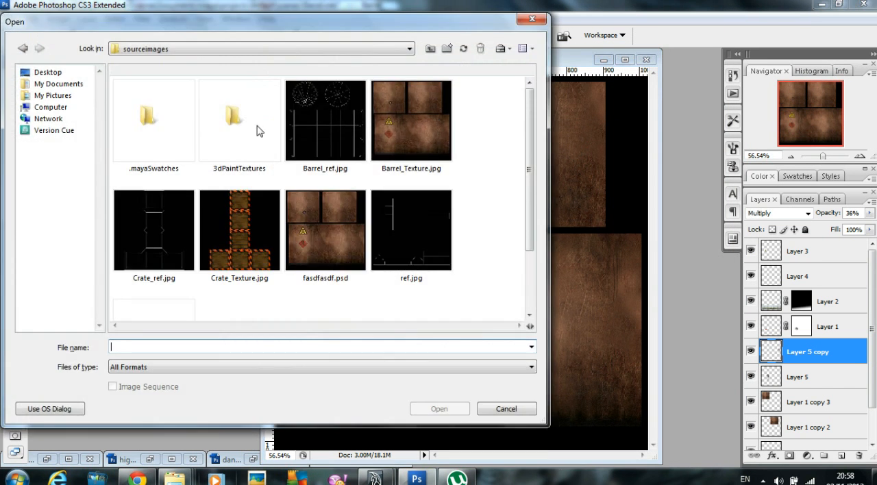
double_click(326, 114)
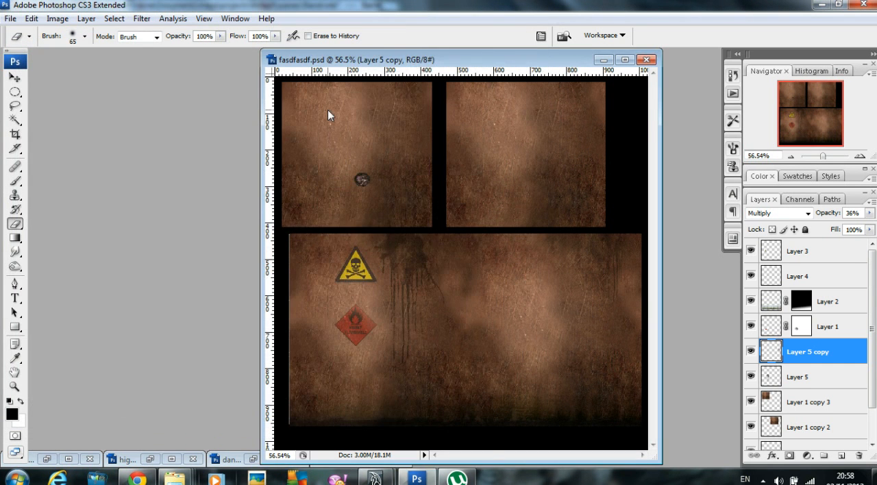
left_click_drag(313, 104, 253, 64)
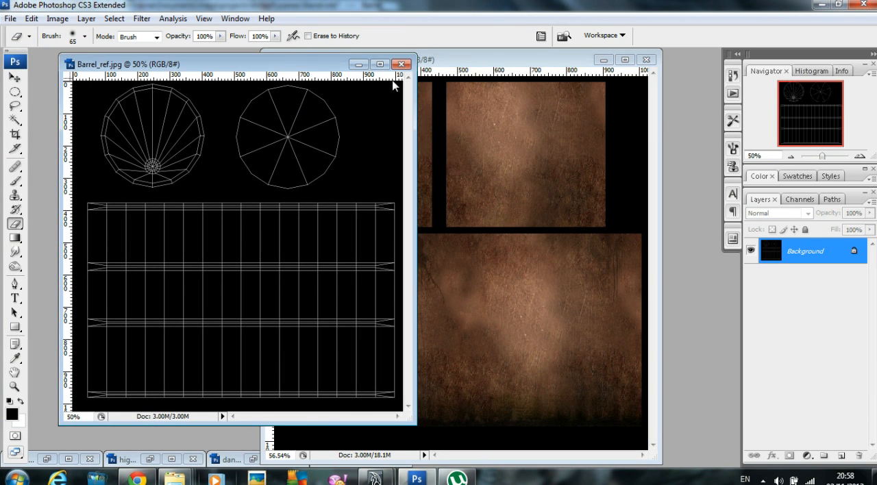
Step: In fasdfasdf.psd, hide Layer 3, Layer 1 copy 3 and Layer 1 copy 2
left_click(480, 63)
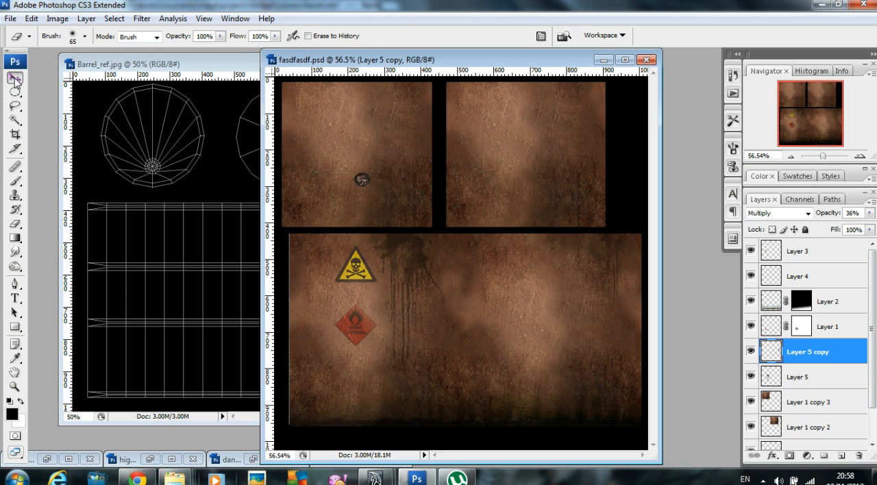
key("v")
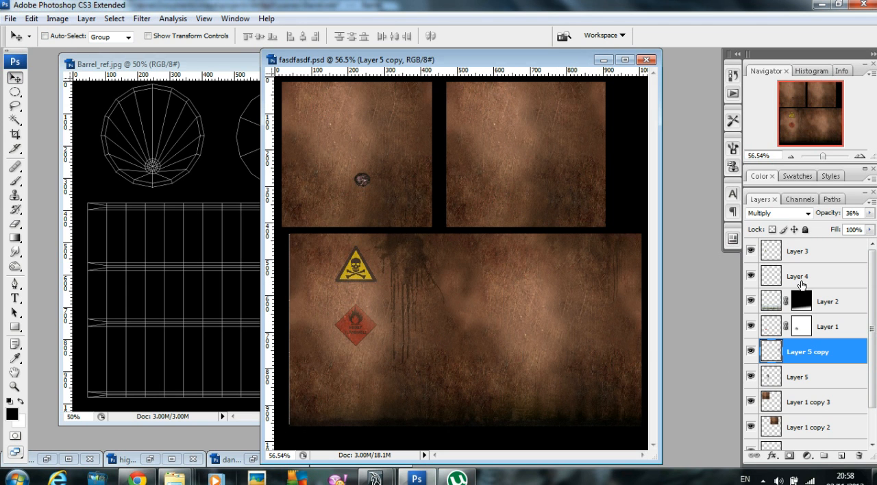
left_click(751, 276)
left_click(750, 254)
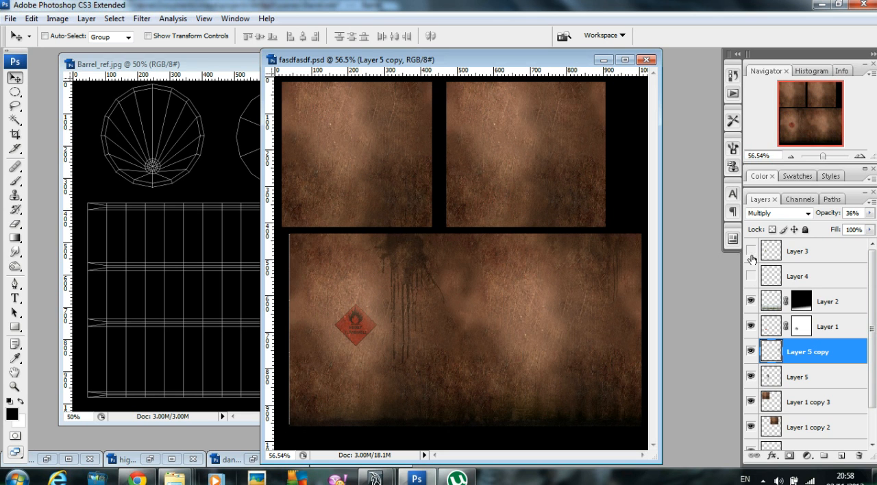
left_click(750, 277)
left_click(750, 327)
left_click(751, 327)
left_click(750, 402)
left_click(751, 428)
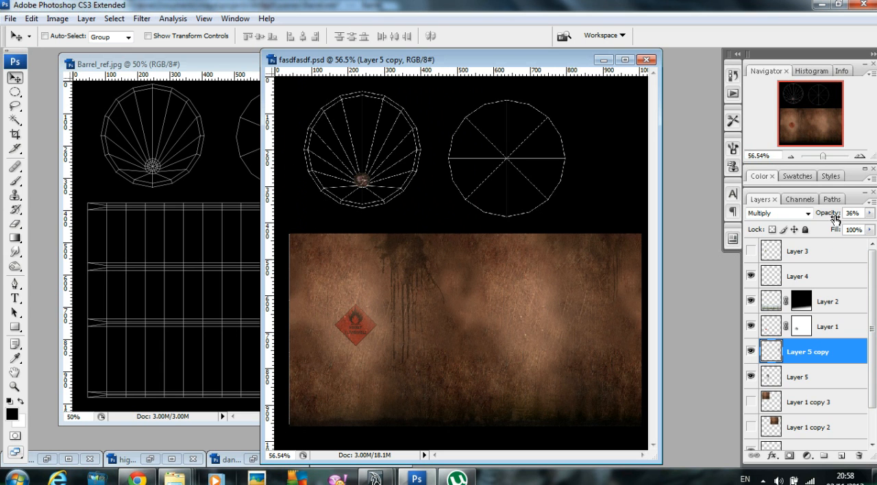
Step: Hide the Background and Layer 4, and merge all the visible layers into one
scroll(853, 383, "down", 2)
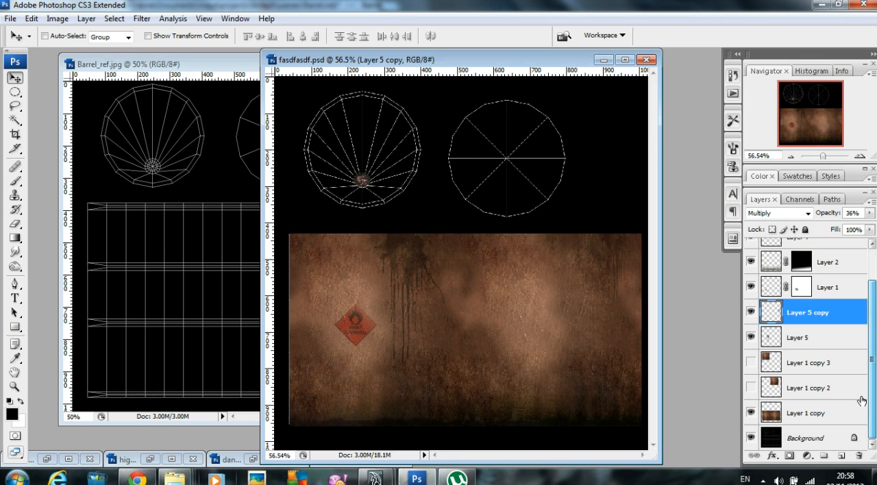
left_click(751, 437)
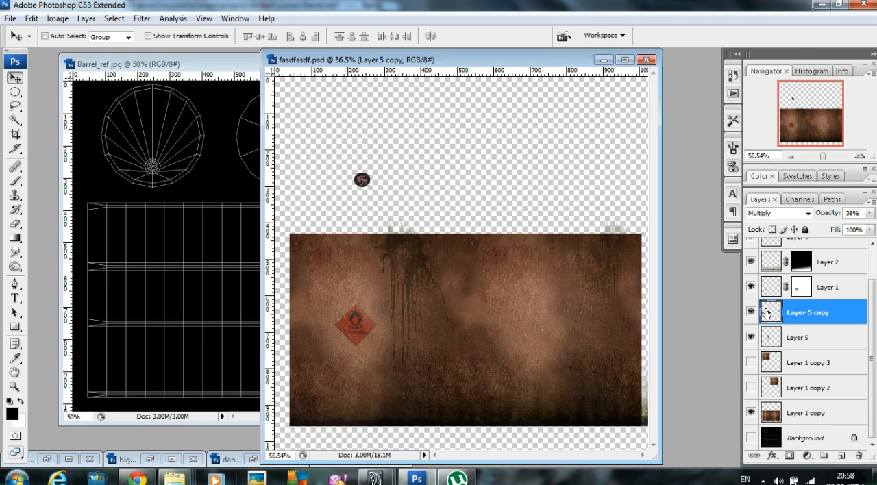
scroll(765, 314, "up", 2)
left_click(750, 276)
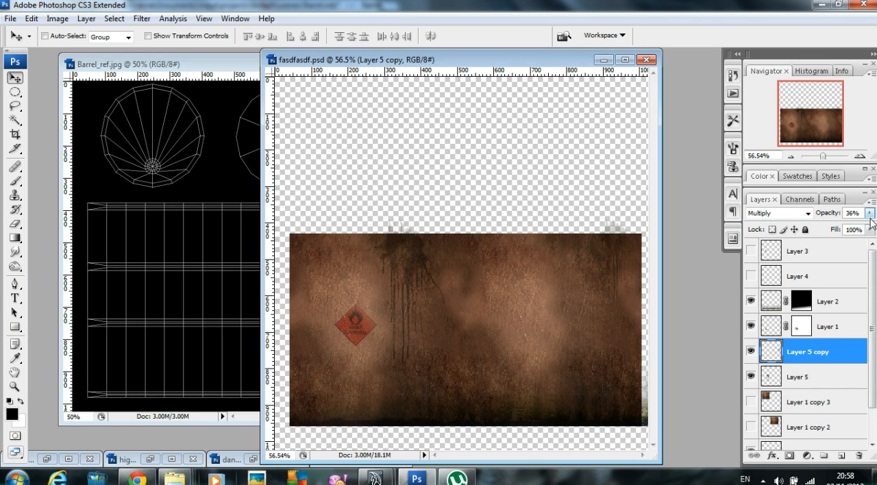
left_click(872, 199)
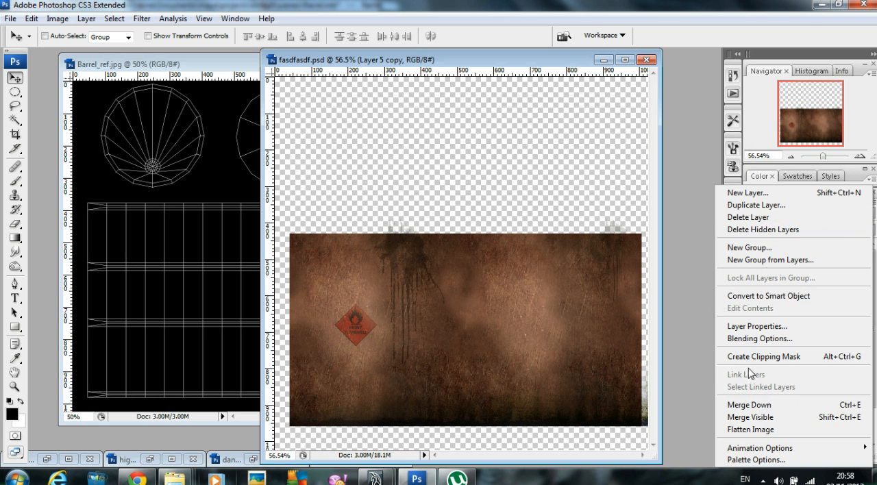
left_click(762, 418)
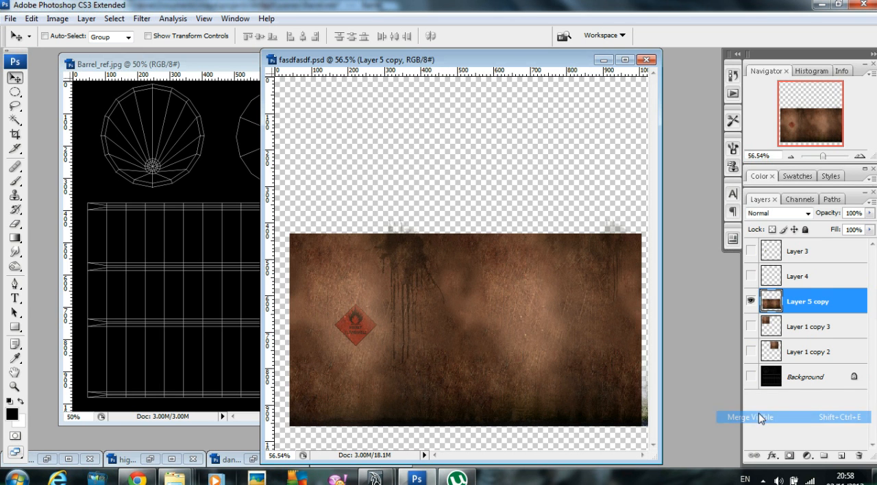
Step: Copy the merged rust layer into Barrel_ref.jpg, minimize fasdfasdf.psd, and align the layer with the upper corner of the barrel's side UVs
left_click_drag(498, 66, 570, 65)
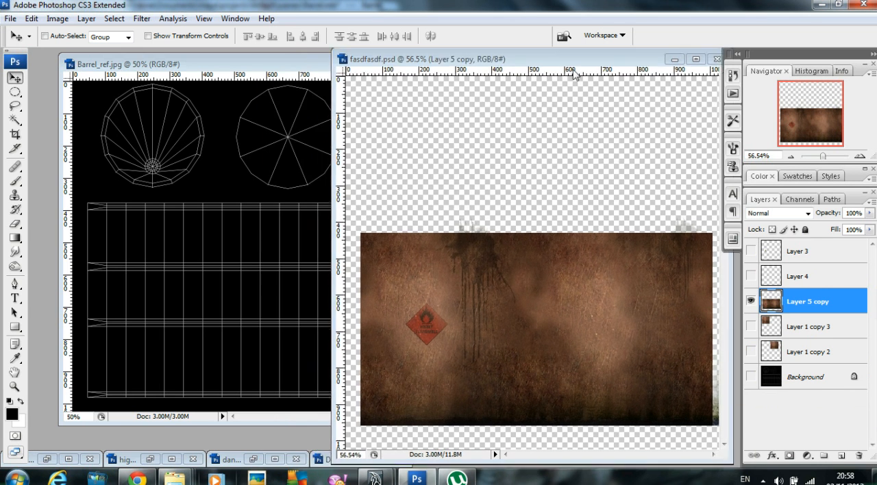
left_click_drag(524, 312, 146, 303)
left_click(625, 62)
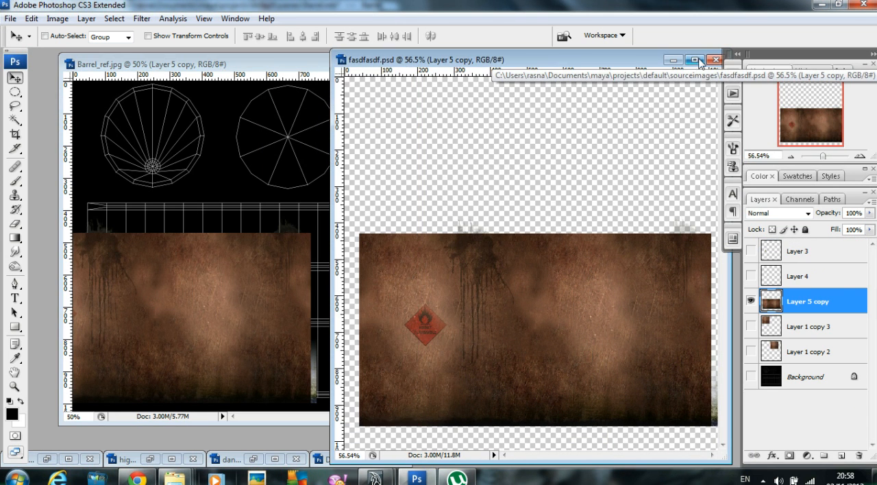
left_click(674, 60)
left_click_drag(314, 257, 342, 239)
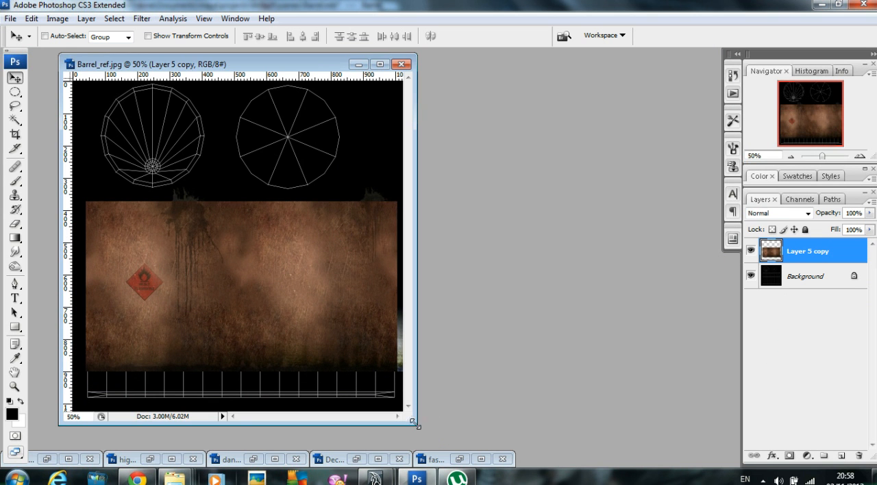
Step: Enlarge the Barrel_ref.jpg window and stretch Layer 5 copy vertically to about 114% so it covers the whole side UV area
left_click_drag(412, 422, 661, 448)
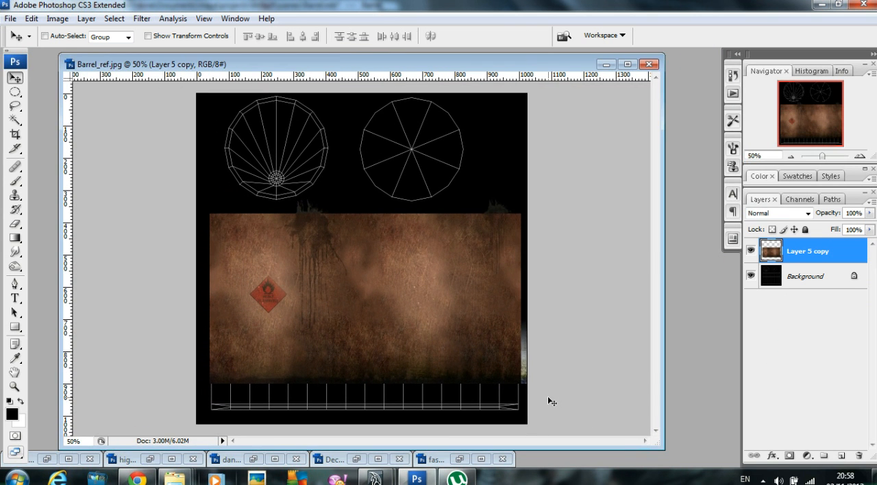
key("ctrl+t")
left_click_drag(369, 386, 373, 411)
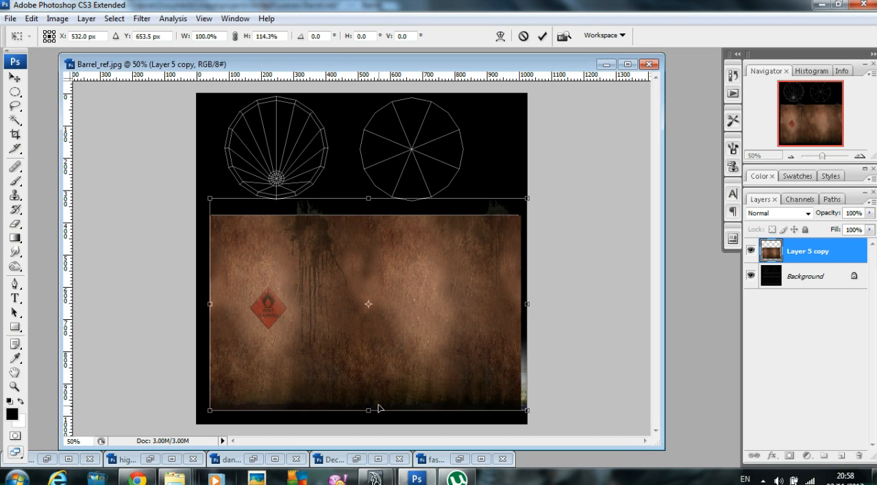
key("Return")
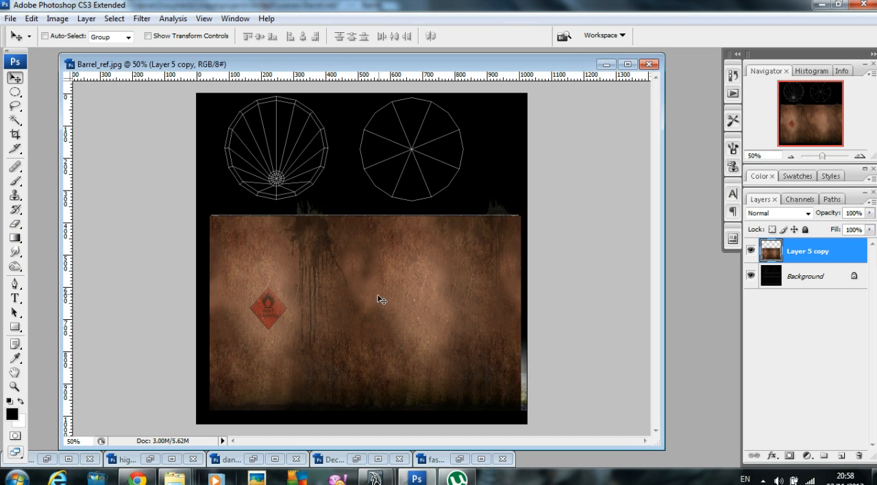
key("ctrl+t")
left_click_drag(368, 197, 370, 198)
key("Return")
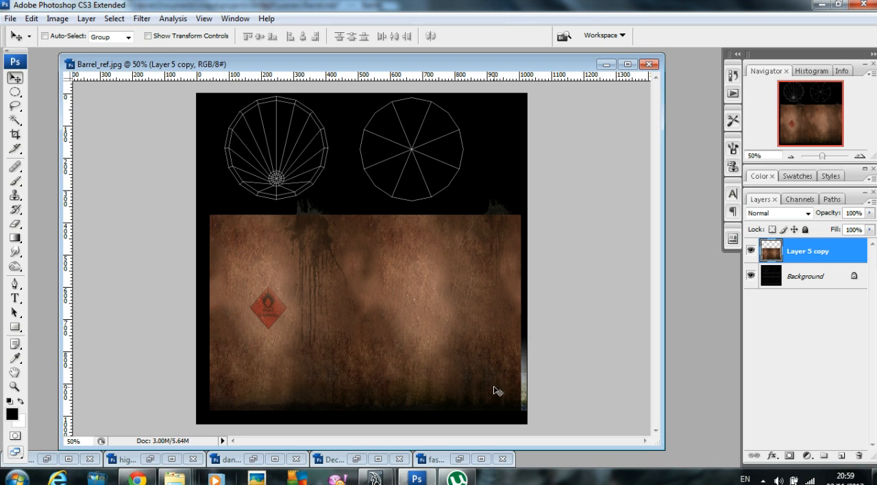
Step: Switch to Chrome and look through the texture categories on cgtextures.com
left_click(138, 479)
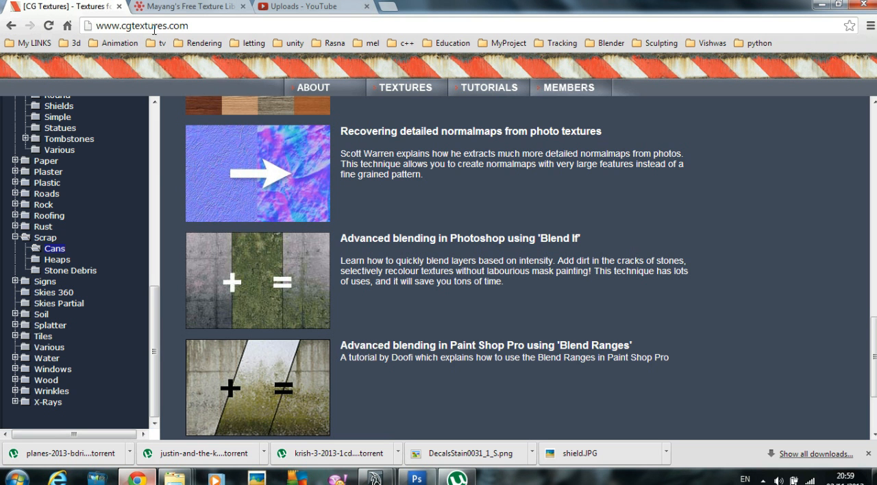
scroll(486, 317, "up", 5)
scroll(178, 197, "up", 2)
scroll(48, 144, "up", 6)
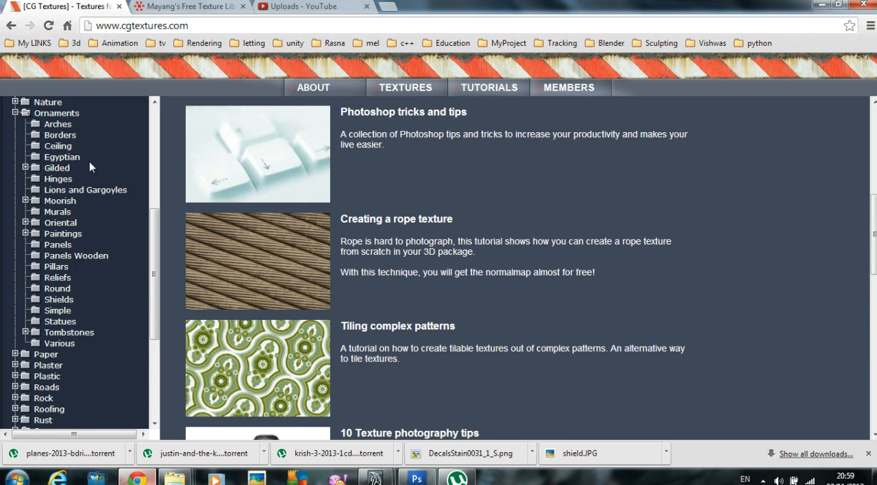
left_click(46, 138)
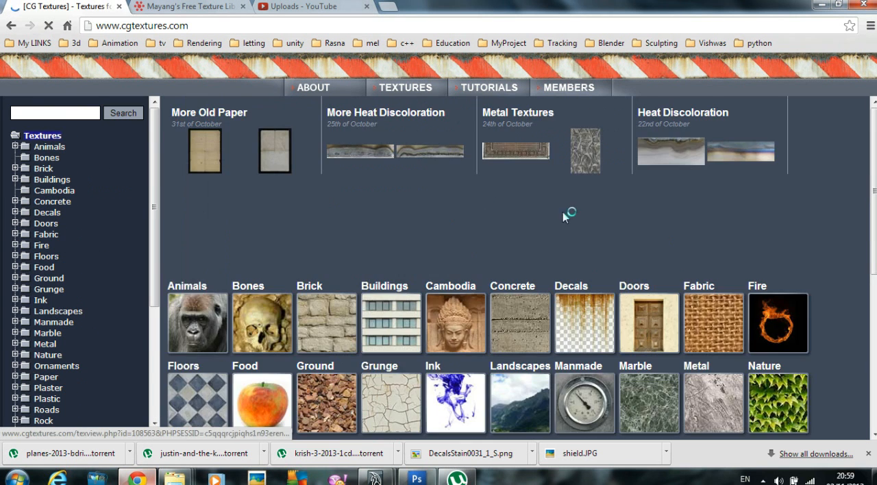
scroll(487, 199, "down", 3)
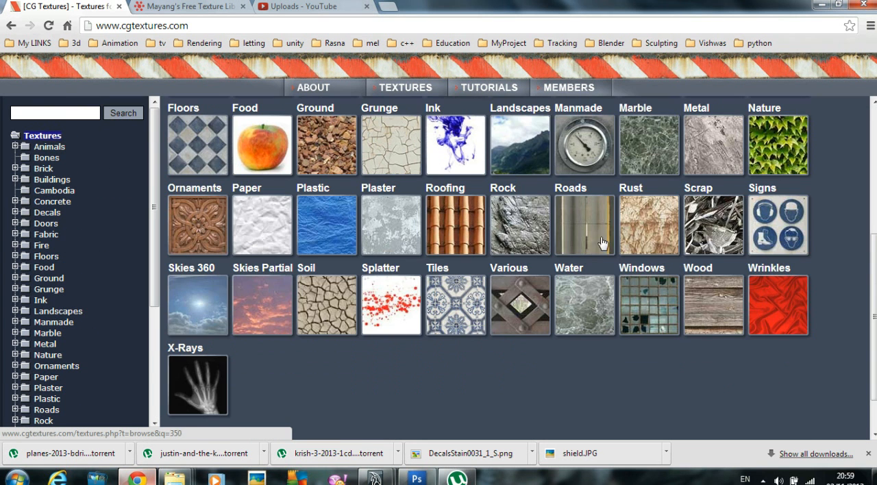
scroll(563, 241, "up", 3)
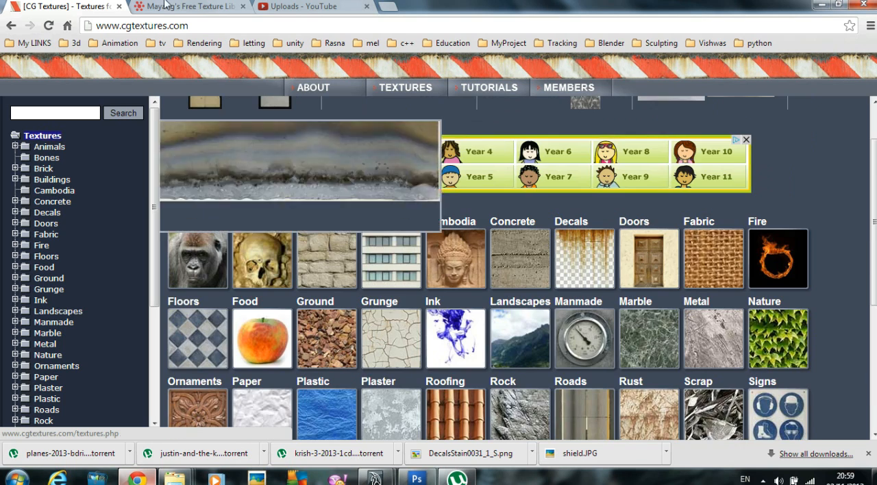
Step: Look at Mayang's Free Textures library alongside the CG Textures site, and return to Photoshop
left_click(164, 7)
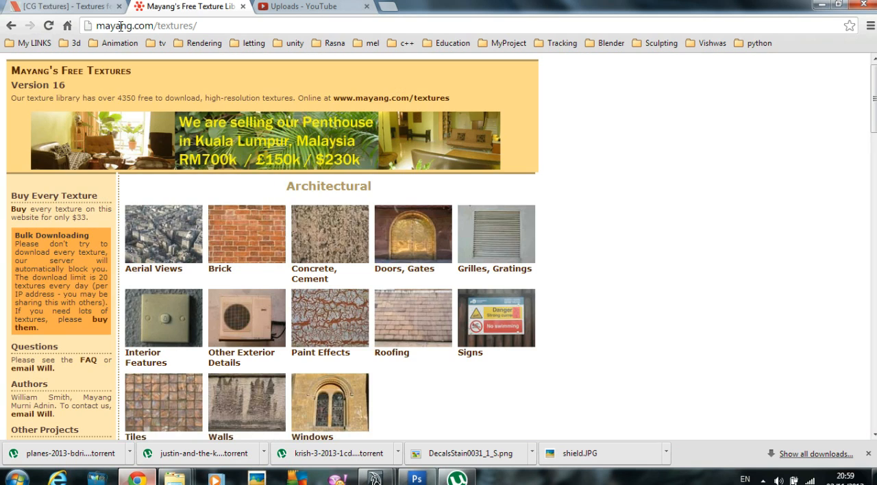
left_click(48, 9)
left_click(159, 8)
left_click(71, 10)
left_click(158, 9)
left_click(76, 9)
left_click(205, 7)
left_click(818, 5)
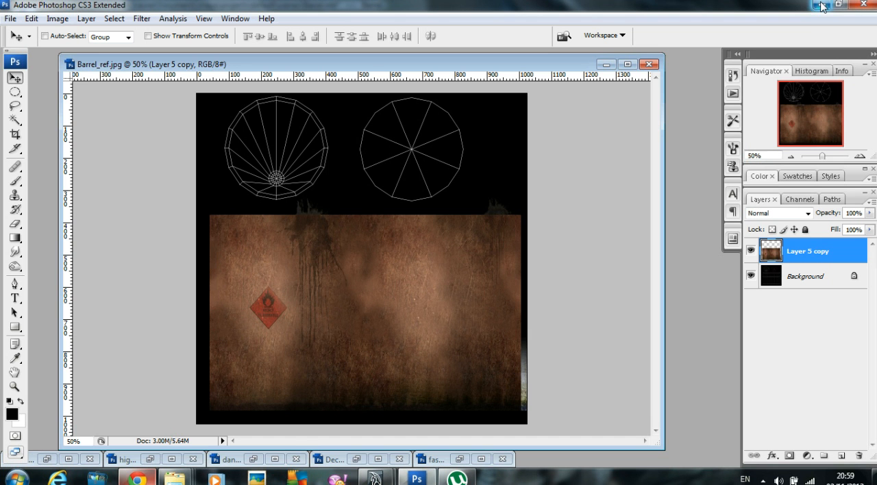
Step: Copy Layer 1 copy 3 from fasdfasdf.psd over the first circular cap in Barrel_ref.jpg and duplicate it over the second cap
left_click_drag(431, 66, 454, 62)
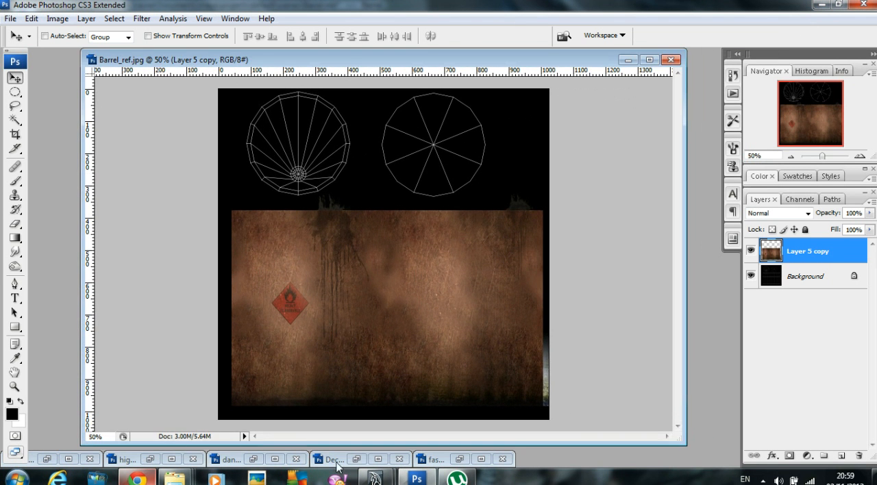
left_click(460, 459)
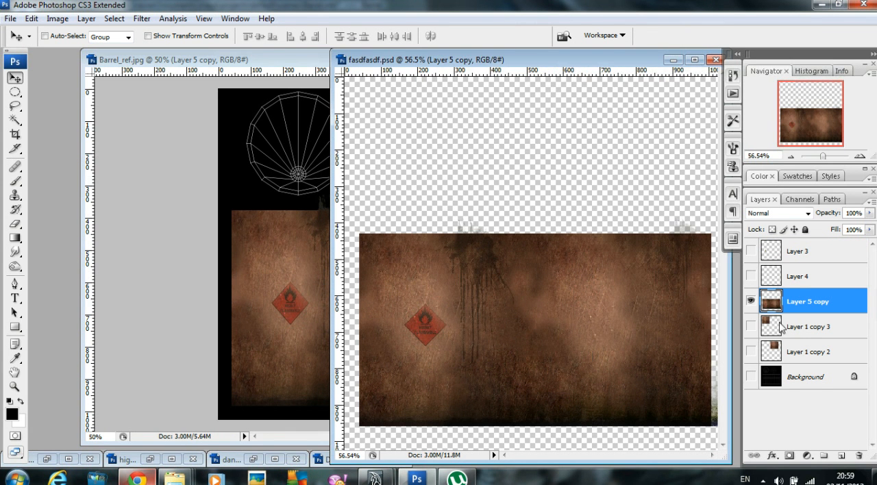
left_click(751, 327)
left_click_drag(799, 327, 349, 130)
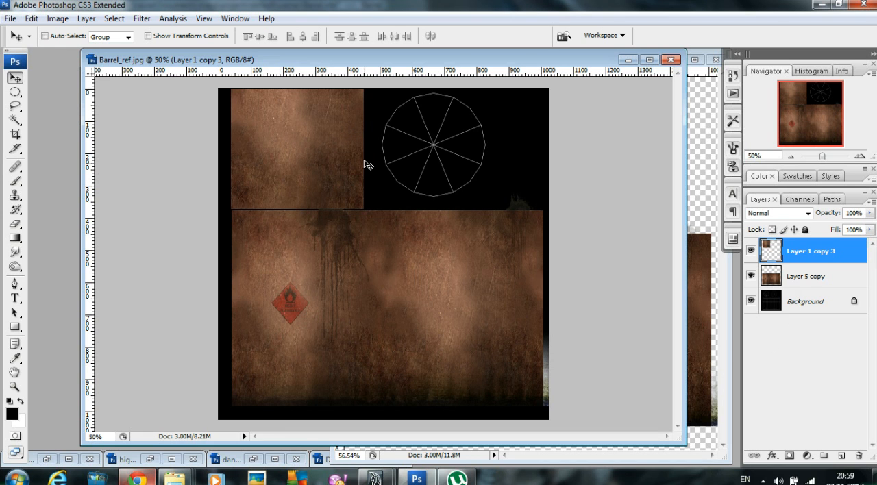
left_click_drag(328, 141, 468, 136, "alt")
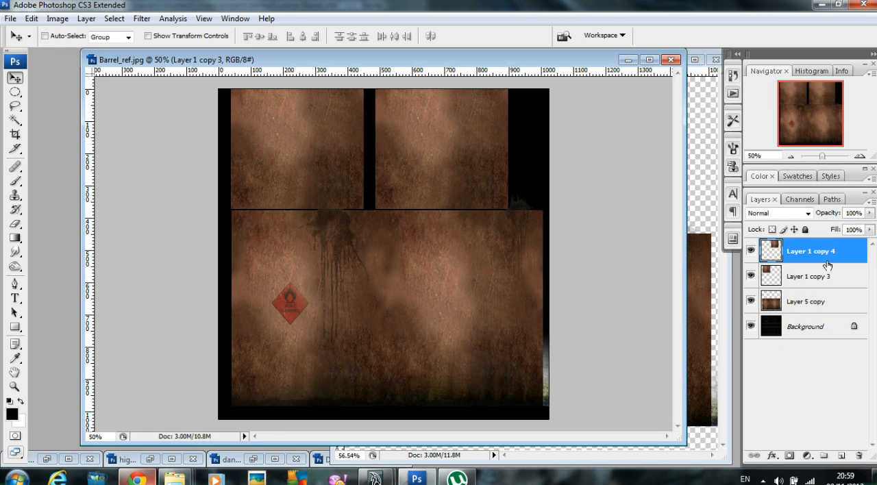
Step: Open and close danger-symbol-with-skull-hp.jpg, and make Layer 3 and Layer 4 visible in fasdfasdf.psd
left_click(255, 460)
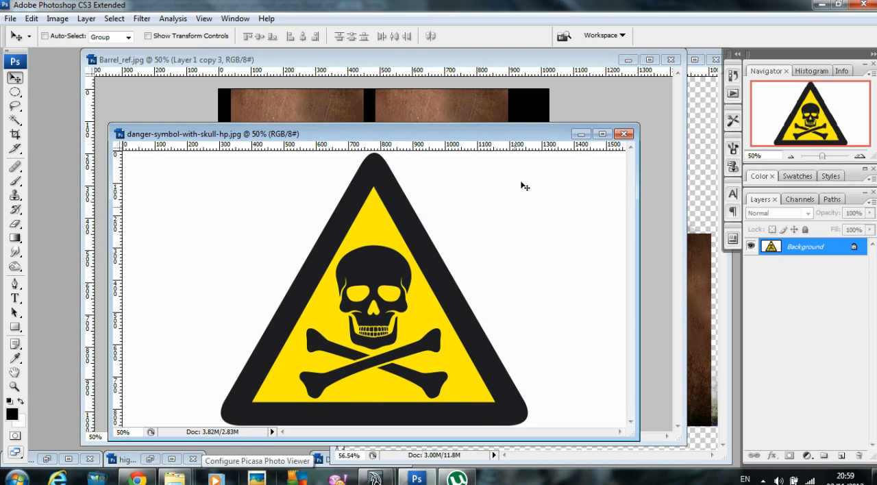
left_click(623, 133)
left_click(704, 161)
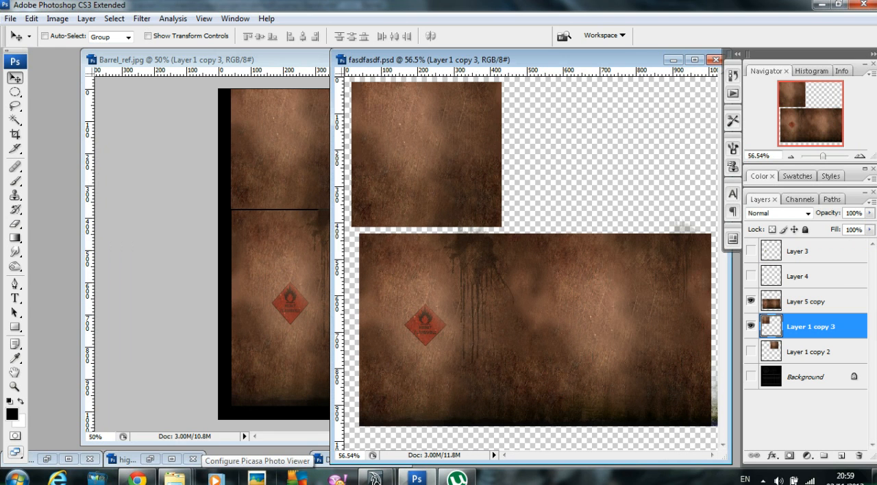
left_click(751, 252)
left_click(751, 277)
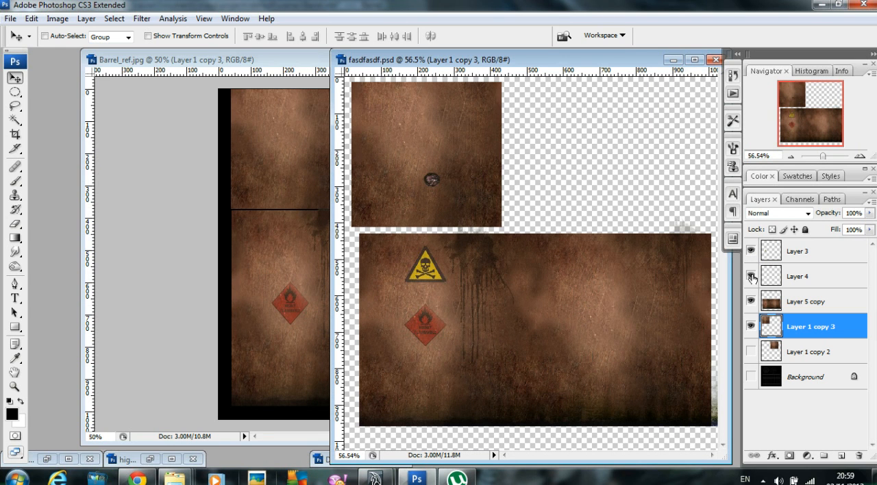
left_click(800, 253)
left_click_drag(432, 187, 283, 159)
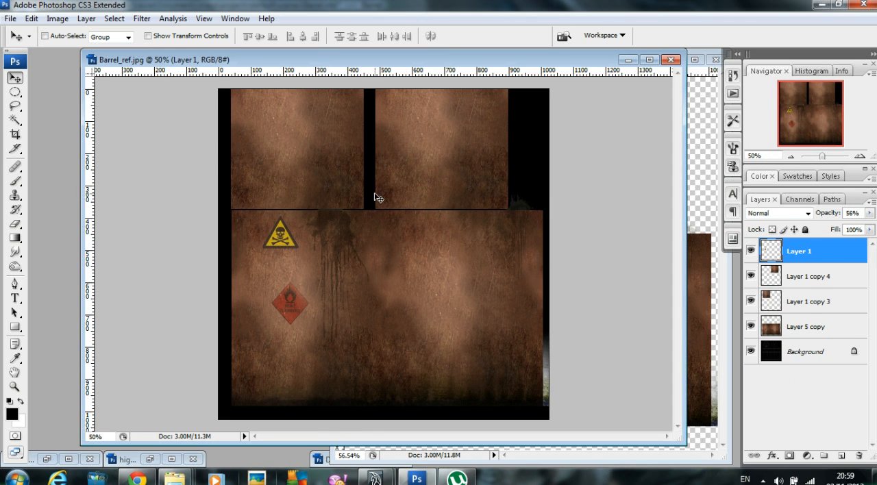
key("ctrl+z")
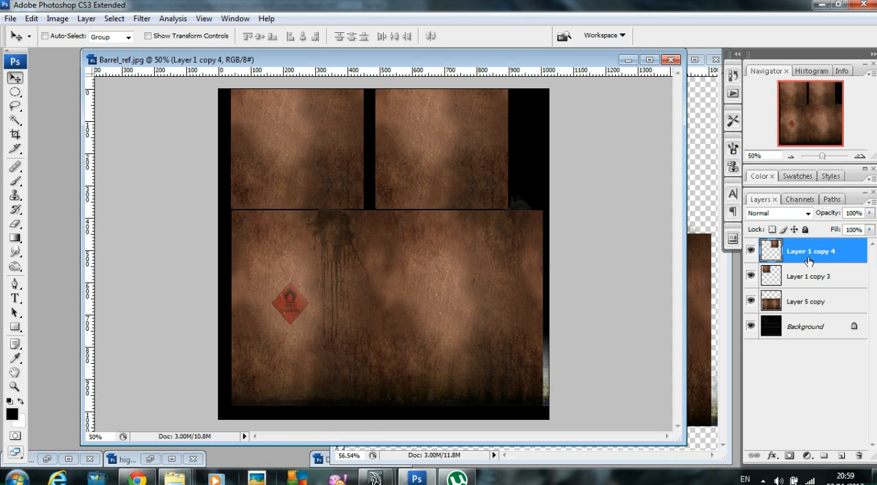
Step: Copy the skull warning decal on Layer 3 of fasdfasdf.psd into Barrel_ref.jpg, just above the flammable sign
left_click(696, 344)
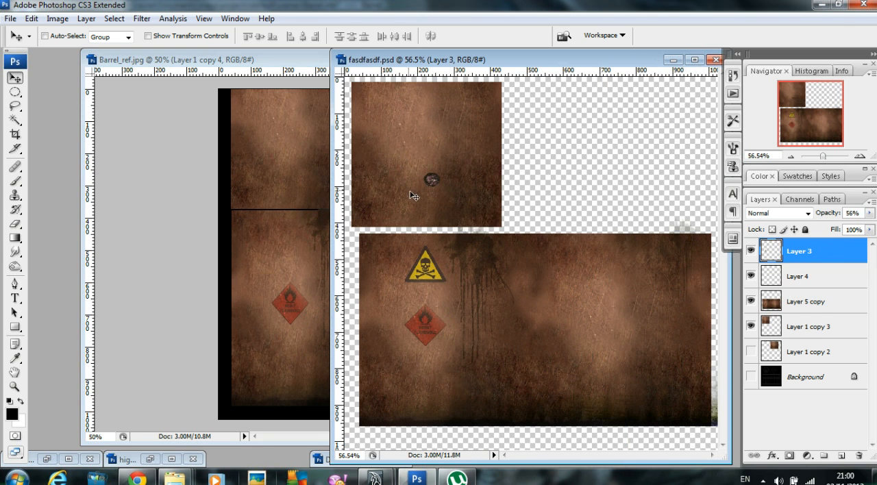
left_click(751, 250)
left_click(750, 251)
left_click_drag(822, 258, 288, 260)
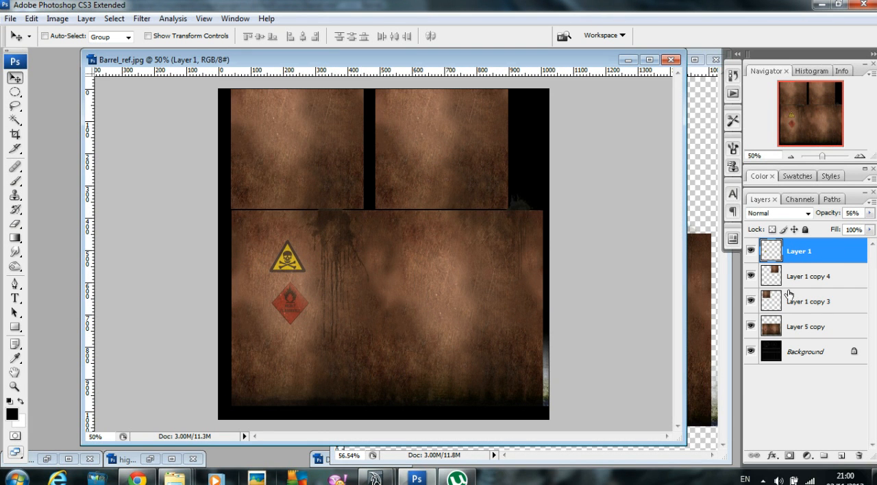
Step: Copy the small round emblem on Layer 4 of fasdfasdf.psd onto the first cap in Barrel_ref.jpg
left_click(704, 225)
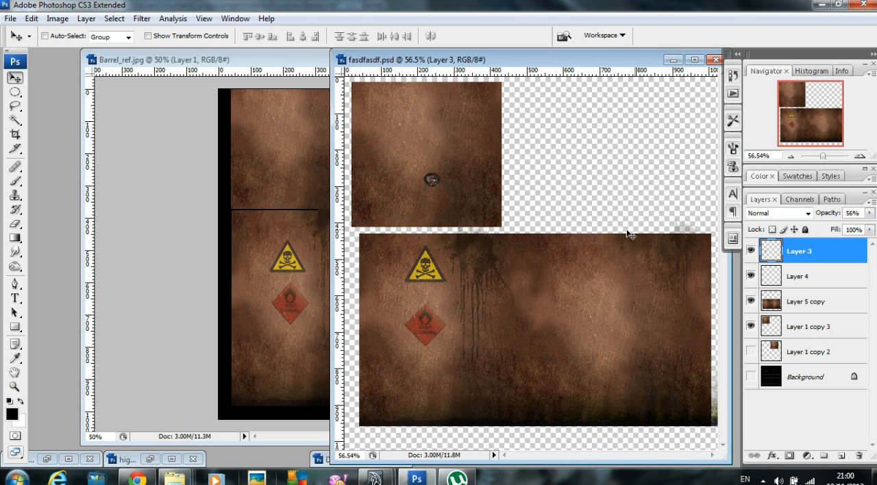
left_click(752, 277)
left_click(765, 272)
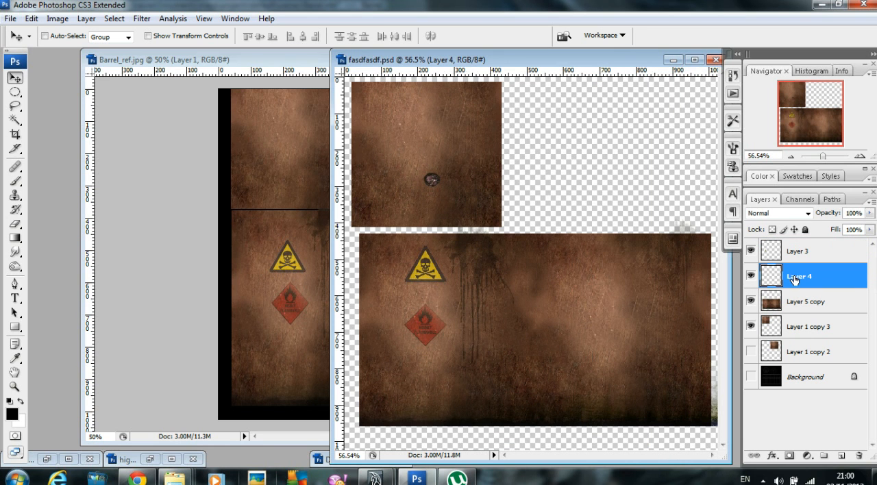
left_click_drag(427, 185, 313, 174)
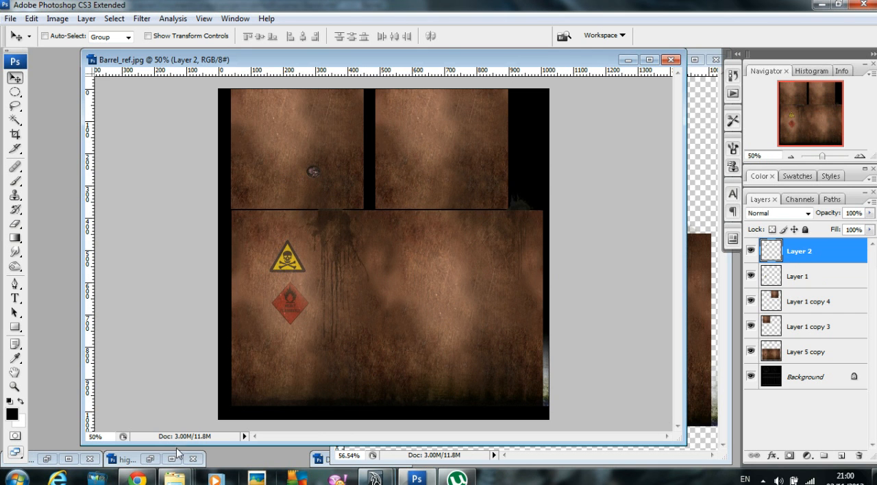
Step: Restore and close the minimized highly-flammable-health-safety-sign.jpg and shield.JPG source images
left_click(150, 459)
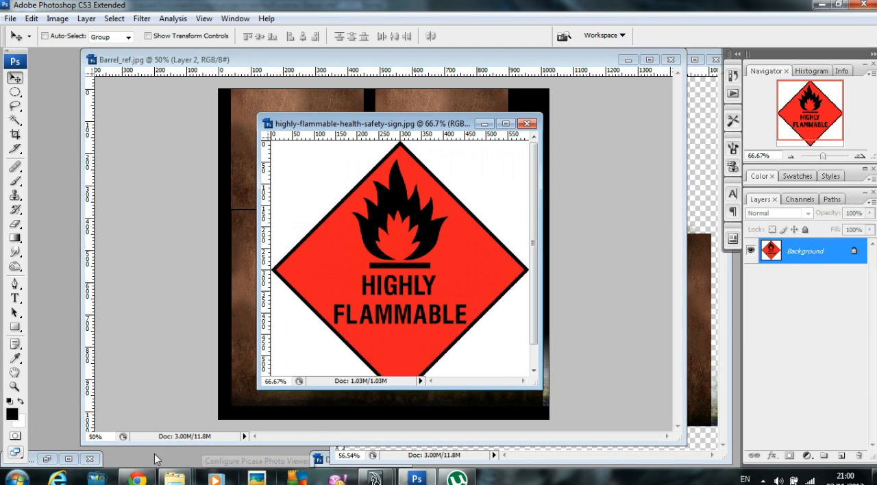
left_click(526, 123)
left_click(52, 458)
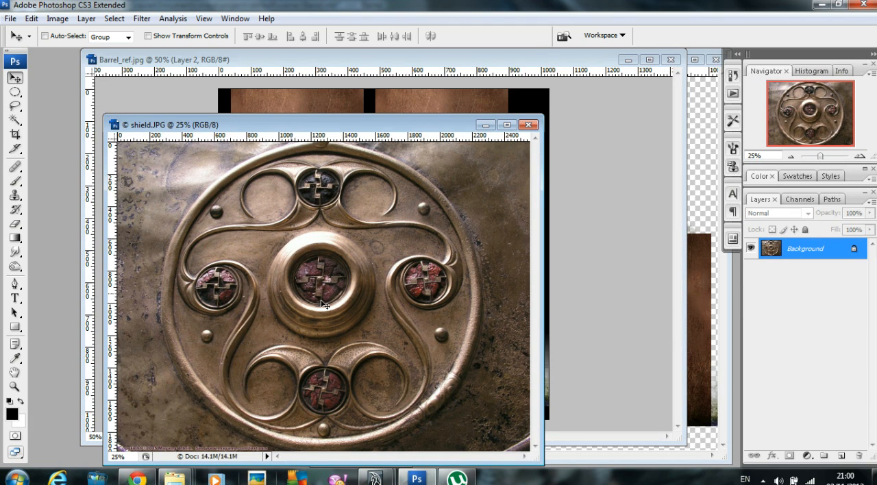
left_click(528, 125)
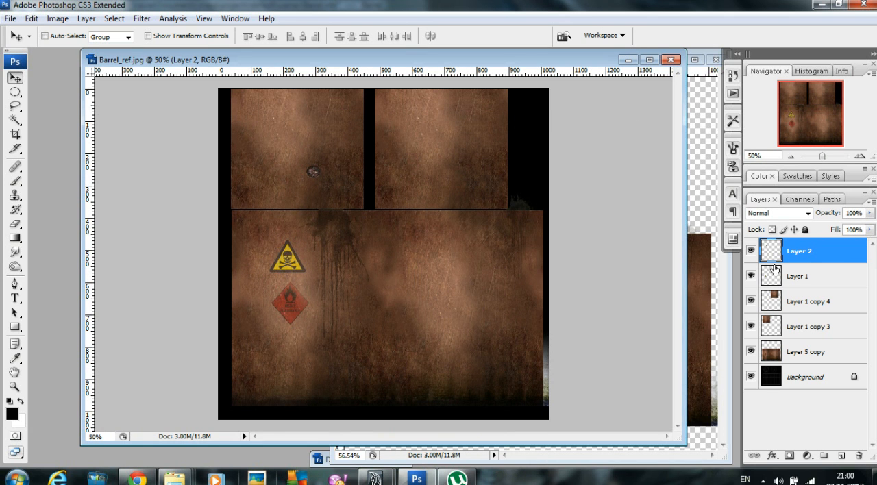
Step: Nudge the round emblem on Layer 2 and lower the opacity of Layer 1 copy 3 to 35%
left_click_drag(316, 179, 309, 179)
left_click(819, 329)
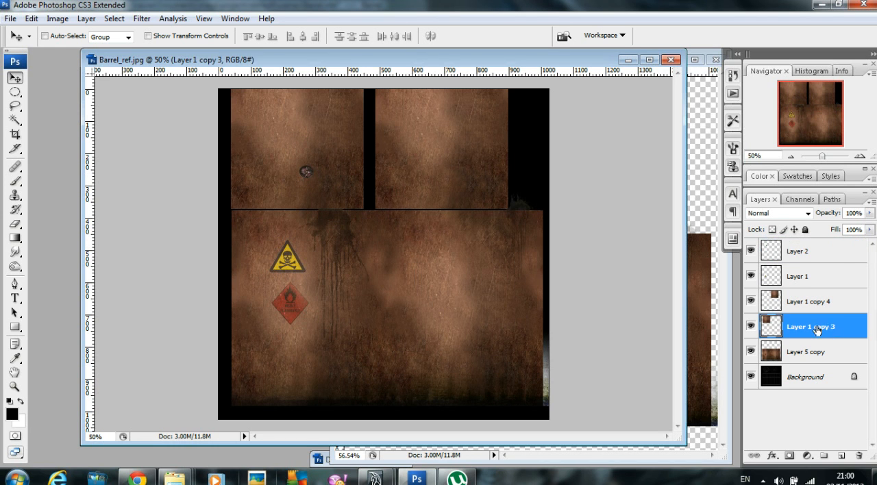
left_click(869, 213)
left_click_drag(868, 226, 827, 233)
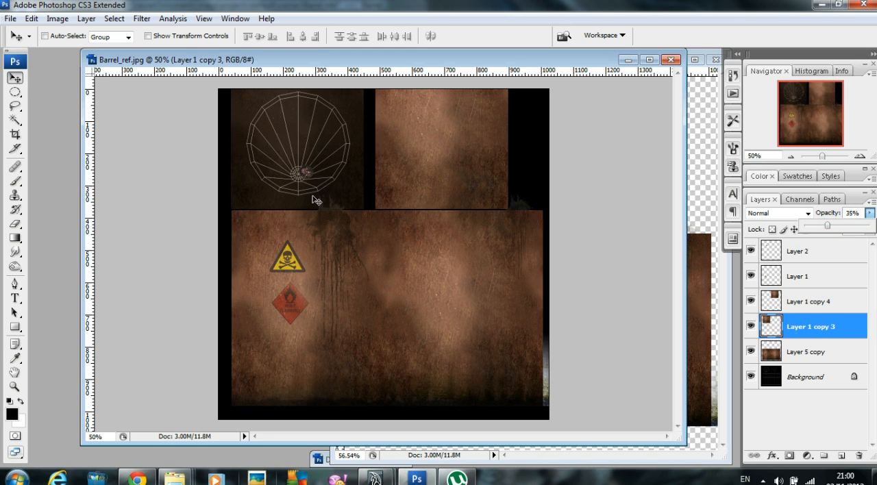
Step: Move the Layer 2 emblem onto the small hub of the first cap's wireframe and maximize the Barrel_ref.jpg window
key("ctrl+plus")
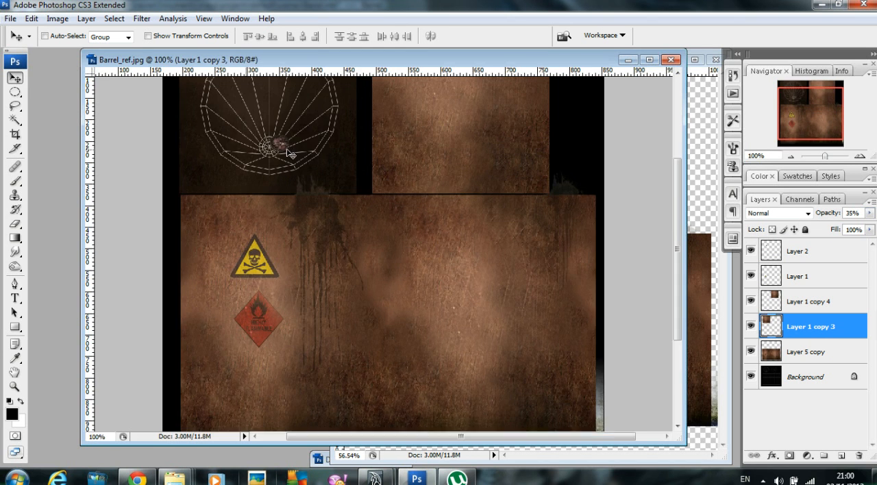
key("ctrl+plus")
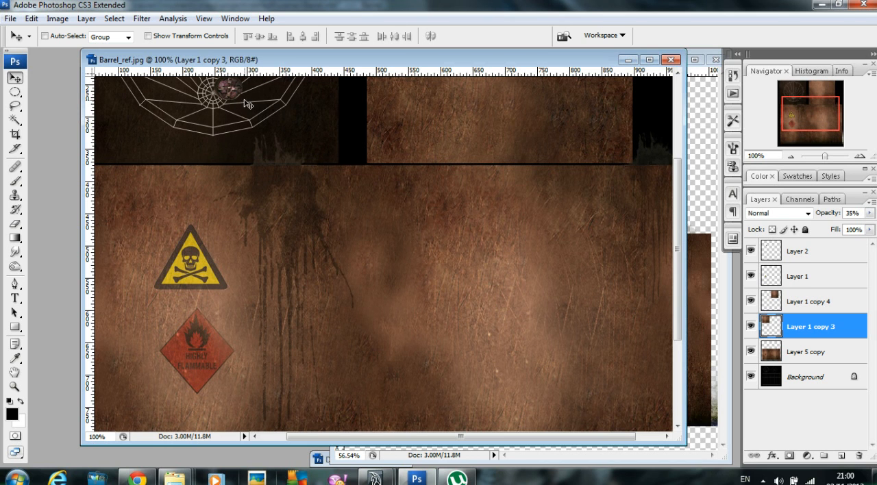
left_click(803, 251)
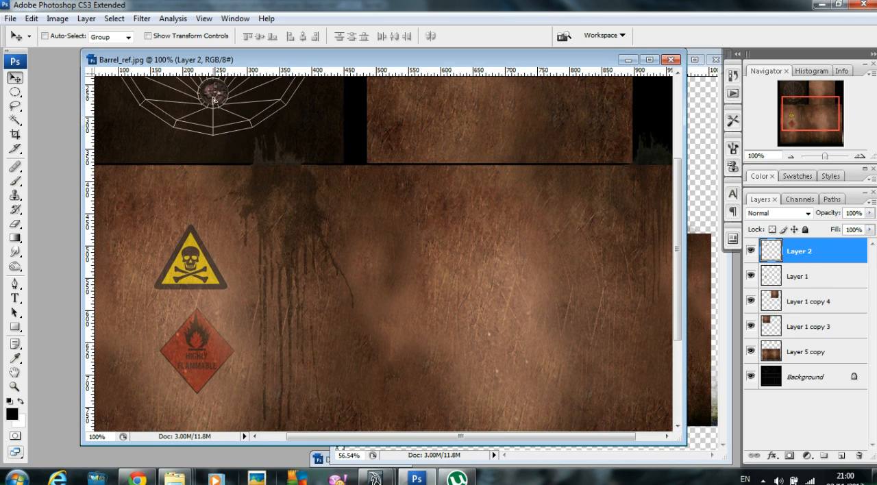
left_click(649, 60)
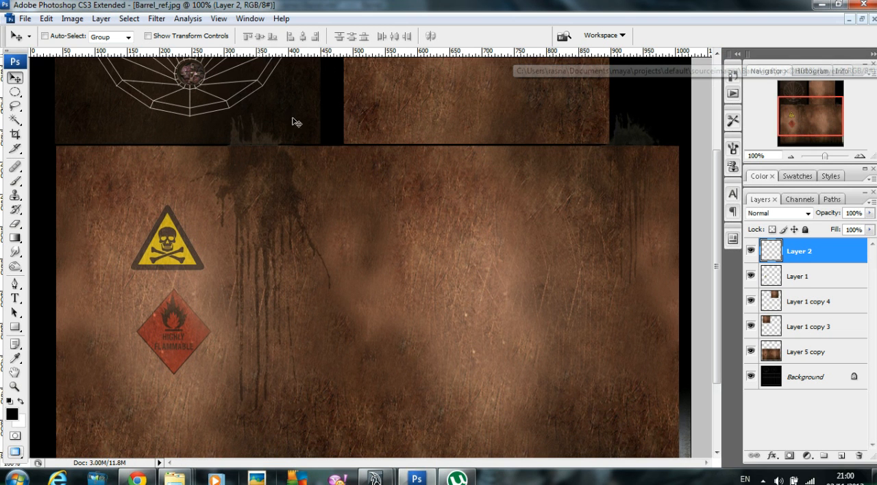
left_click_drag(348, 121, 385, 230)
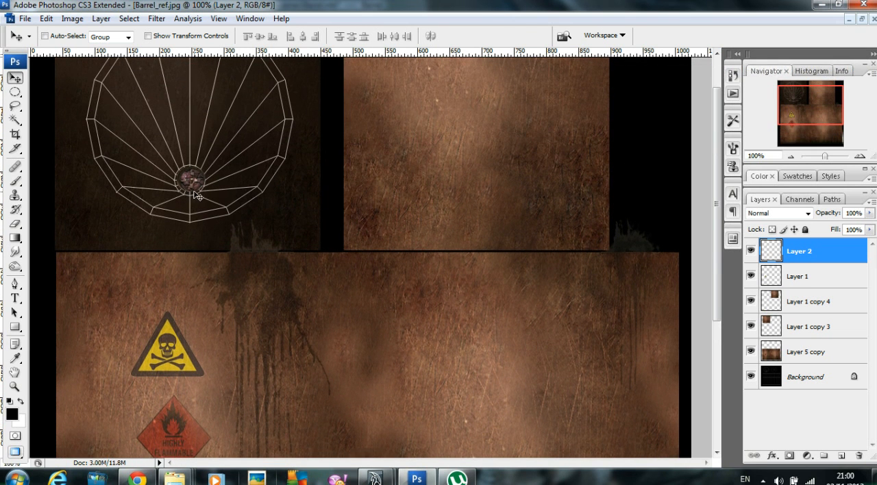
Step: Scale the Layer 2 emblem to about 110% and center it so it covers the cap's hub
key("ctrl+t")
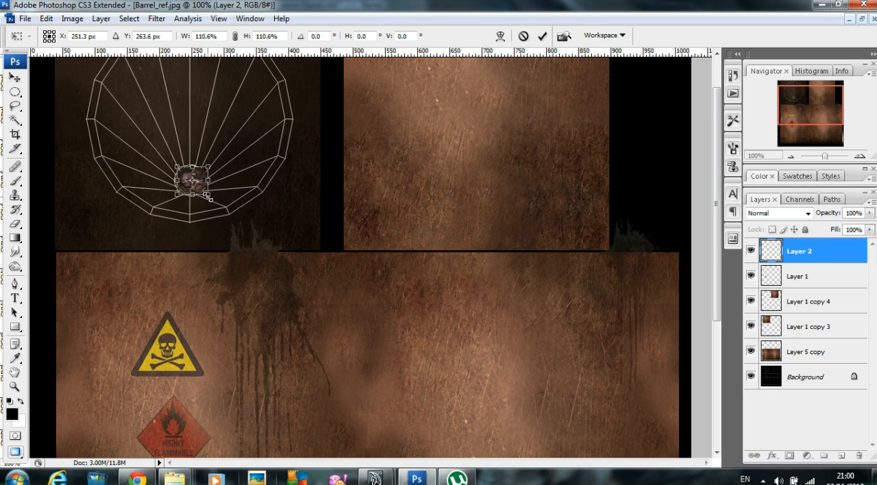
key("Return")
left_click_drag(189, 185, 190, 184)
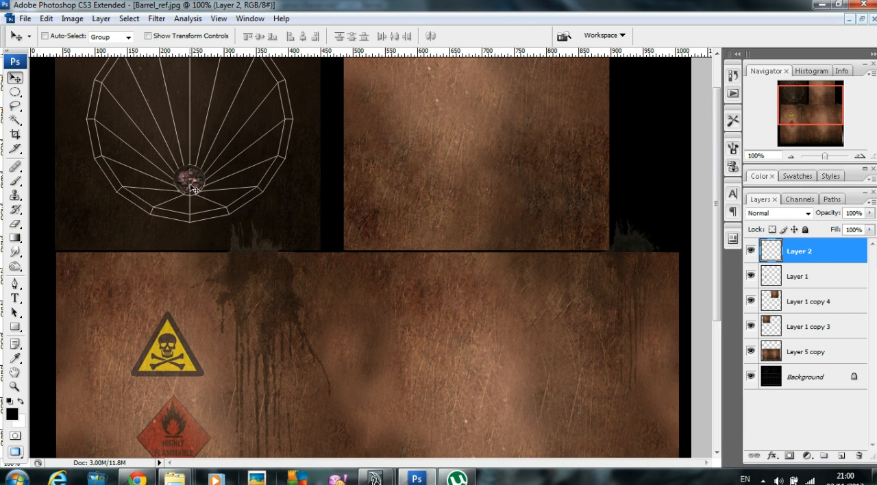
key("ctrl+t")
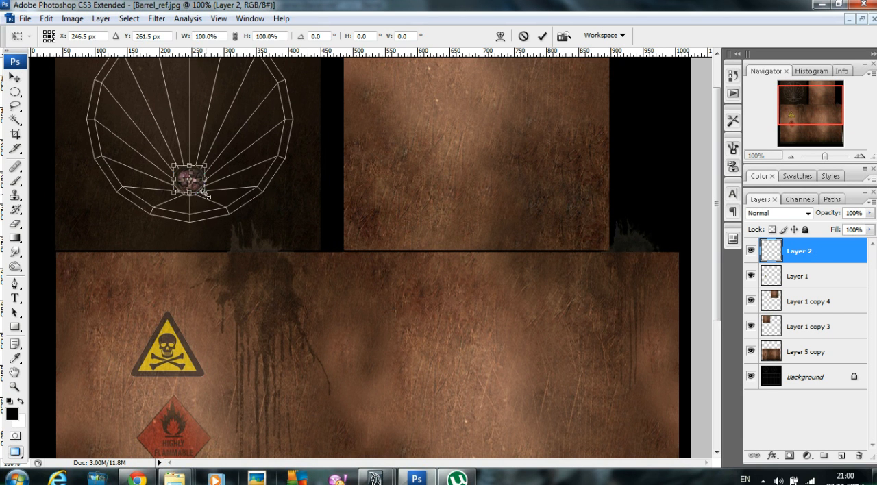
key("Return")
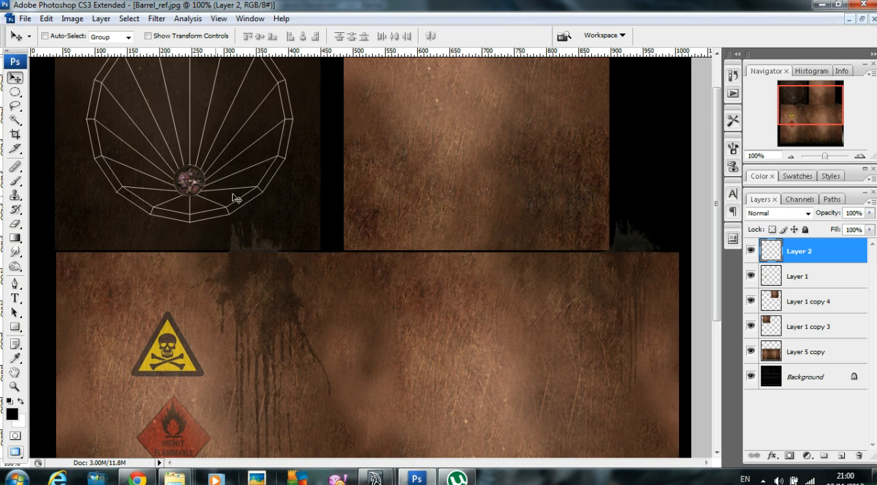
Step: Set the opacity of Layer 1 copy 3 back to 100%
left_click(825, 276)
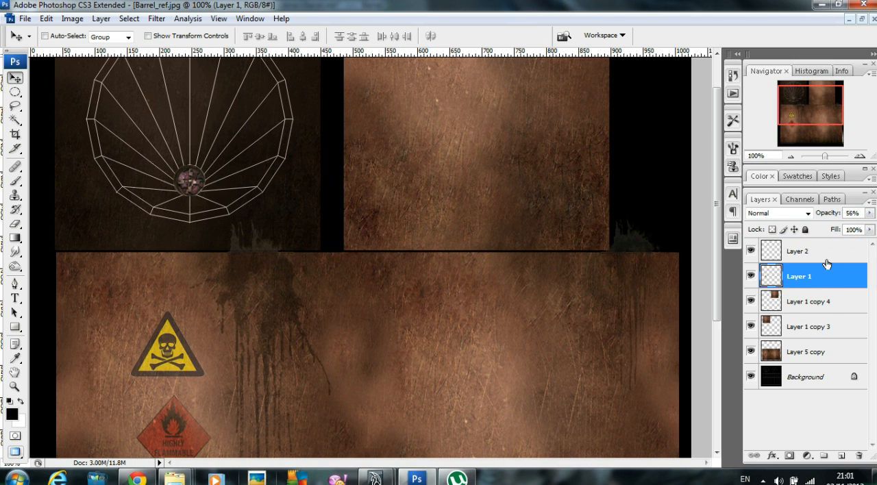
left_click(827, 304)
left_click(819, 328)
mouse_move(869, 214)
left_mouse_down()
mouse_move(859, 228)
mouse_move(870, 227)
left_mouse_up()
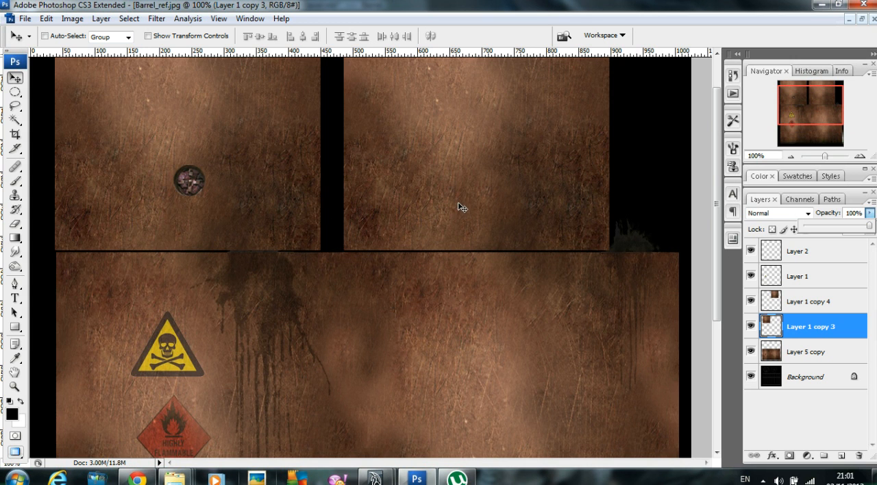
key("ctrl+minus")
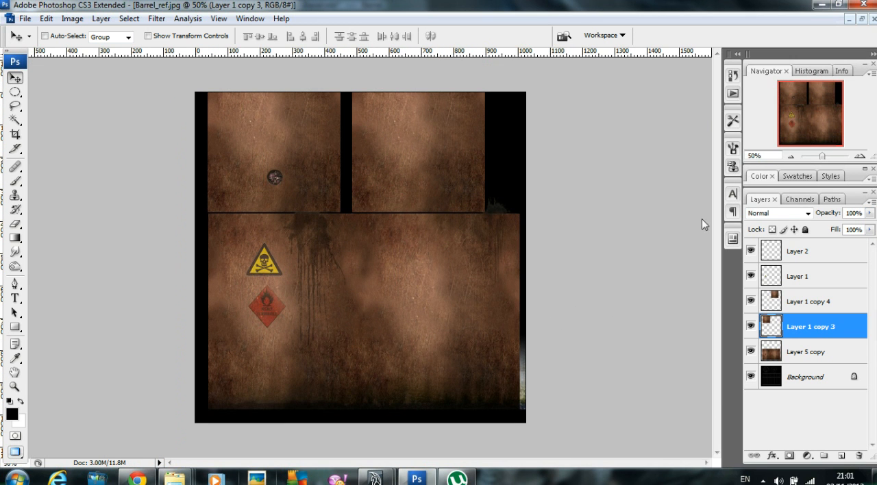
Step: Hide every texture and decal layer to examine the UV wireframe on the Background, and show them all again
left_click(750, 352)
left_click(751, 327)
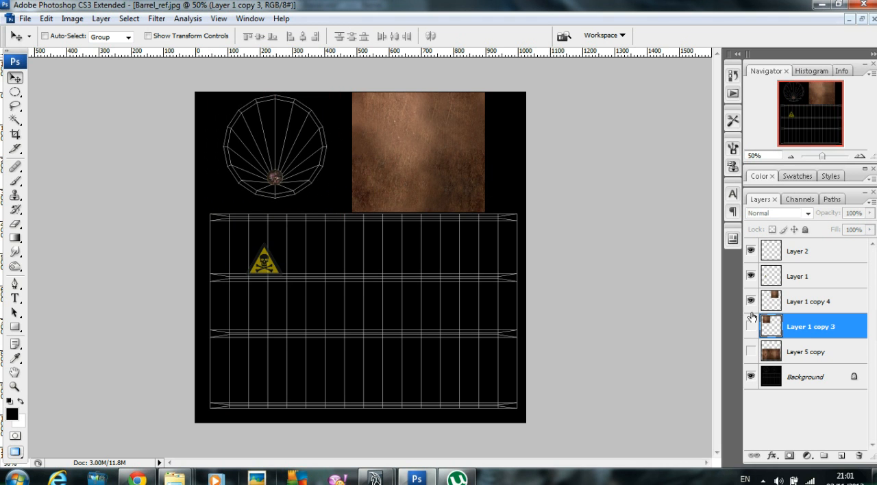
left_click(751, 302)
left_click(751, 276)
left_click(751, 252)
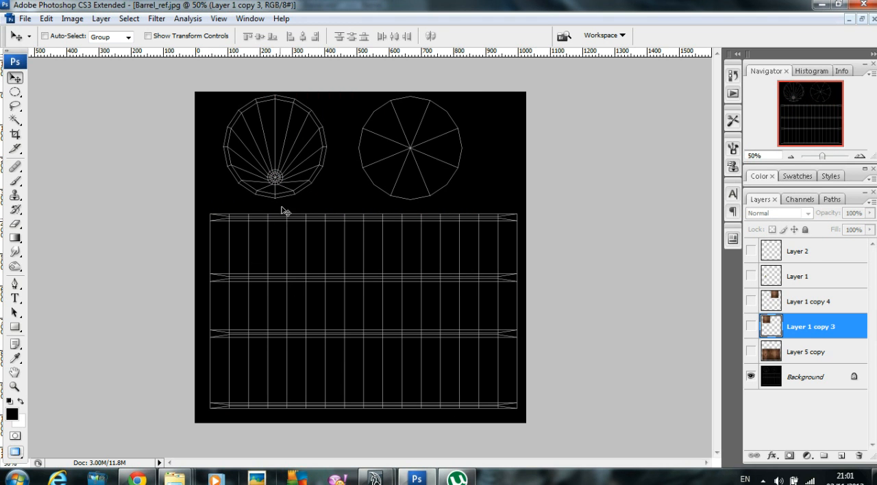
left_click(751, 351)
left_click(750, 327)
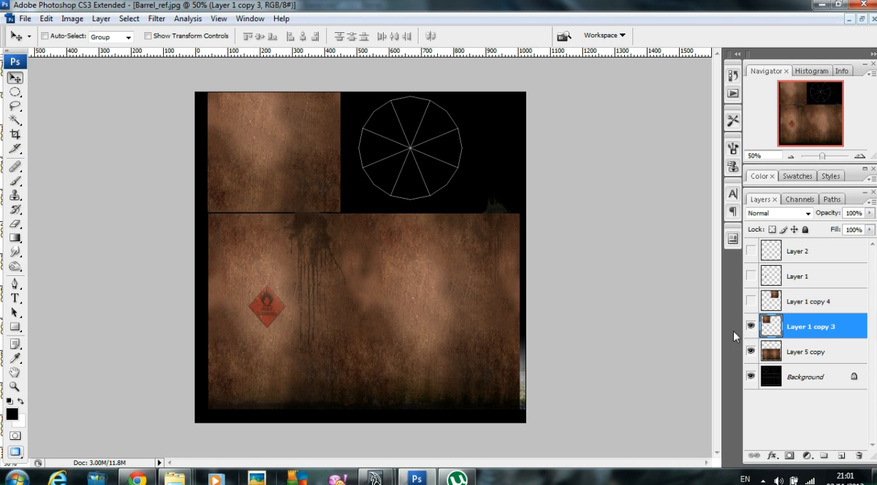
left_click(751, 302)
left_click(751, 276)
left_click(751, 250)
Step: Save a copy of the texture as Barrel_Texture.jpg in sourceimages, in JPEG format at quality 12, replacing the existing file
left_click(25, 18)
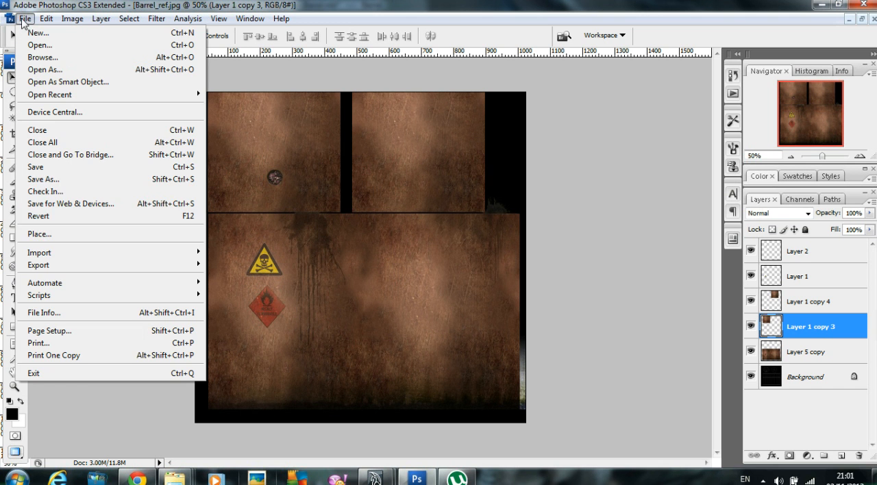
left_click(53, 180)
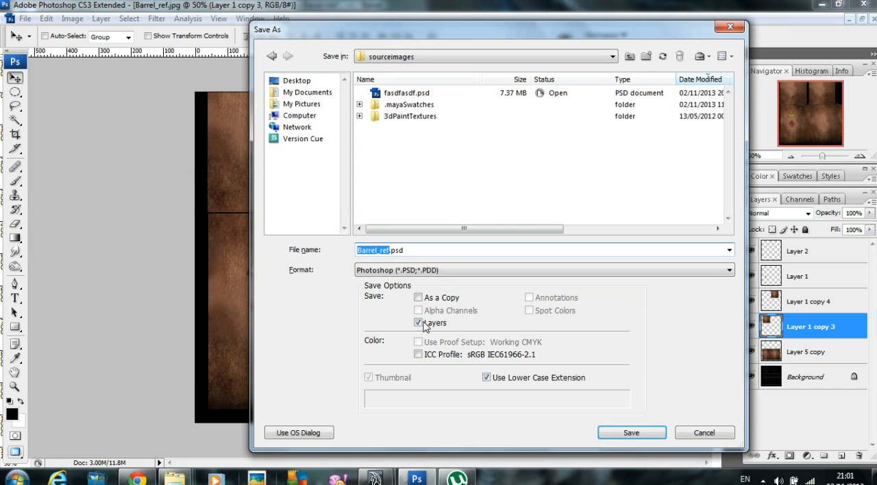
left_click(429, 270)
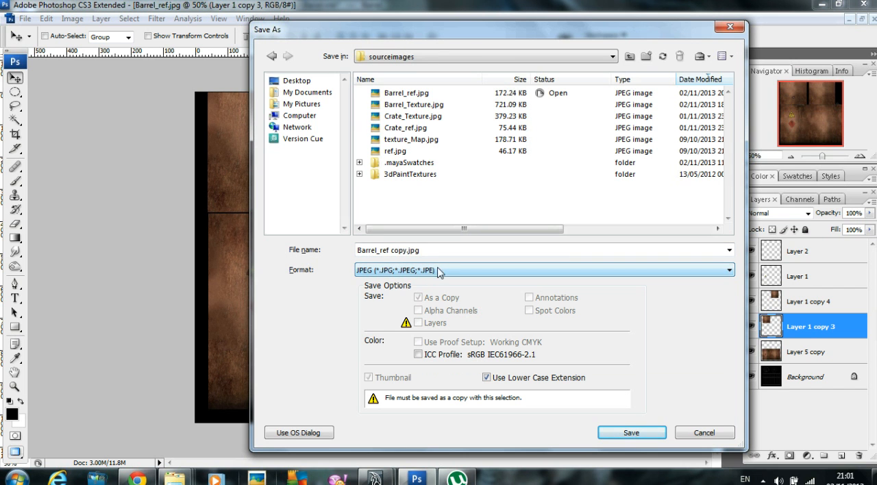
left_click(401, 107)
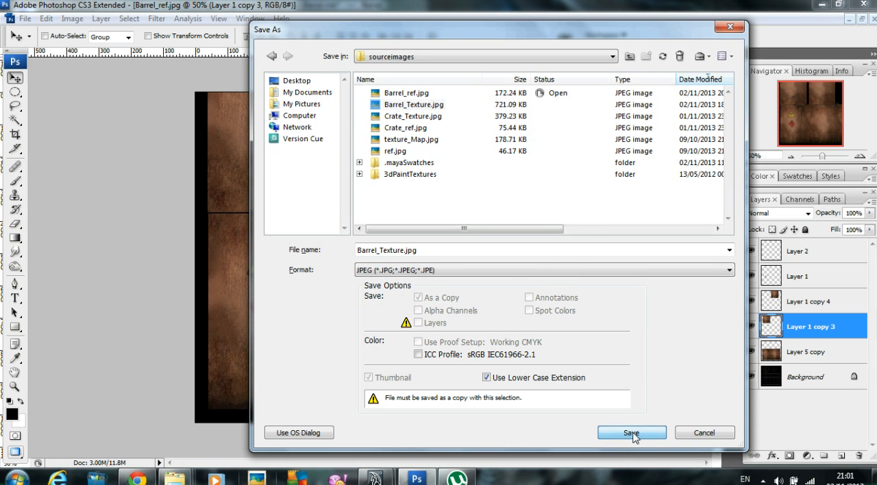
left_click(632, 434)
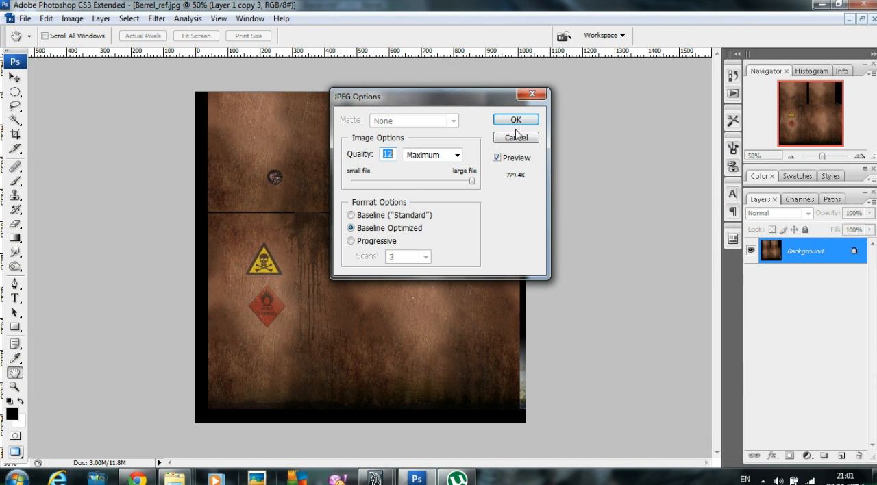
left_click(517, 122)
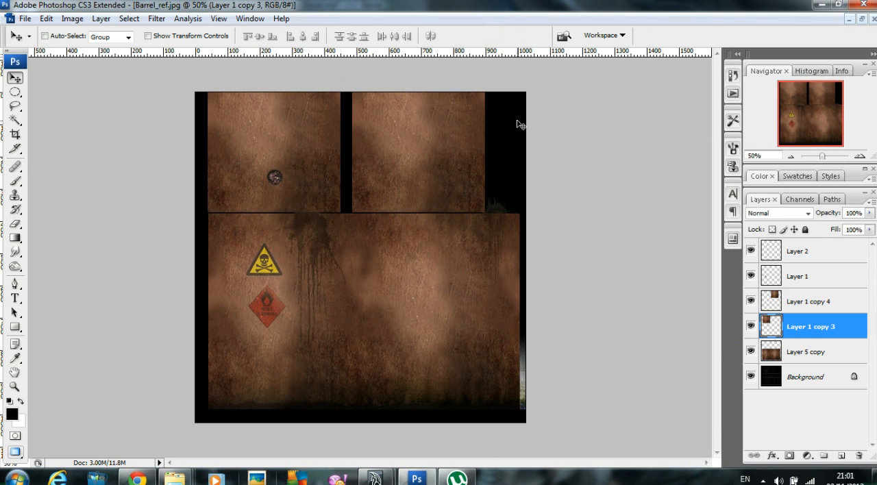
Step: Switch to Maya and connect a File texture node to the Color attribute of the barrel's blinn2 material
mouse_move(375, 477)
left_click(427, 427)
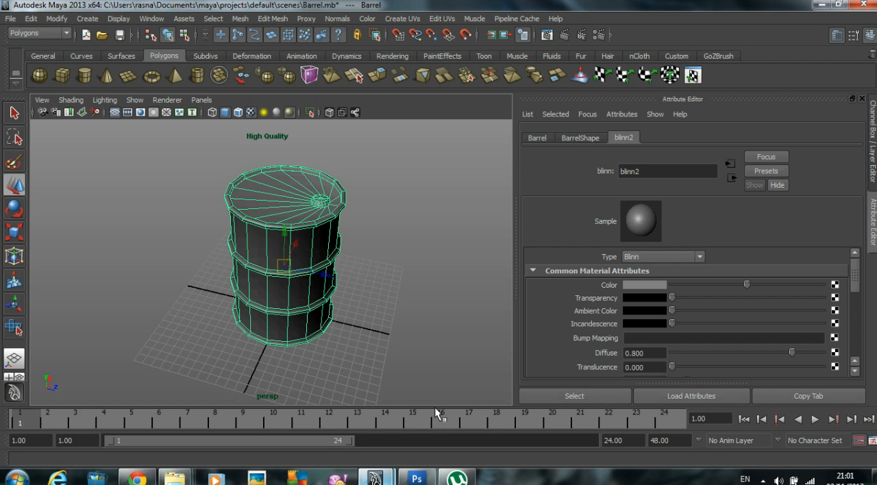
left_click(431, 240)
left_click_drag(415, 247, 192, 204)
left_click(834, 284)
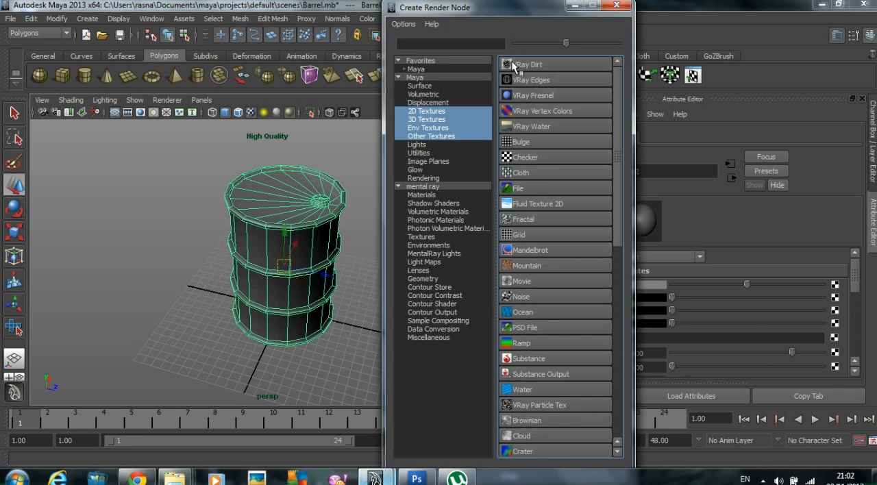
left_click(518, 189)
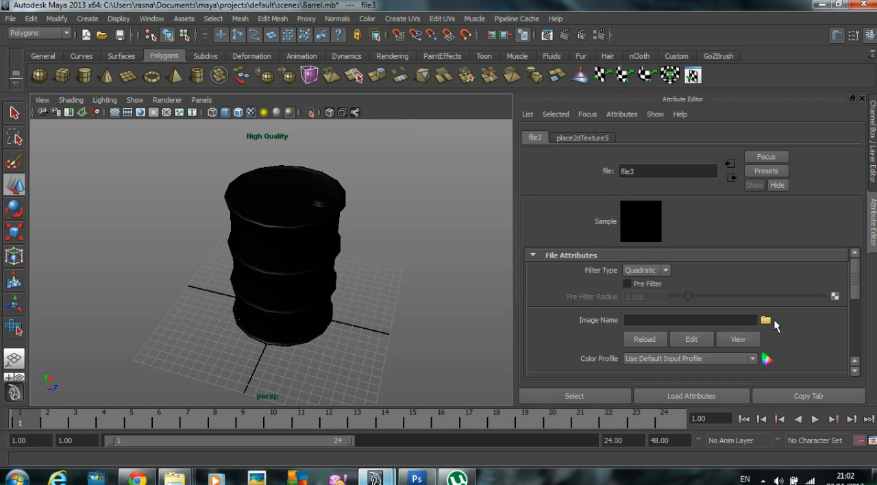
Step: Load Barrel_Texture.jpg from sourceimages as the image of the file texture node
left_click(765, 320)
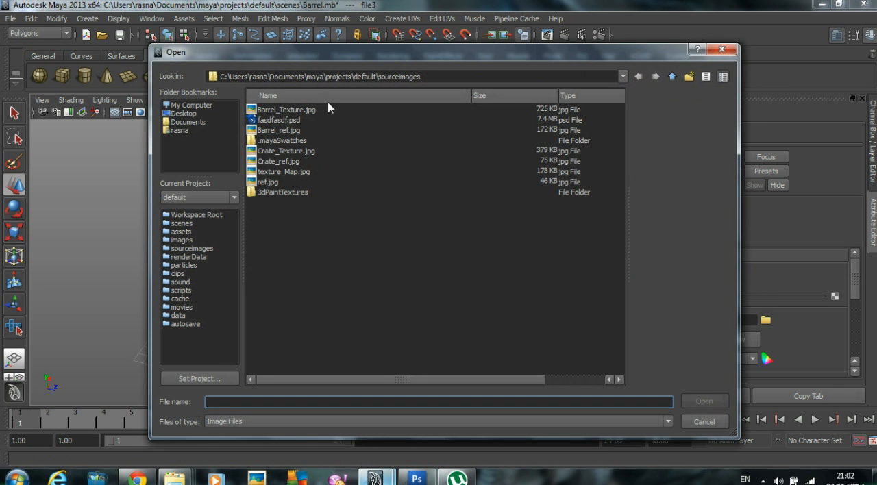
left_click(304, 113)
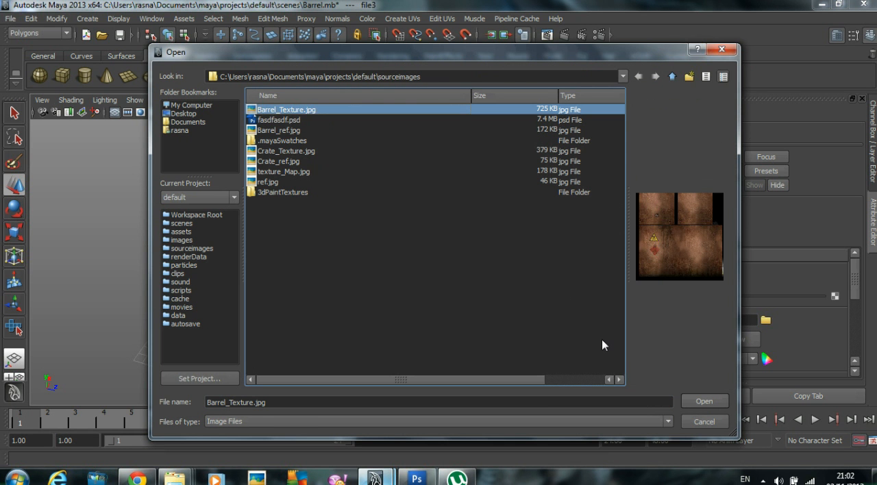
left_click(701, 402)
left_click(438, 254)
left_click_drag(411, 251, 261, 226, "alt")
Step: Compare the barrel in Maya with the Photoshop texture, and lower the opacity of Layer 5 copy to 58% to reveal the UV wireframe
mouse_move(416, 478)
left_click(413, 425)
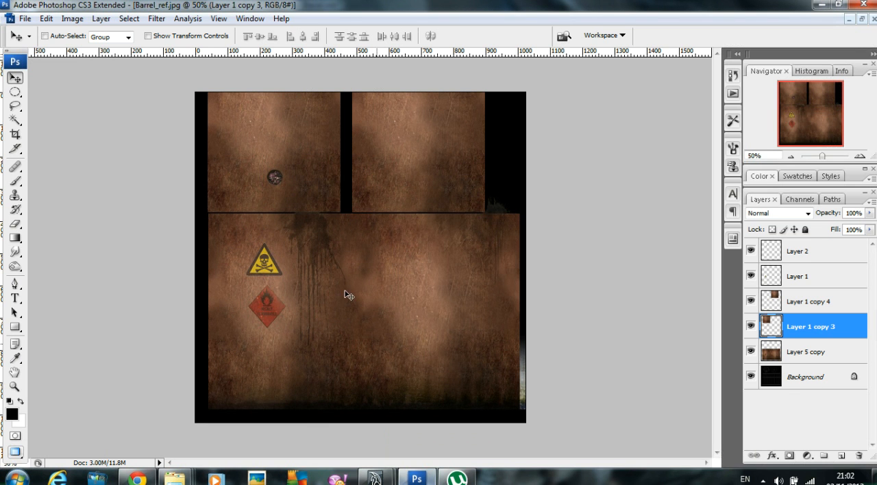
key("alt+Tab")
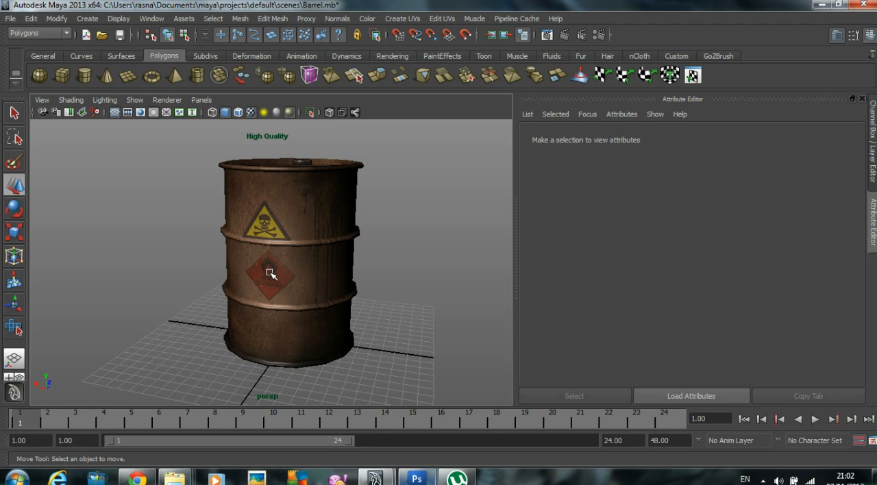
key("alt+Tab")
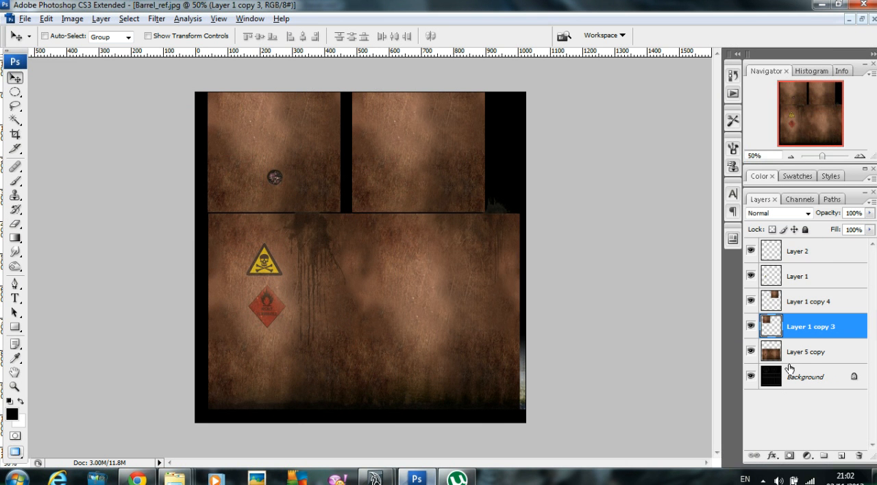
left_click(806, 356)
left_click(869, 213)
left_click_drag(858, 226, 842, 226)
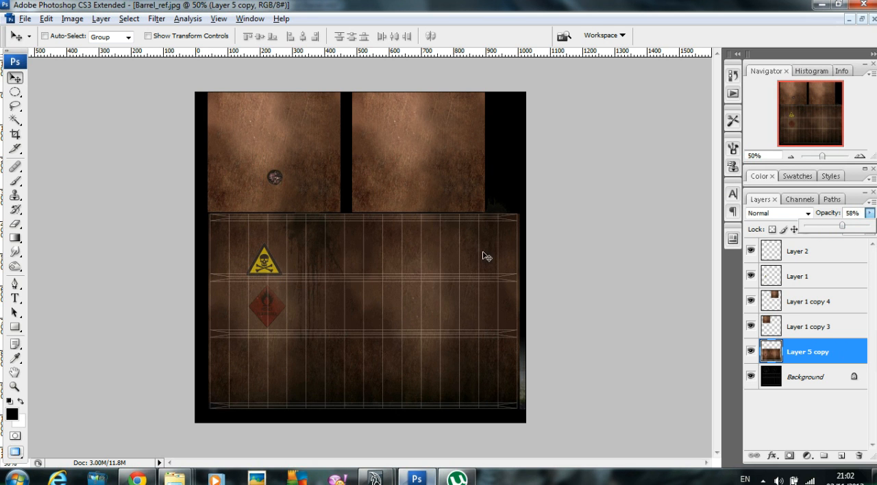
Step: Move the yellow skull warning triangle on Layer 1 slightly up, clear of the upper rib lines in the UV wireframe
left_click(748, 256)
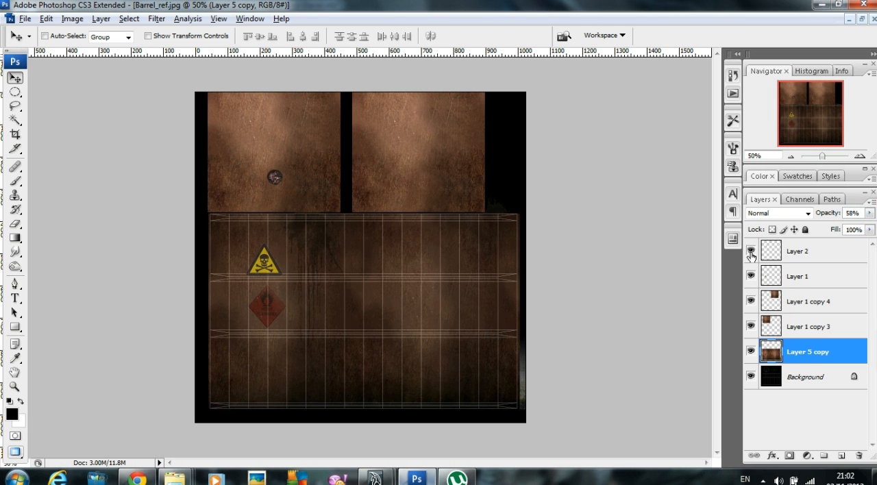
left_click(809, 274)
left_click_drag(335, 301, 335, 296)
key("Up")
key("Up")
key("Up")
key("Up")
key("Up")
key("Up")
key("Up")
key("Up")
key("Up")
key("Up")
key("Up")
key("Up")
key("Up")
key("Up")
key("Up")
key("Up")
key("Up")
key("Up")
key("Up")
key("Up")
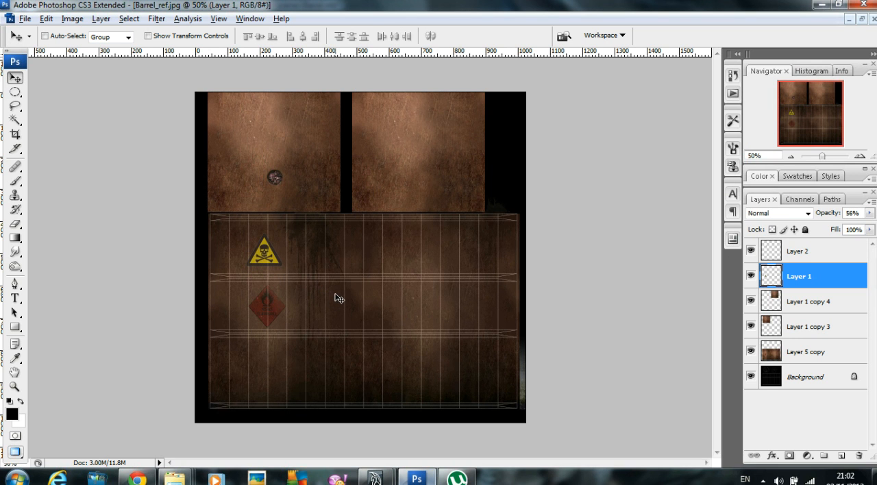
Step: Set the opacity of Layer 5 copy back to 100%
left_click(811, 352)
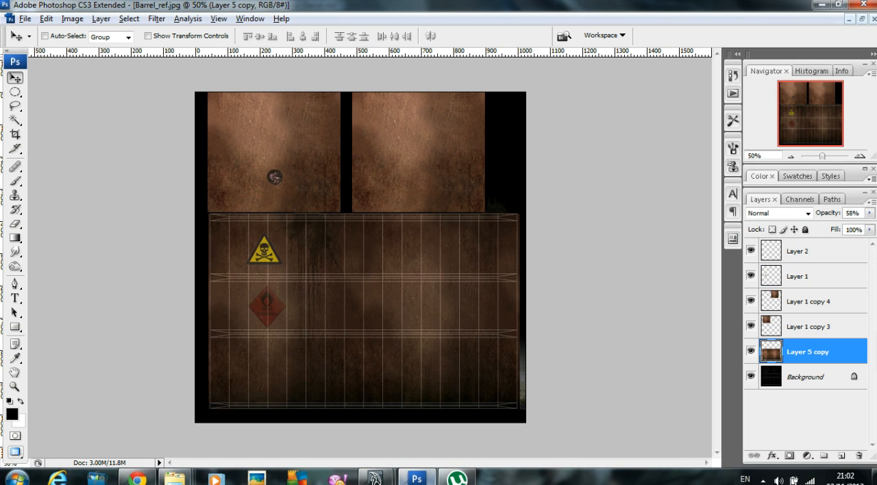
left_click(870, 213)
left_click_drag(840, 229, 869, 226)
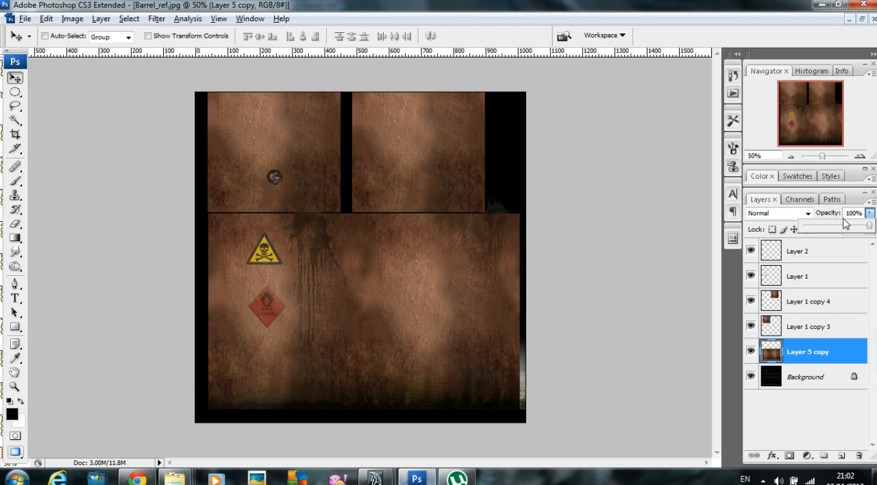
Step: Save the adjusted texture as a JPEG copy over Barrel_Texture.jpg with Maximum quality 12
left_click(24, 18)
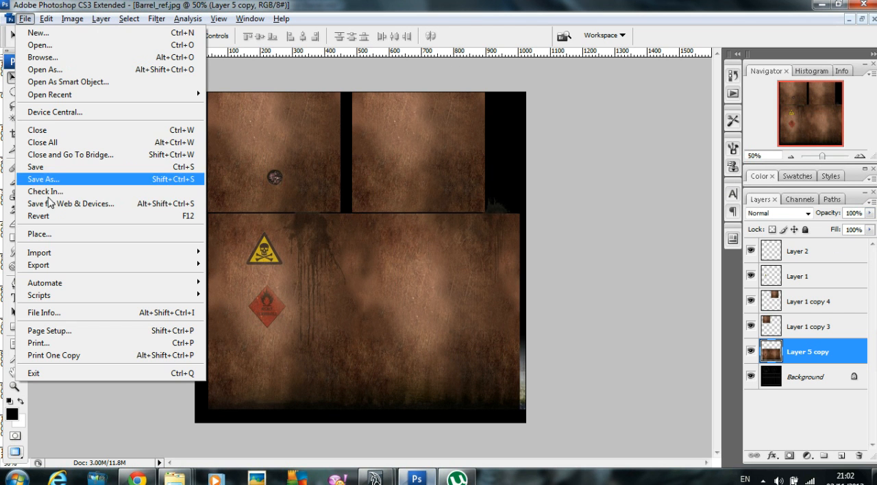
left_click(61, 182)
left_click(416, 271)
left_click(396, 294)
left_click(434, 94)
left_click(434, 94)
left_click(491, 281)
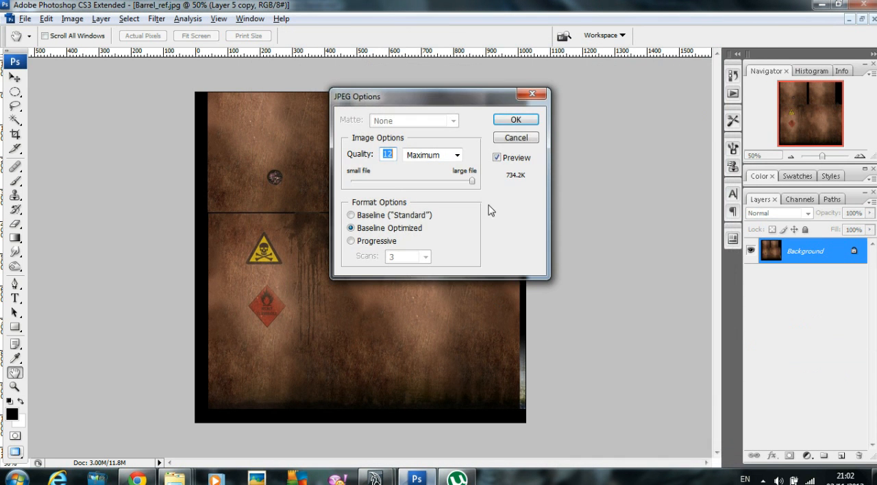
left_click(516, 120)
Step: Switch to Maya and reload Barrel_Texture.jpg in the file node of the barrel's blinn2 color, checking the textured barrel from several angles
key("alt+Tab")
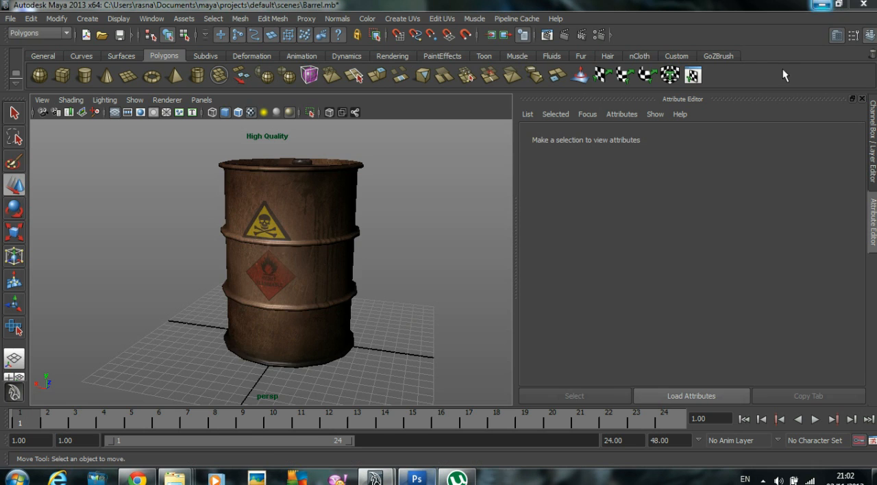
left_click(309, 313)
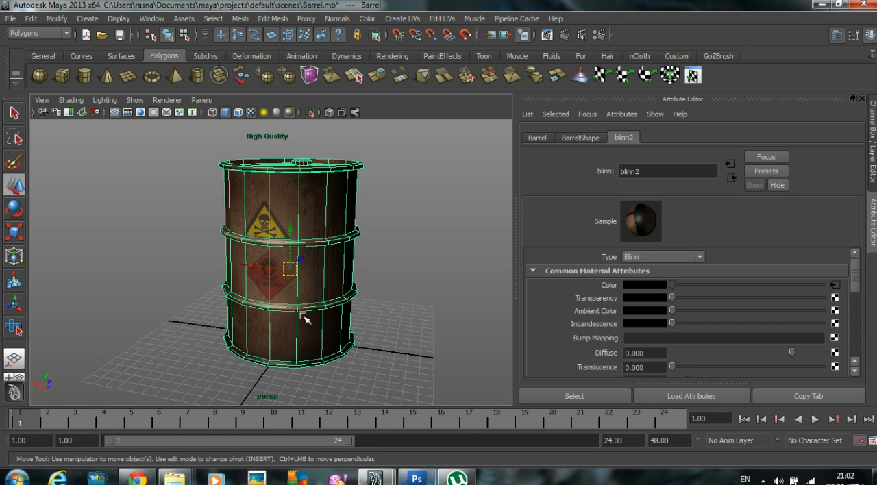
left_click(835, 284)
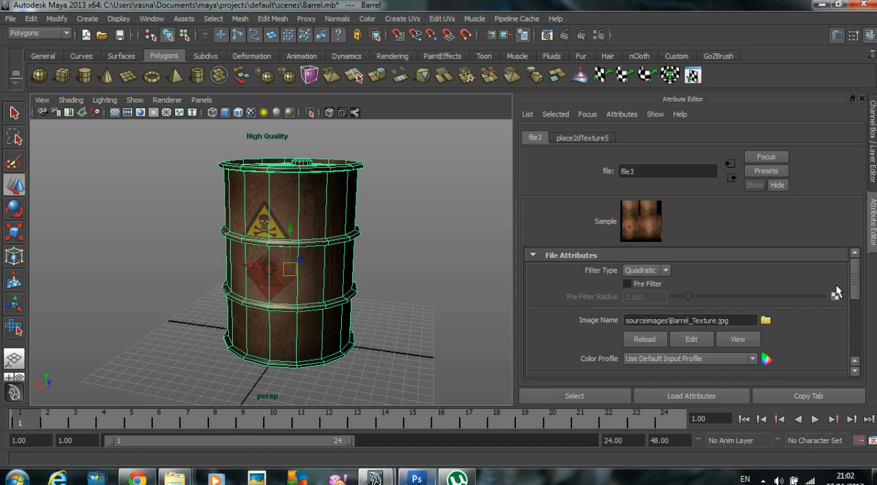
left_click(644, 340)
left_click(424, 283)
left_click_drag(383, 249, 364, 299, "alt")
right_click_drag(364, 299, 390, 252, "alt")
left_click_drag(390, 253, 375, 279, "alt")
right_click_drag(375, 279, 280, 258, "alt")
left_click_drag(280, 258, 372, 254, "alt")
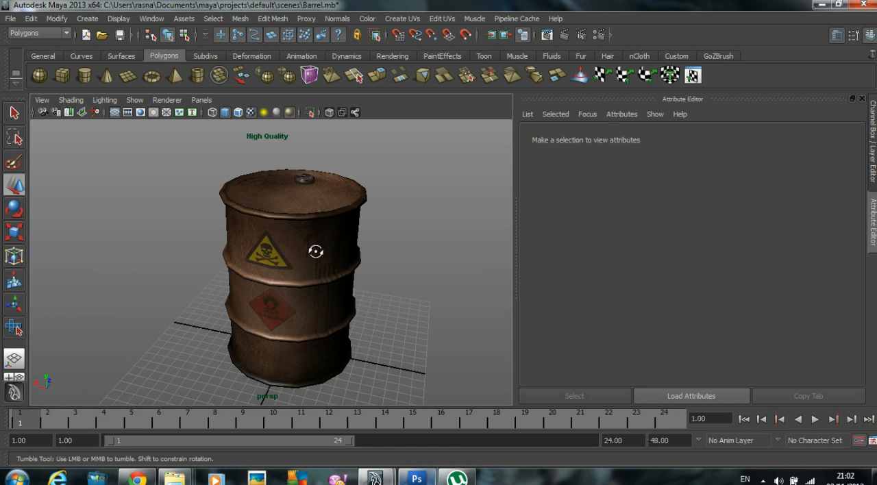